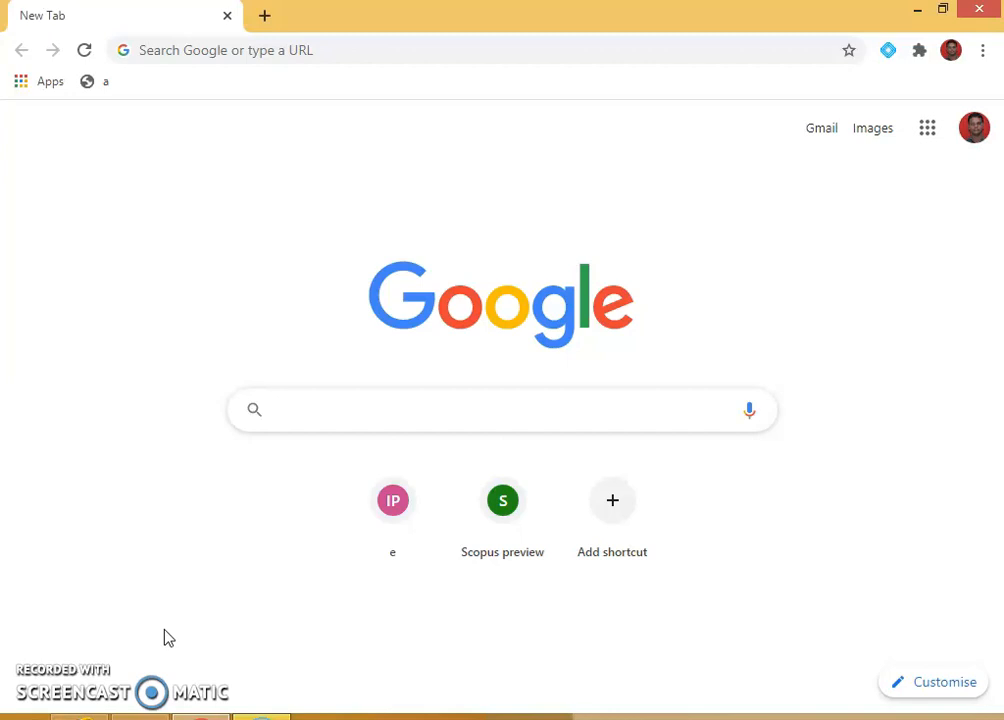
Step: Search Google for exam.net by picking the 'exam.net' suggestion after typing 'exa'
text(exam.net)
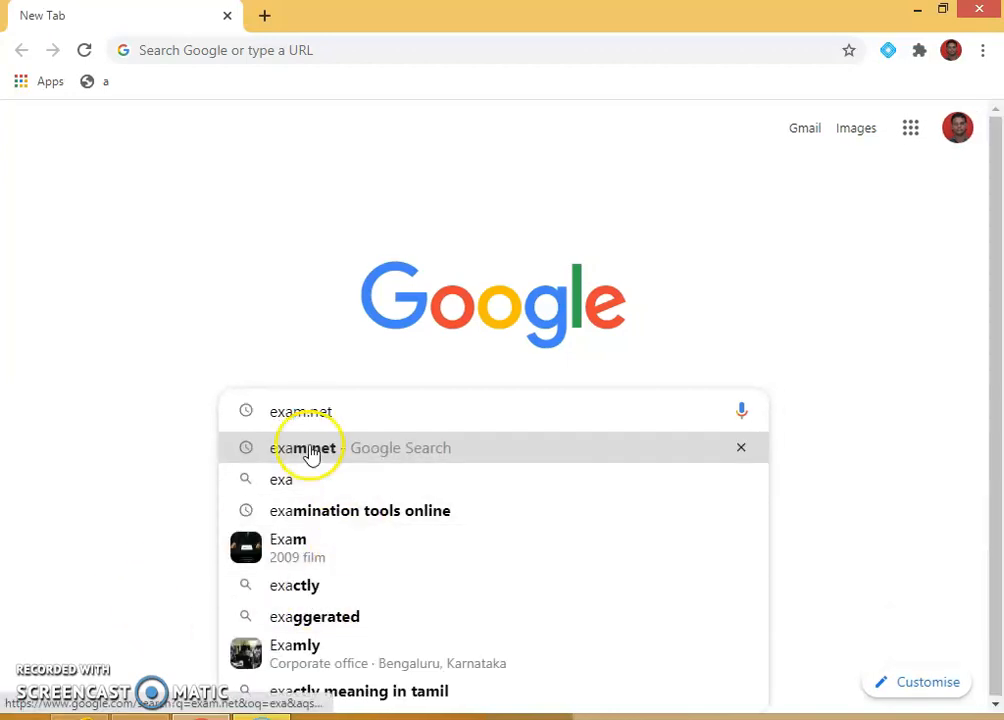
click(309, 449)
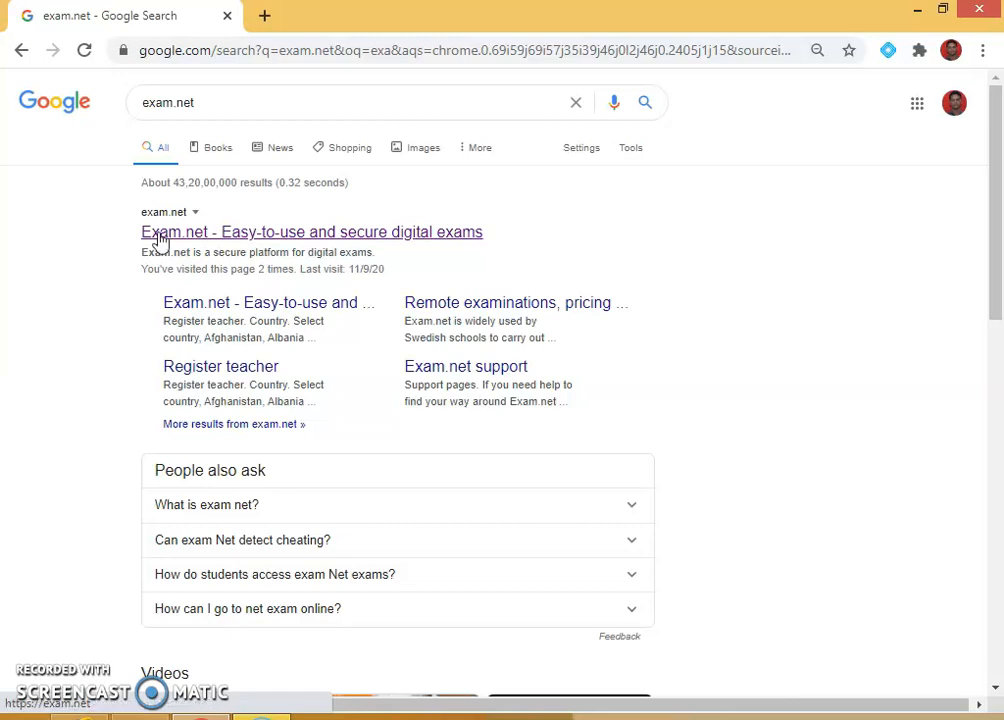
Step: Open the Exam.net site from the results and bring up the teacher sign-in form
click(214, 233)
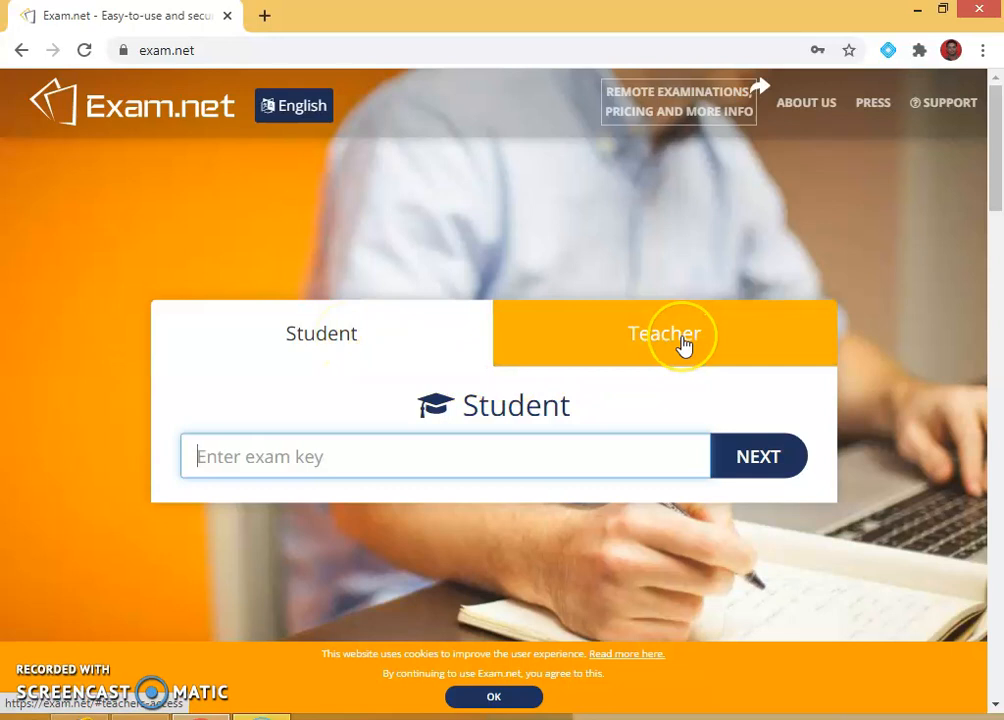
click(740, 340)
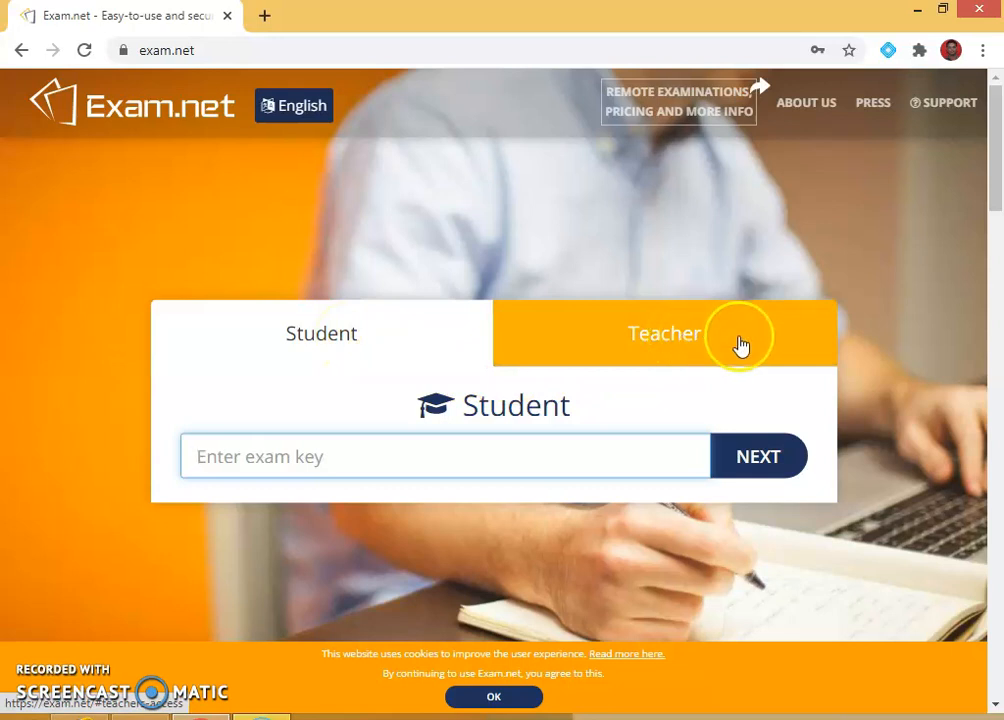
click(661, 340)
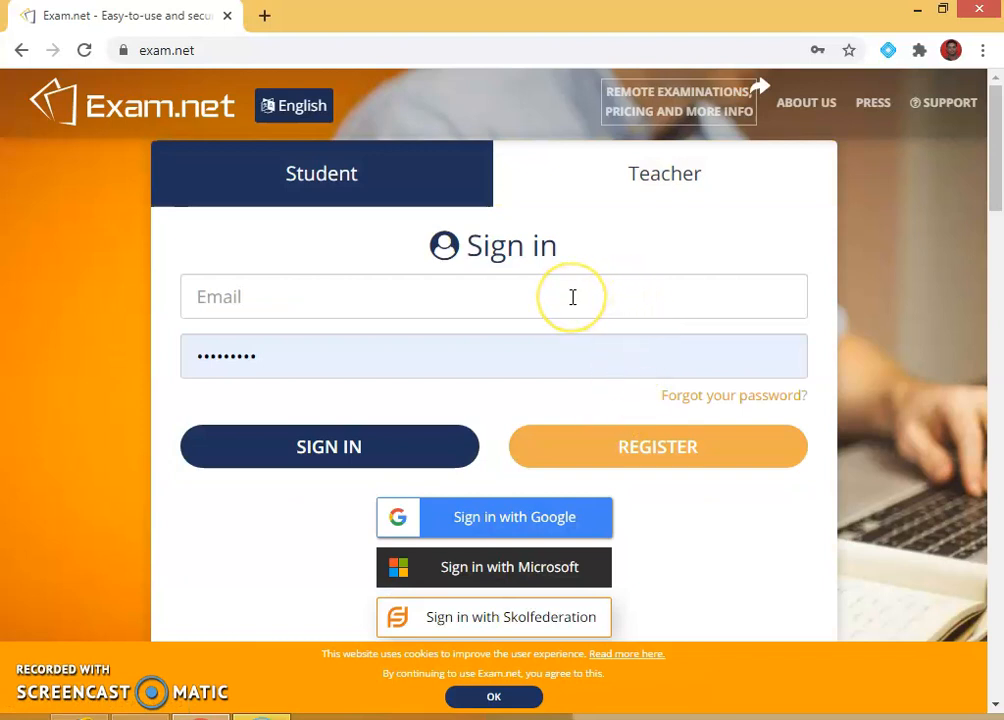
click(386, 307)
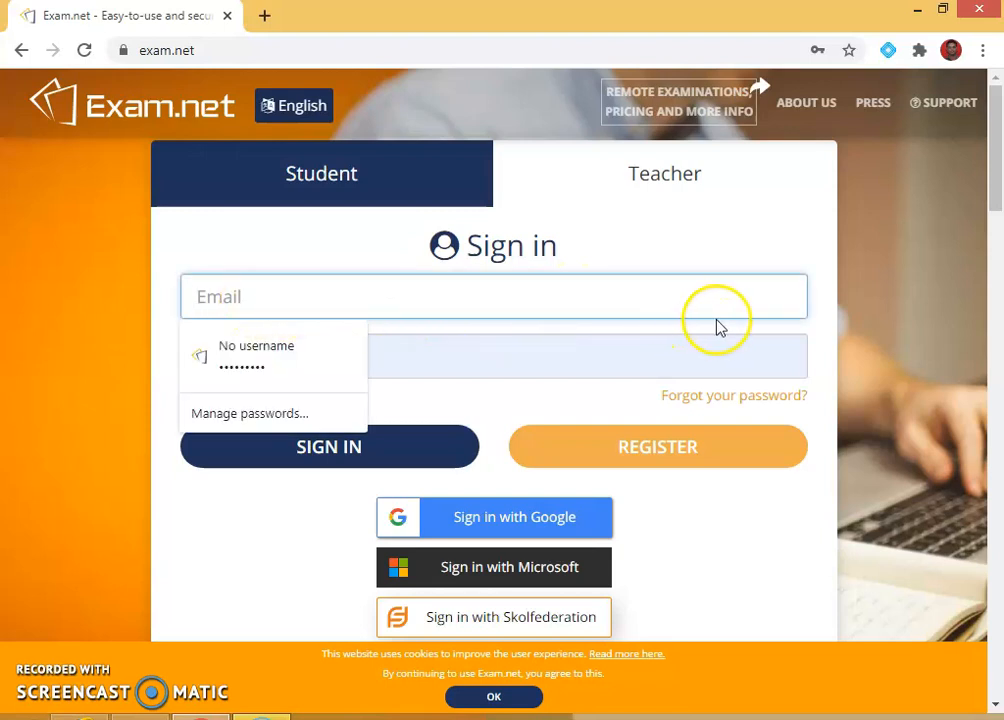
click(527, 533)
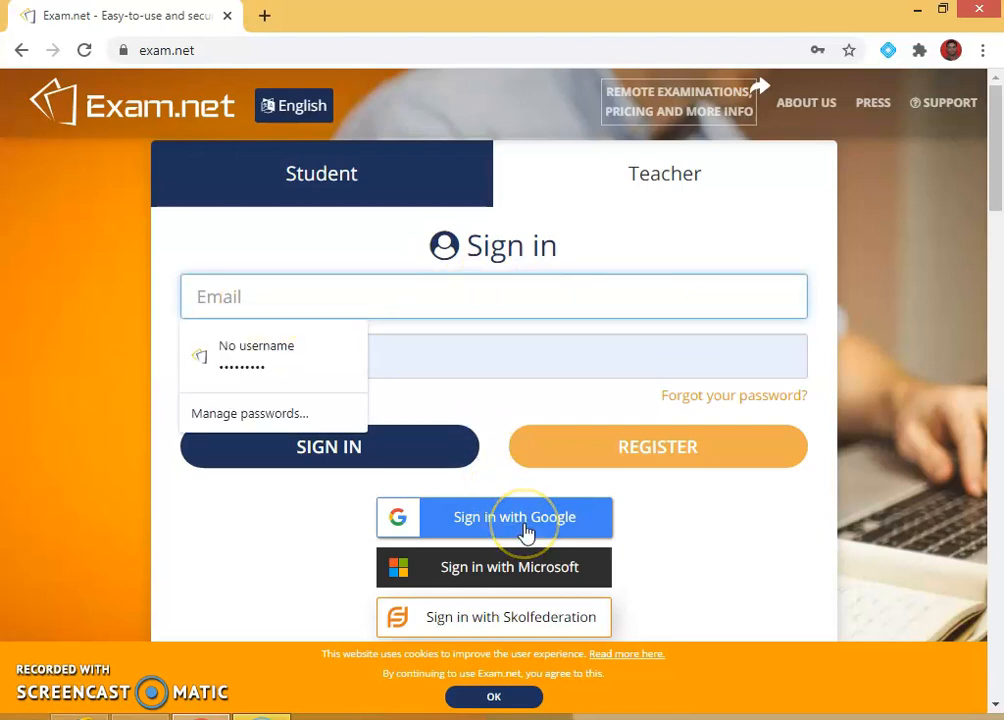
click(520, 563)
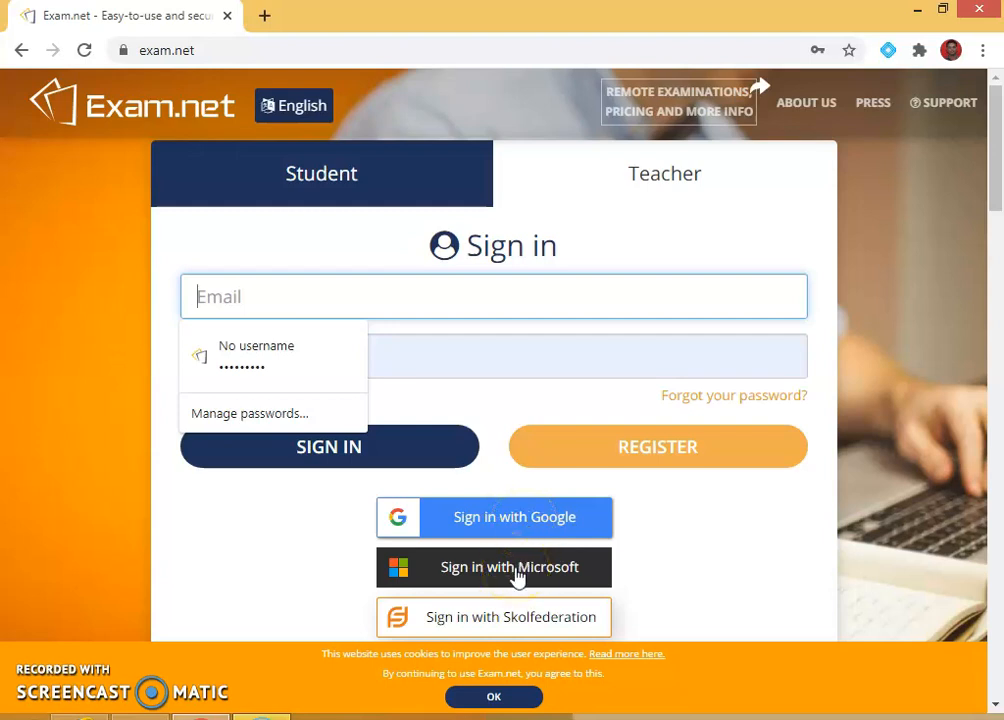
click(515, 626)
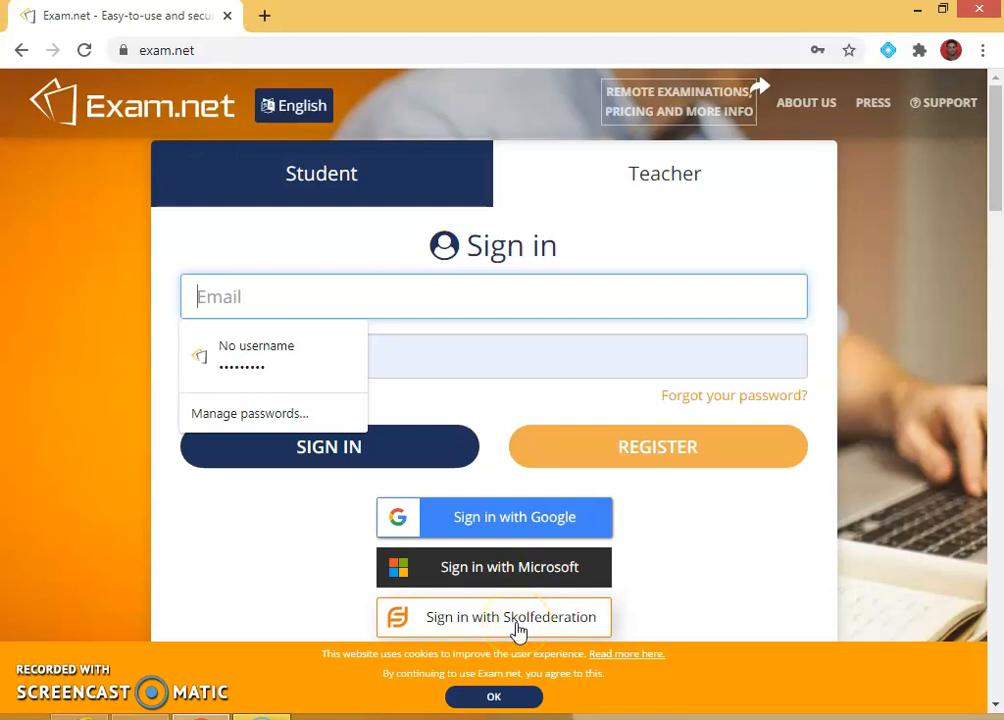
Step: Sign in with the school Google account, then sign out from the top bar
click(521, 522)
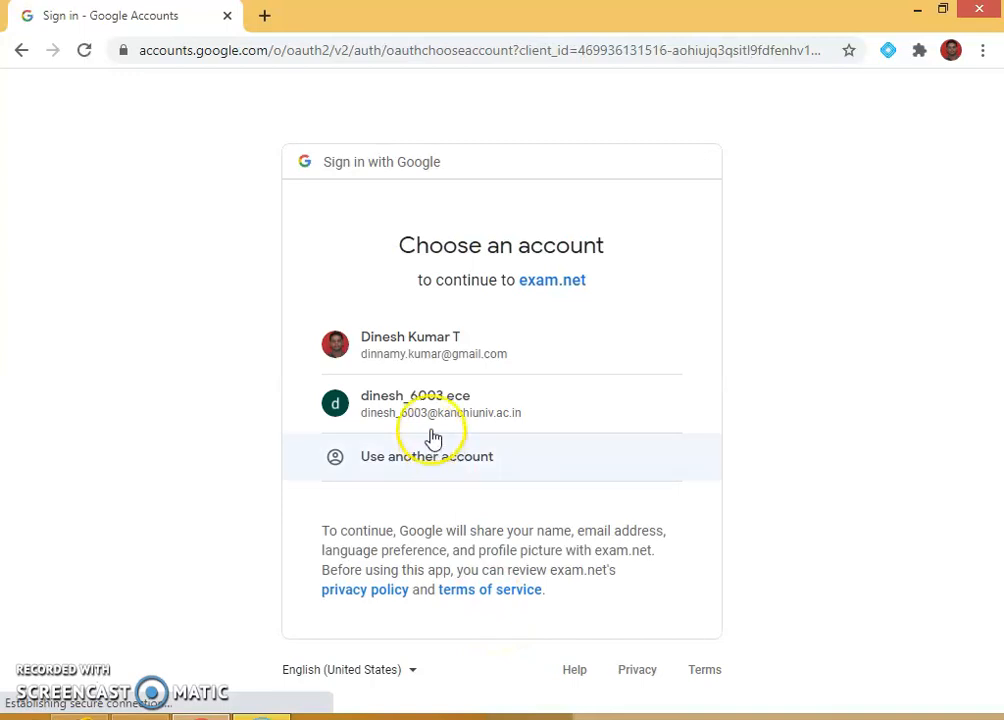
click(432, 410)
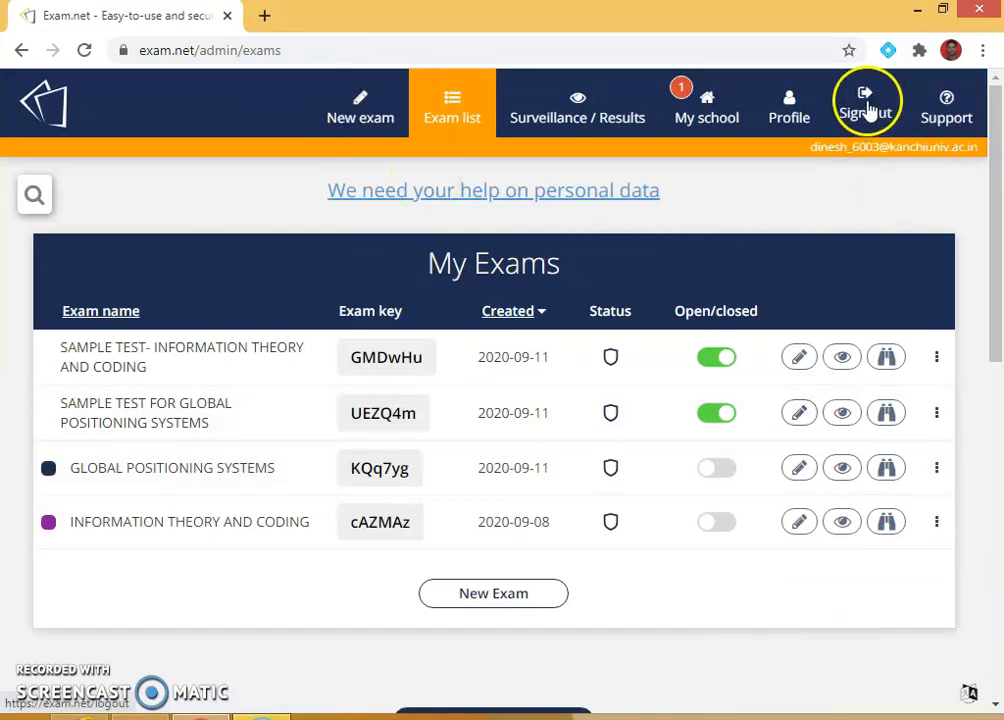
click(863, 140)
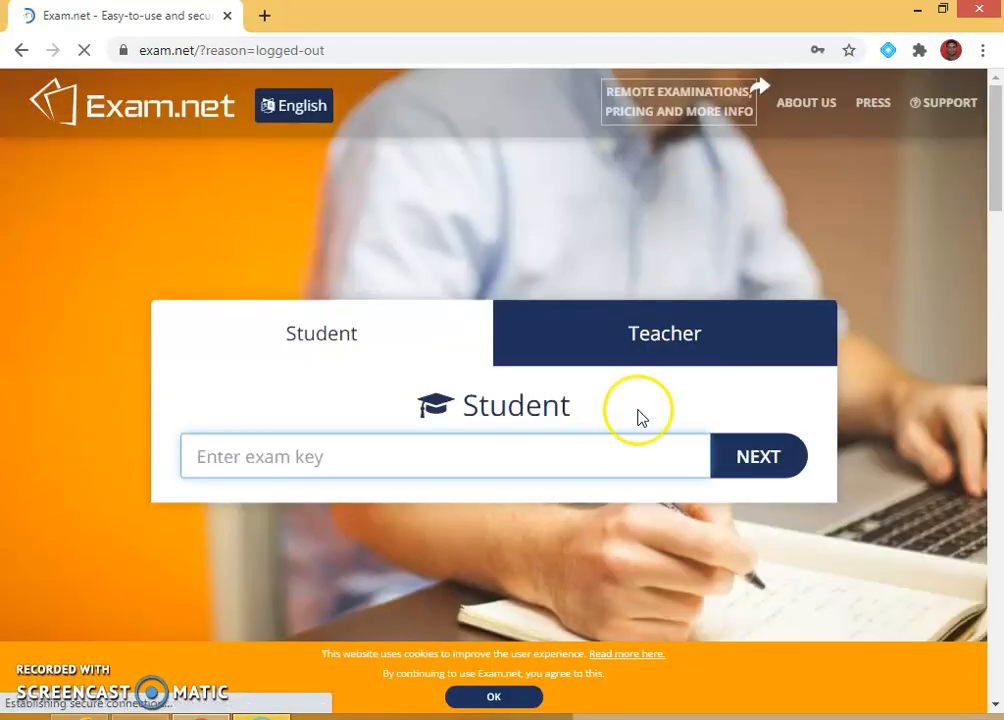
Step: On the Teacher sign-in form, enter the teacher's email address
click(641, 338)
click(316, 292)
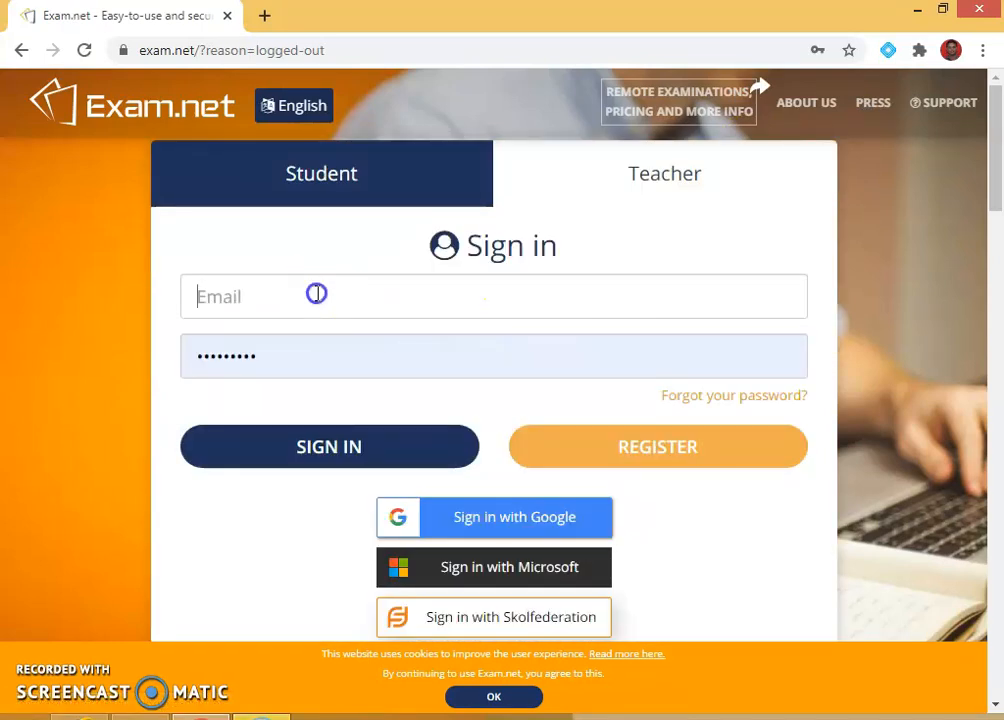
click(481, 359)
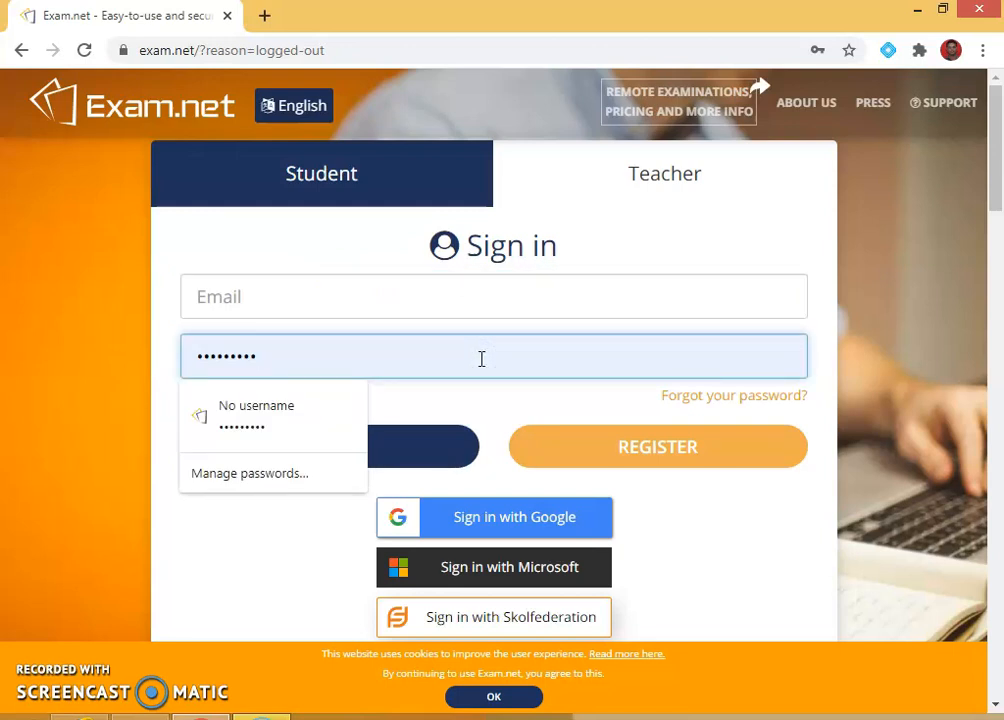
click(430, 440)
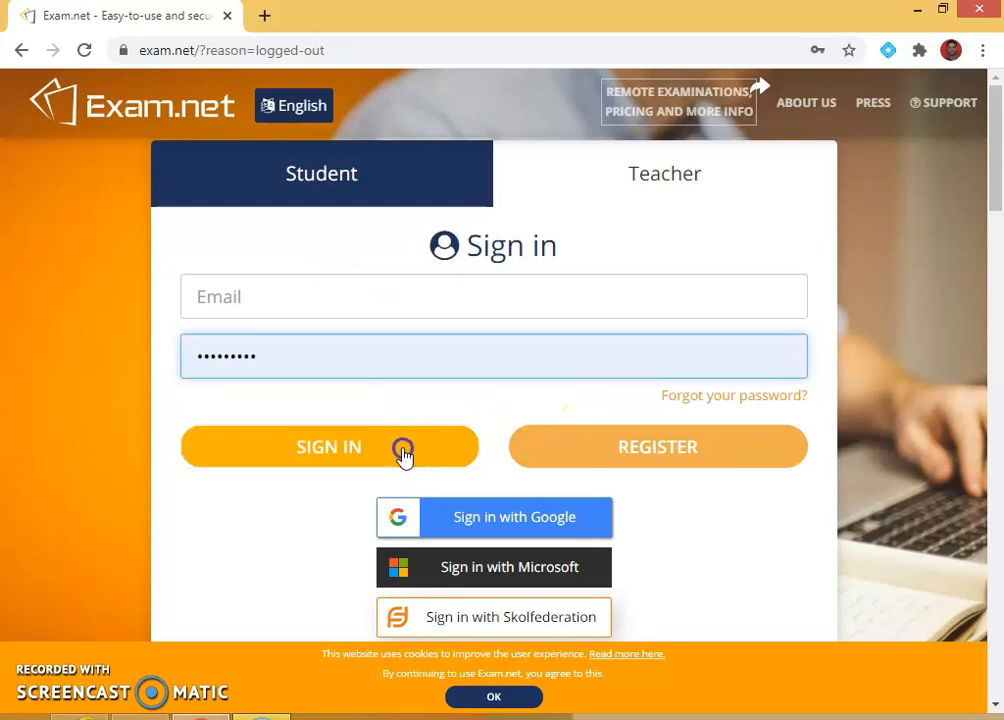
click(274, 288)
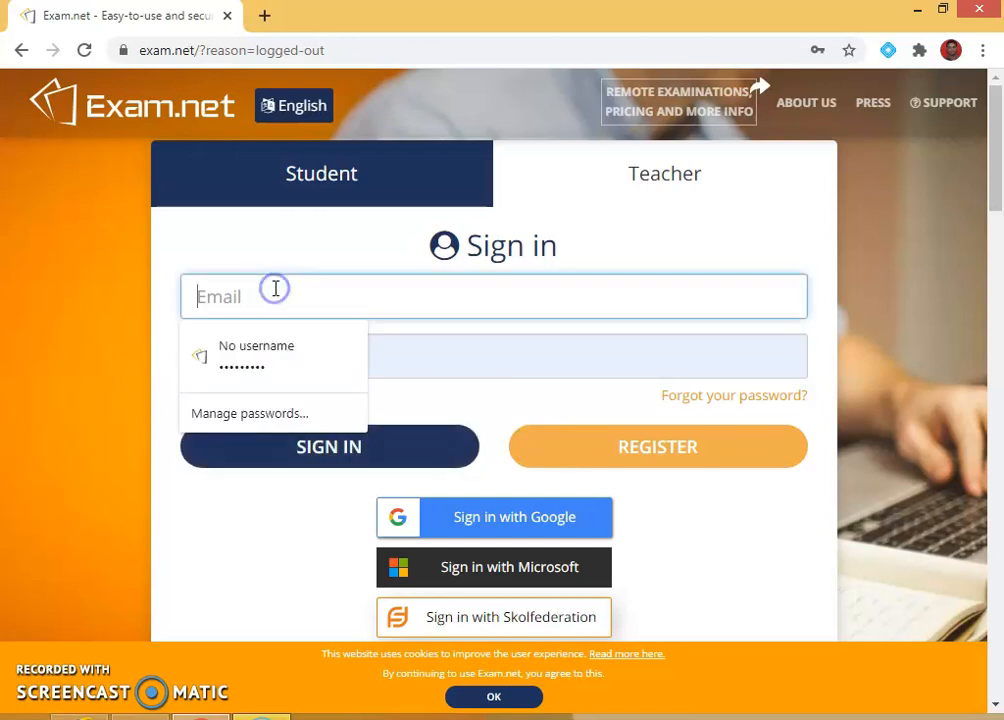
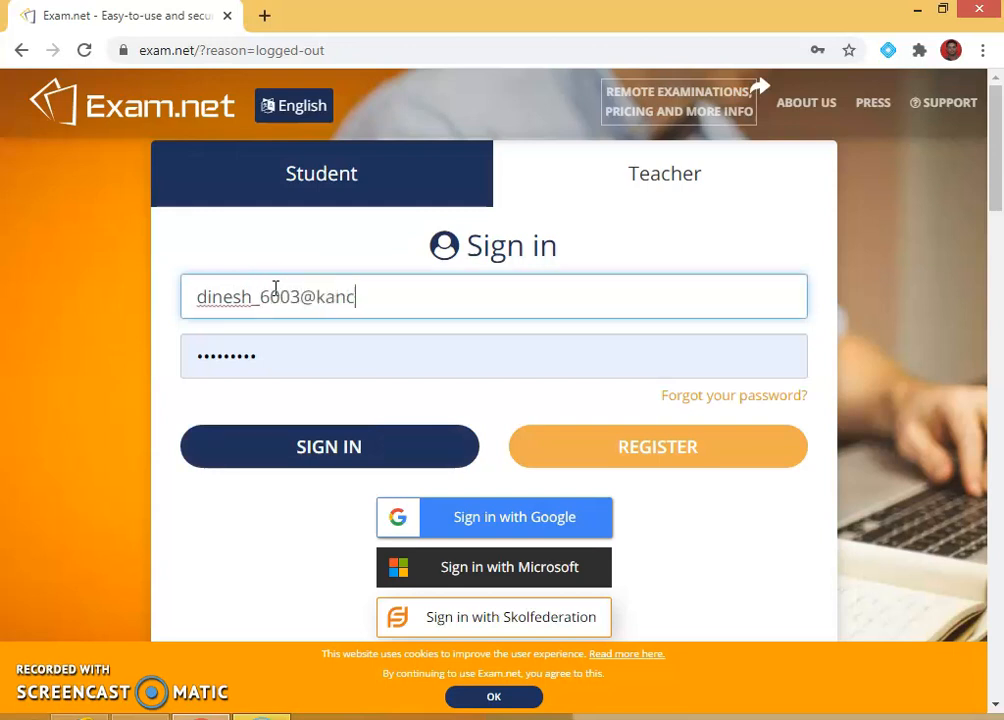
Step: Sign in and save the password in Chrome's Save password bubble
click(276, 291)
click(336, 452)
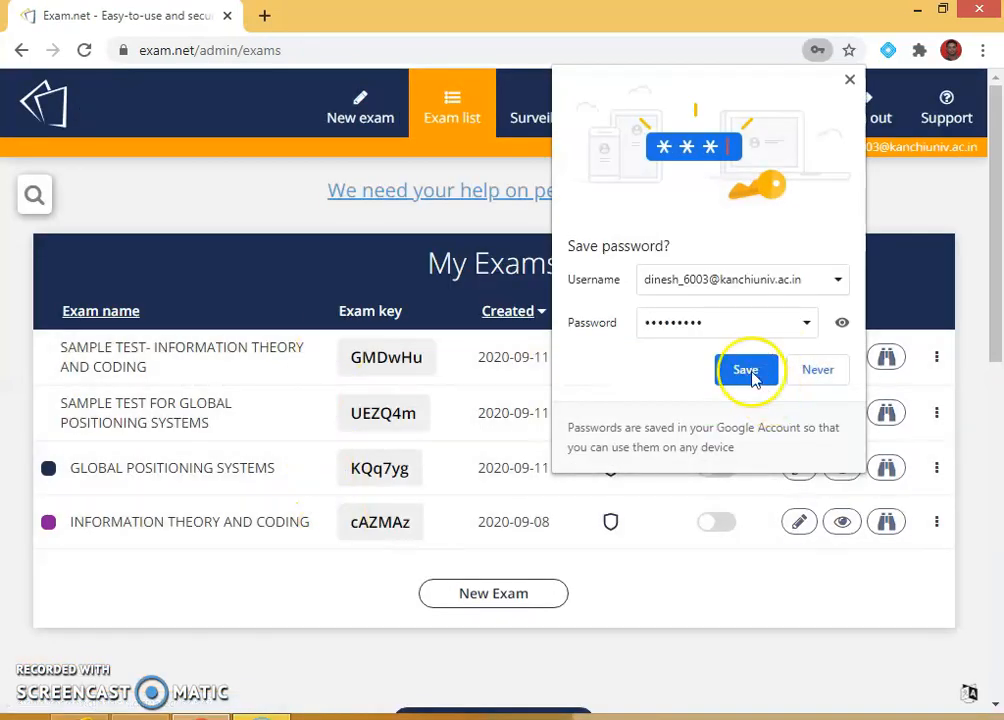
click(746, 372)
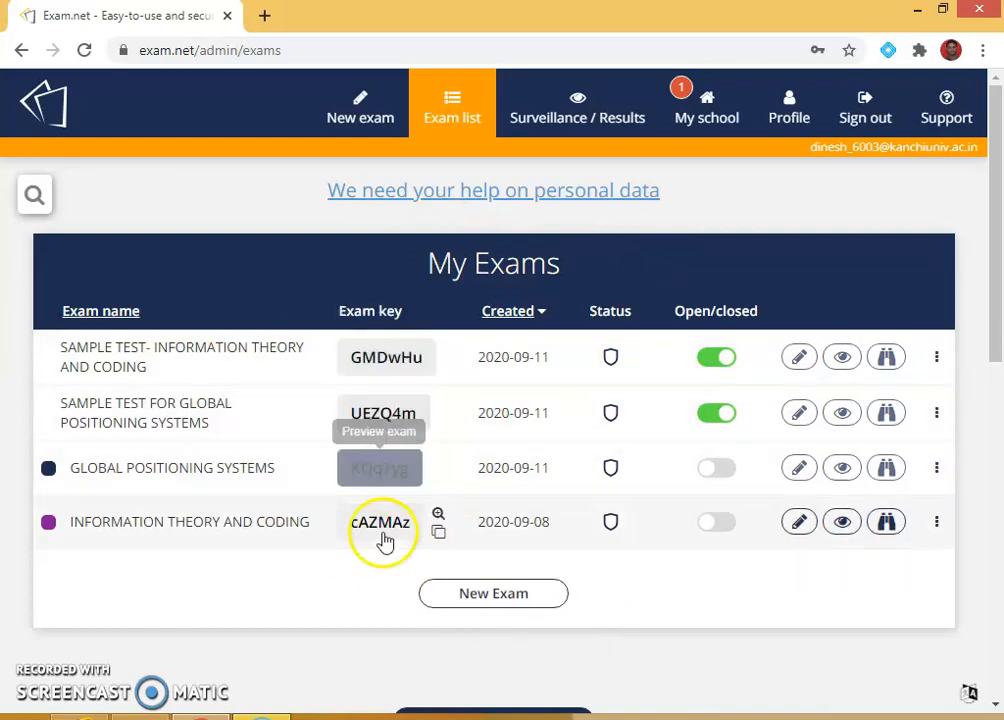
Step: Create a new exam and start entering its HISTORY name
click(360, 108)
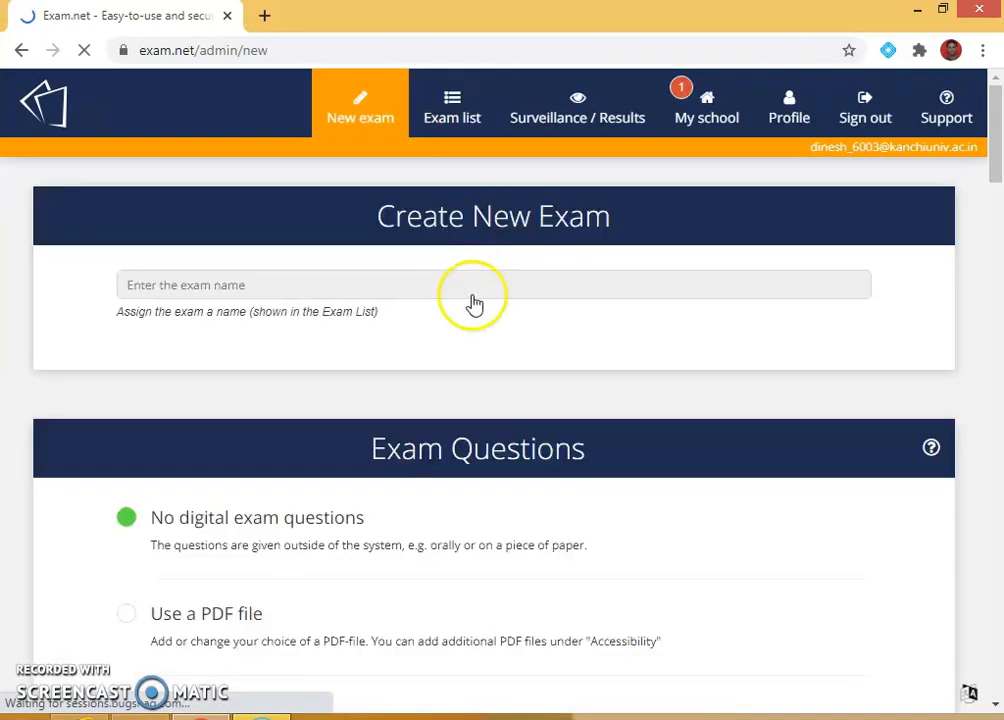
click(230, 285)
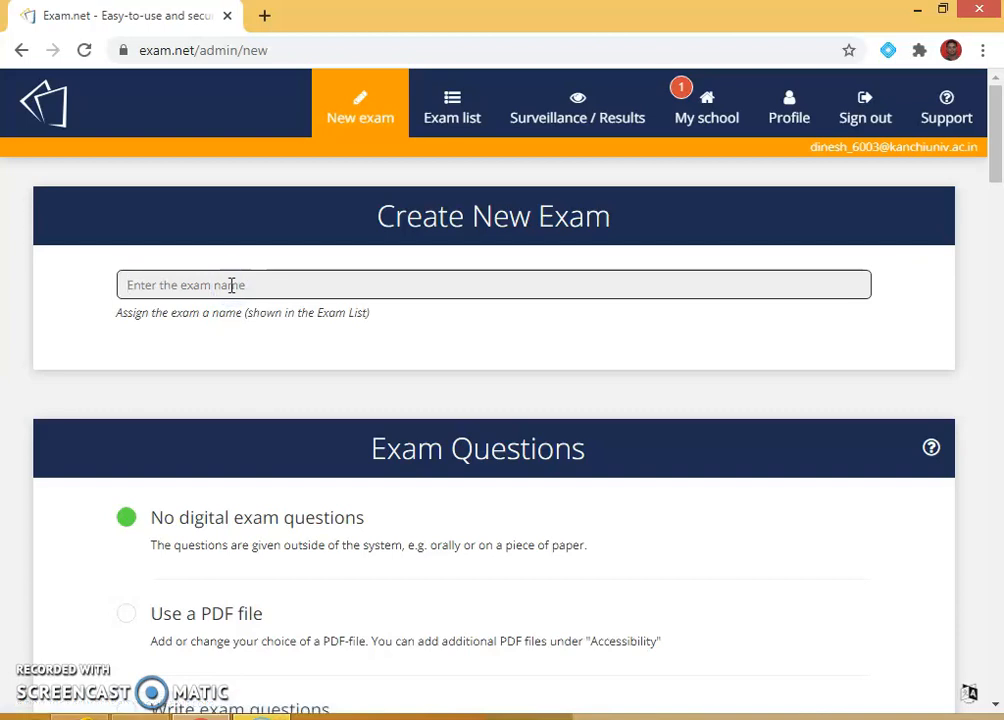
text(sample)
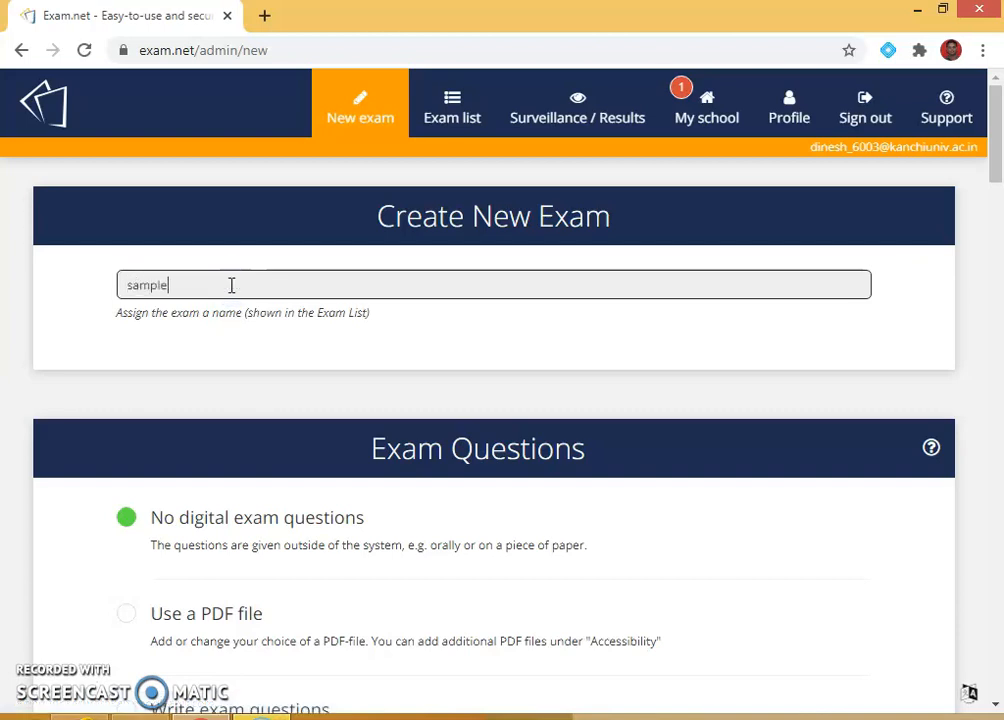
key(BackSpace)
key(BackSpace)
key(BackSpace)
key(BackSpace)
key(BackSpace)
key(BackSpace)
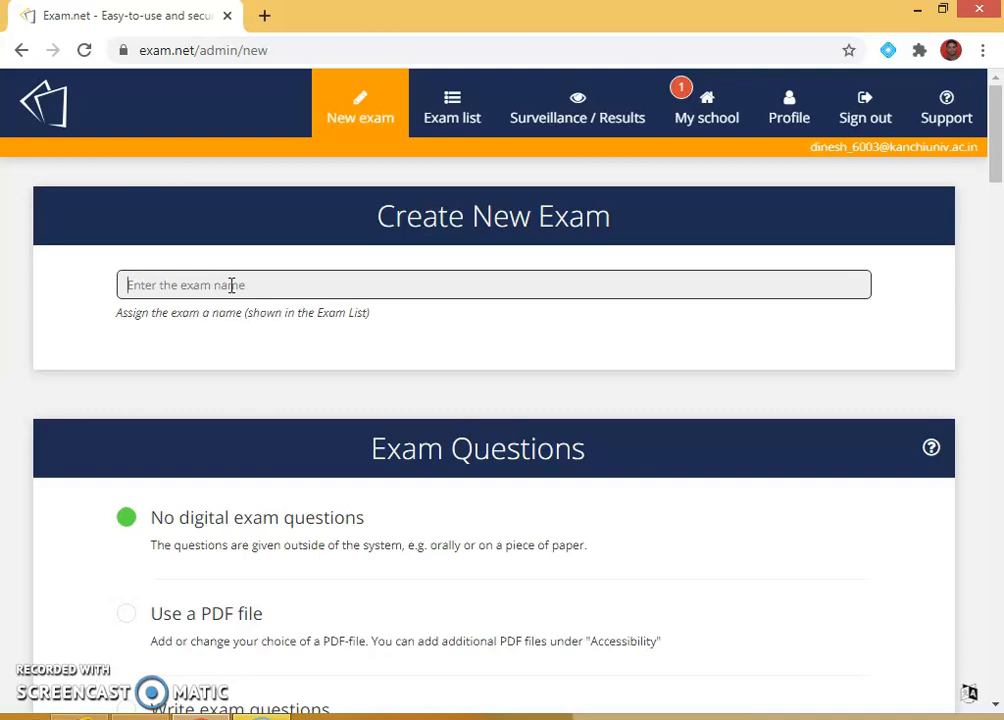
text(Hi)
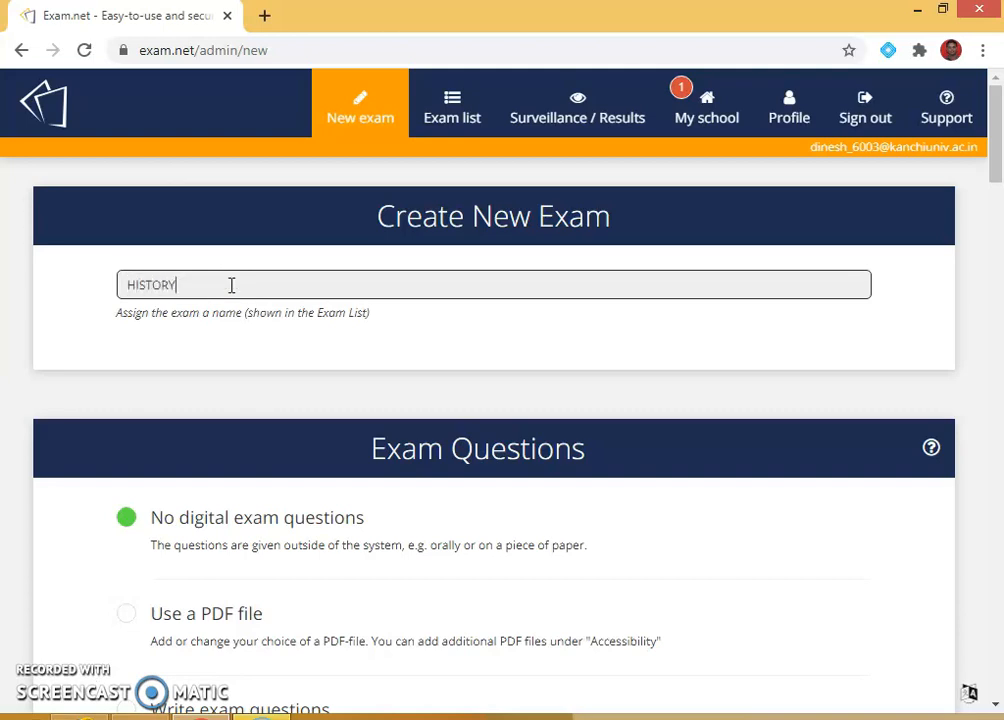
Step: Scroll down the New exam form to the Exam Questions options
scroll(310, 517, down, 1)
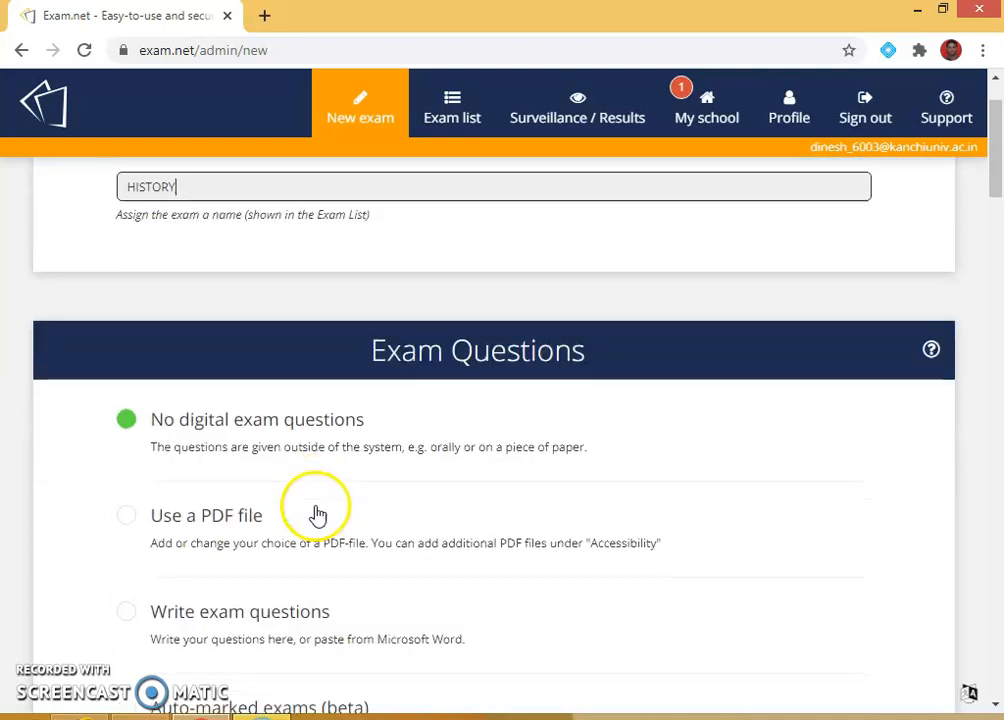
scroll(329, 426, up, 1)
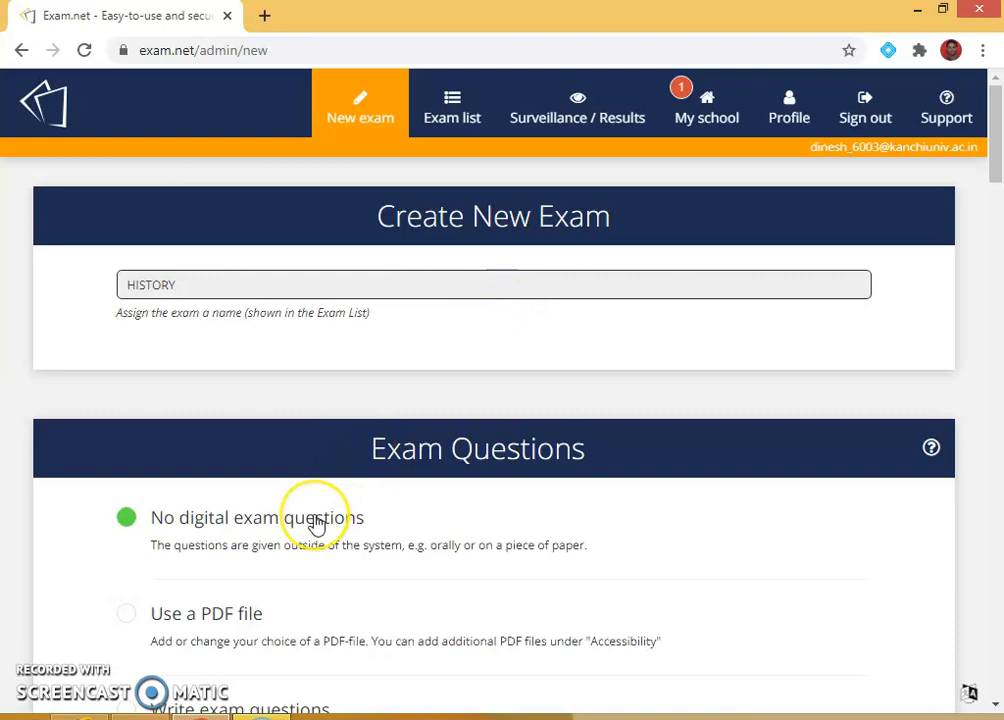
scroll(310, 545, down, 2)
scroll(270, 355, down, 2)
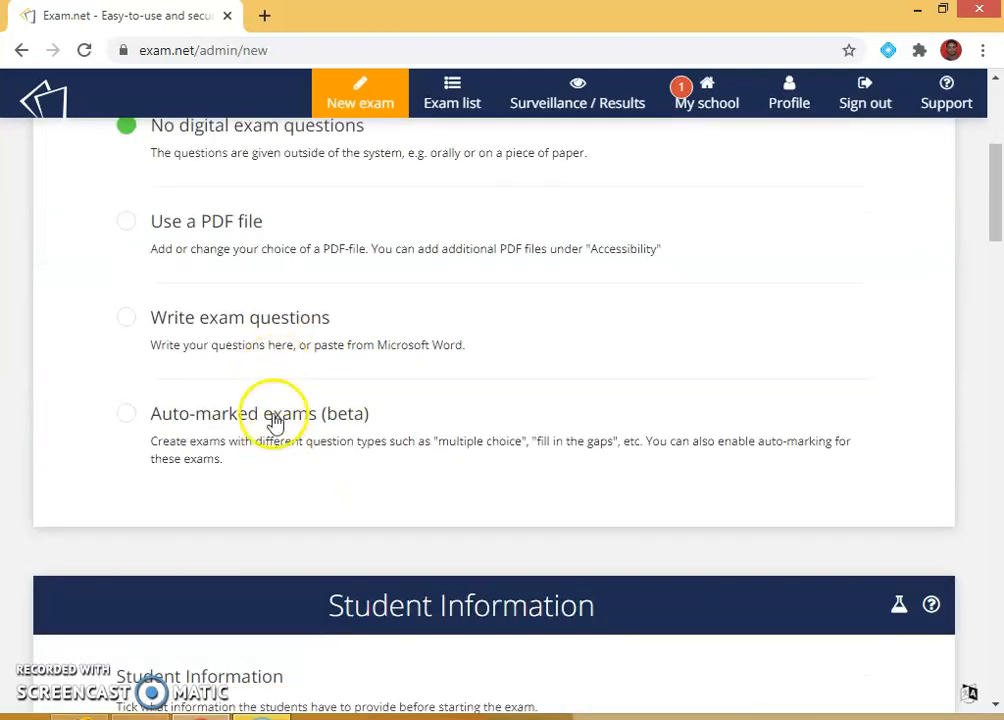
scroll(300, 300, up, 1)
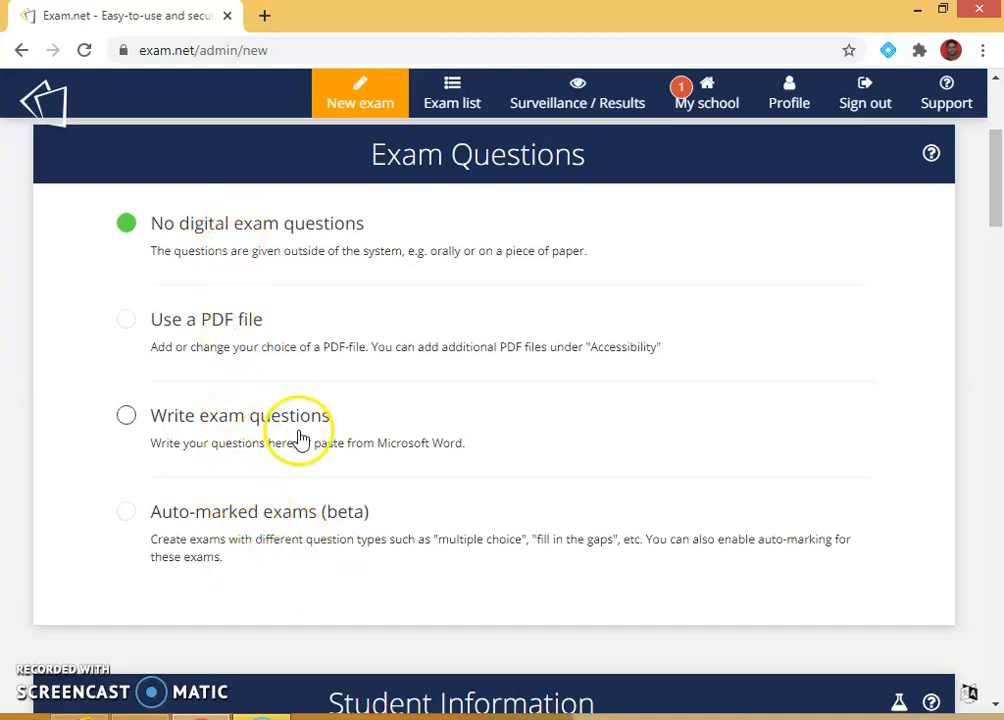
Step: Abandon the PDF option without choosing a file, and choose Write exam questions instead
click(127, 321)
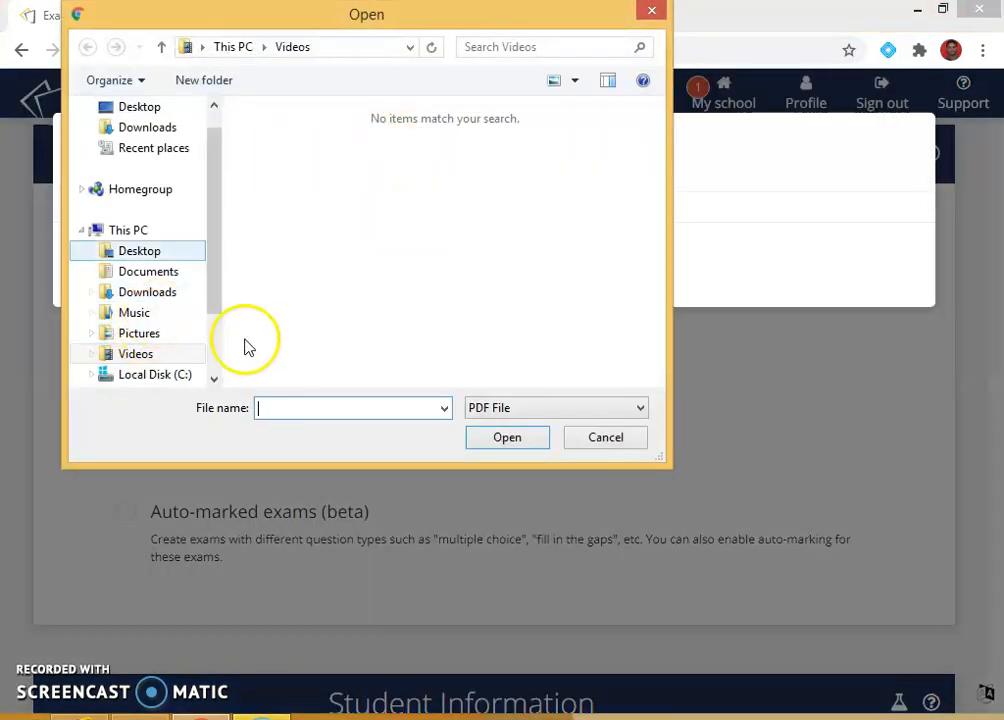
drag(216, 210, 197, 284)
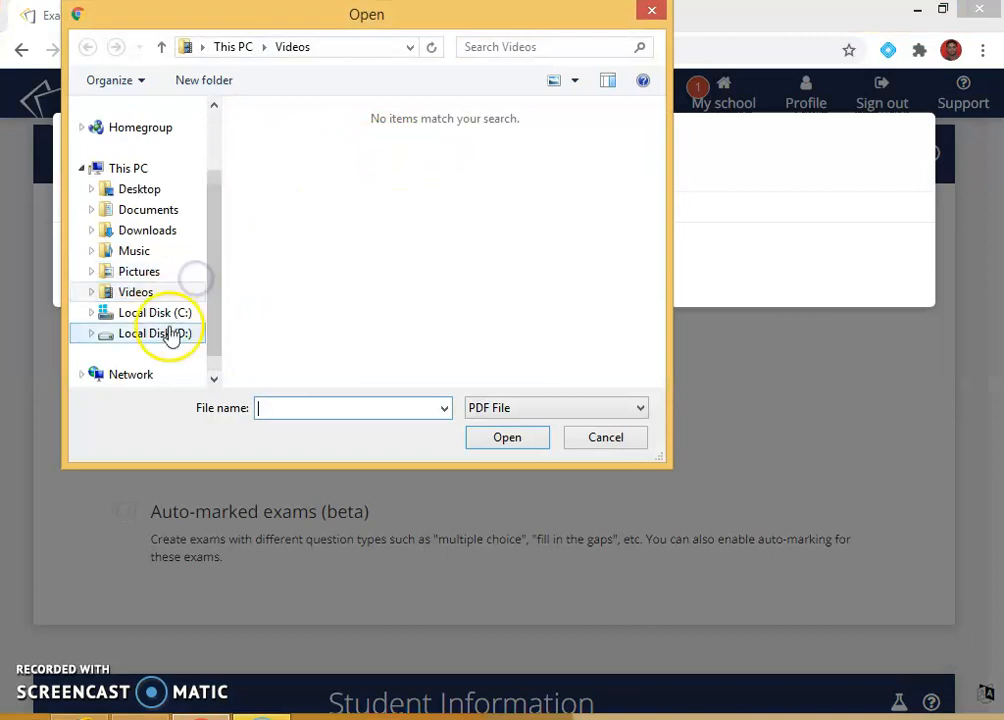
click(612, 439)
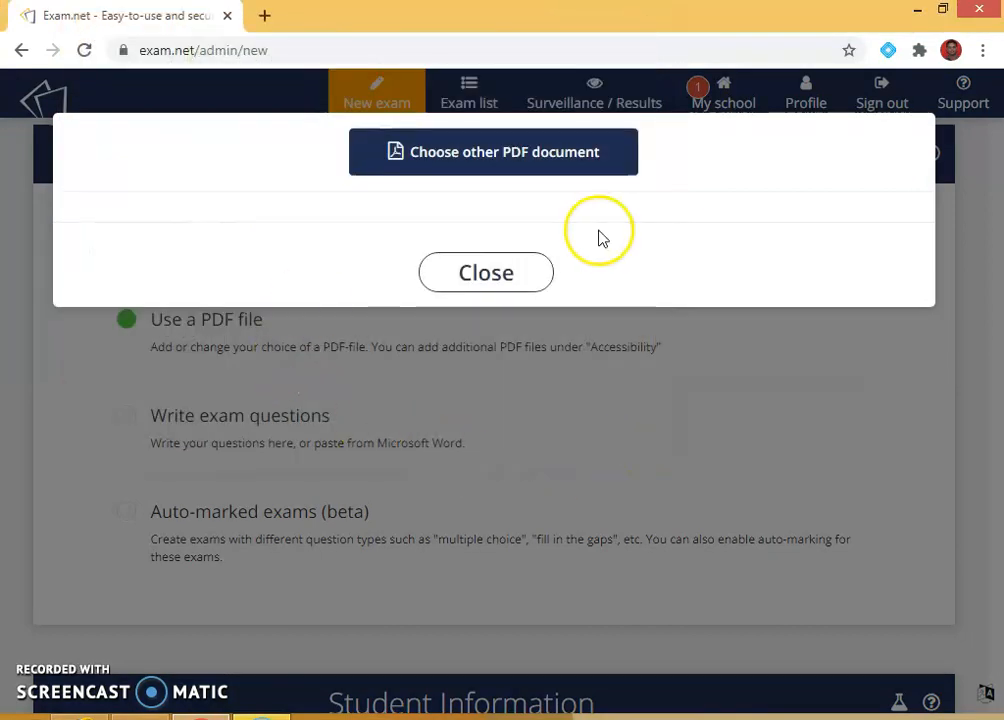
click(513, 270)
click(131, 418)
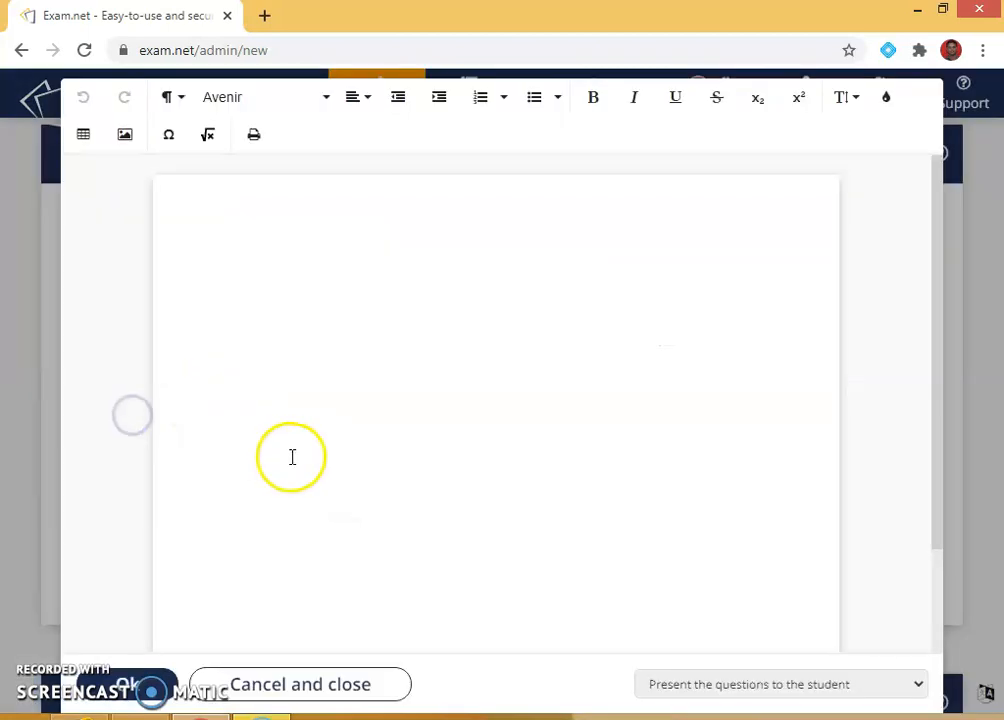
Step: Type the heading 'DEPARTMENT OF HISTORY' and the line 'ANSWER ALL THE QUESTIONS'
click(305, 226)
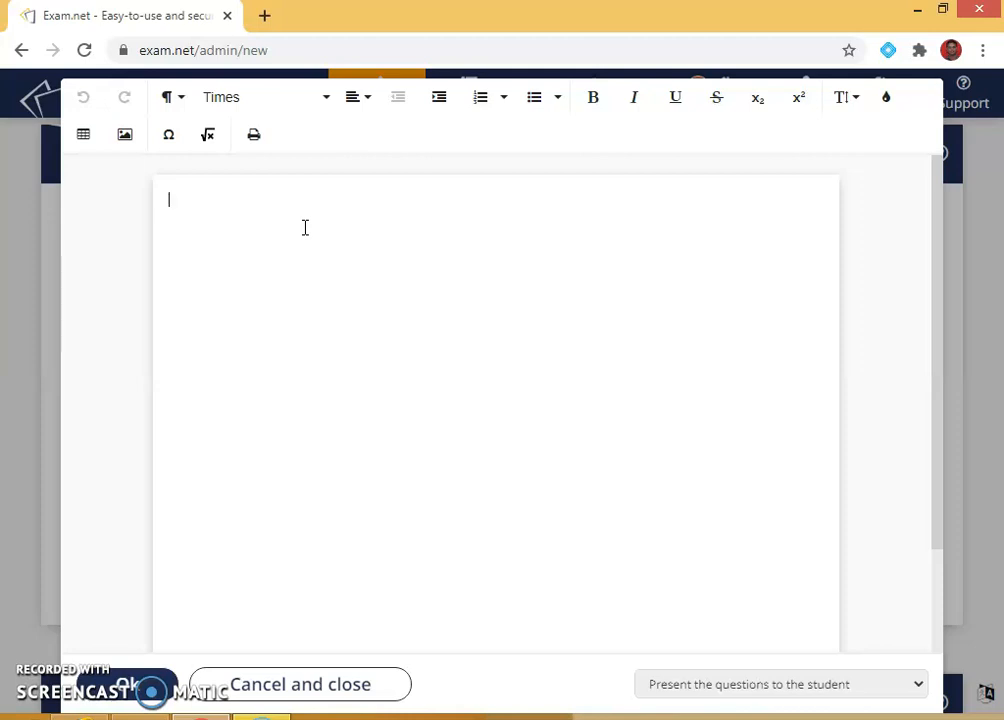
text(DEPARTMEBNT)
key(BackSpace)
key(BackSpace)
key(BackSpace)
key(BackSpace)
text(NT OF HI)
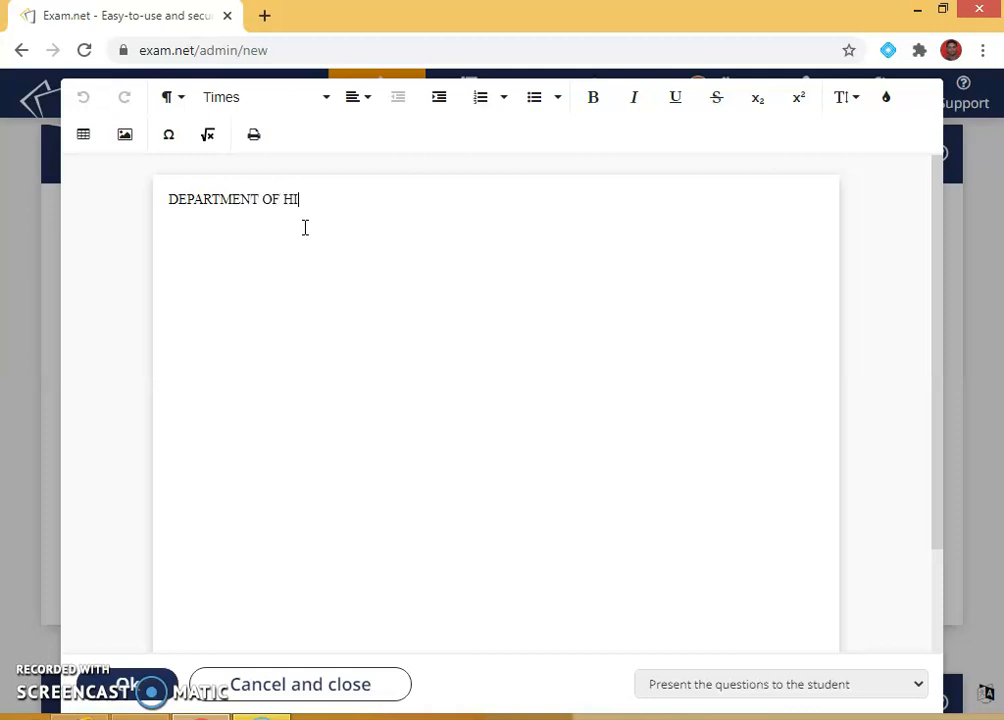
text(STORY)
key(Return)
text(ANSDWER)
key(BackSpace)
key(BackSpace)
key(BackSpace)
key(BackSpace)
text(WER)
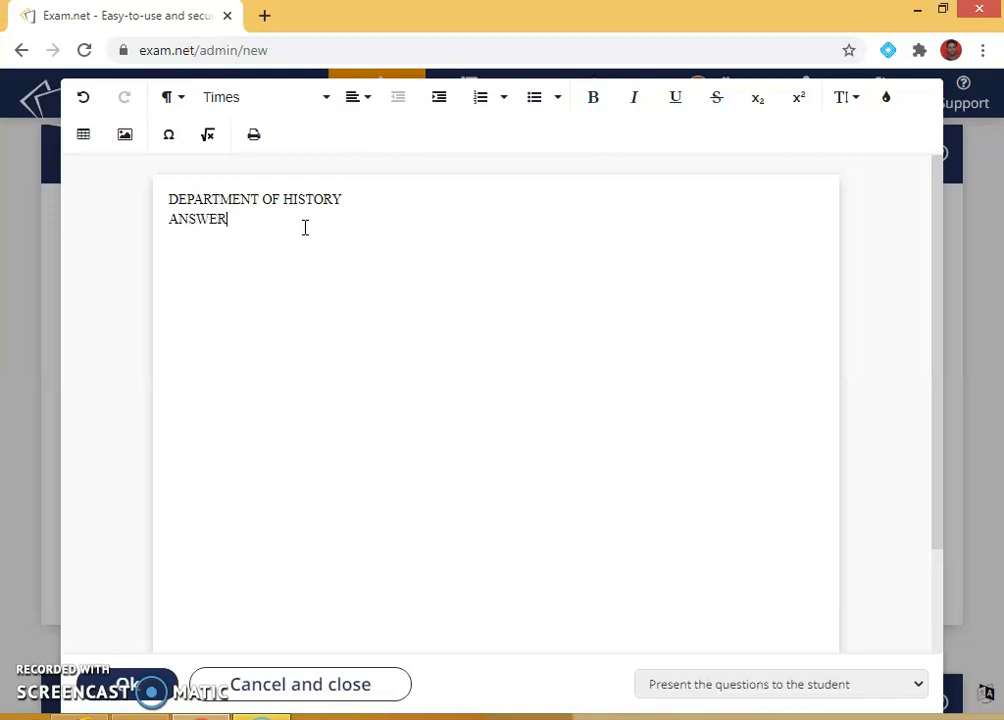
text( ALL THE QUESTIONS)
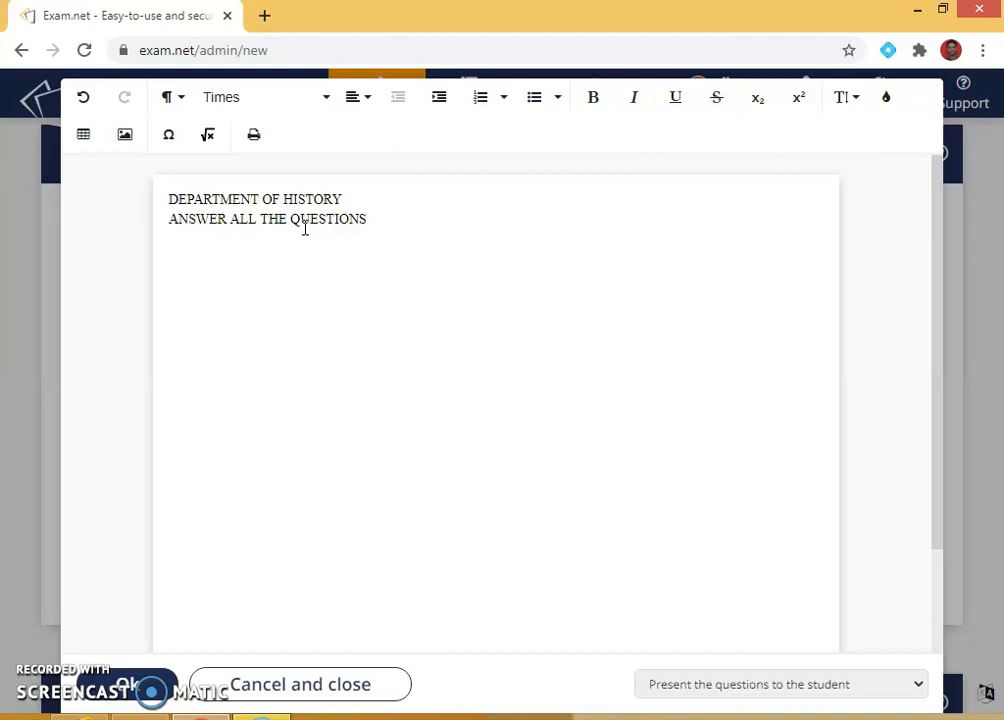
Step: Add a third line stating the marks each question carries
key(Return)
text(ECAH QUESTION)
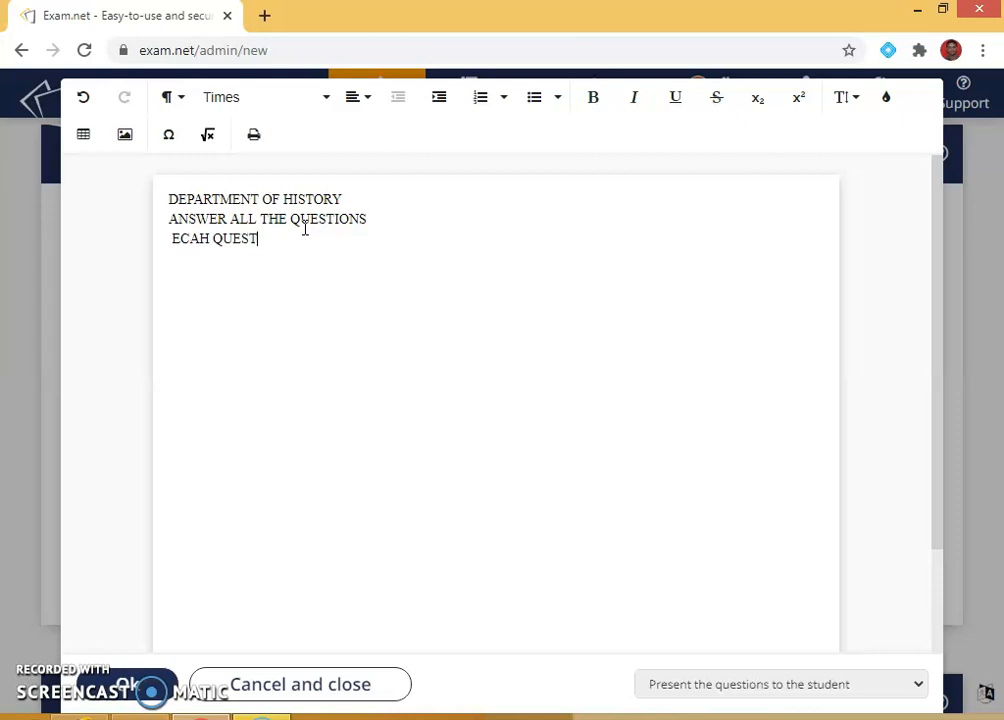
key(BackSpace)
key(BackSpace)
key(BackSpace)
key(BackSpace)
key(BackSpace)
key(BackSpace)
key(BackSpace)
key(BackSpace)
key(BackSpace)
key(BackSpace)
key(BackSpace)
key(BackSpace)
key(BackSpace)
text(AC)
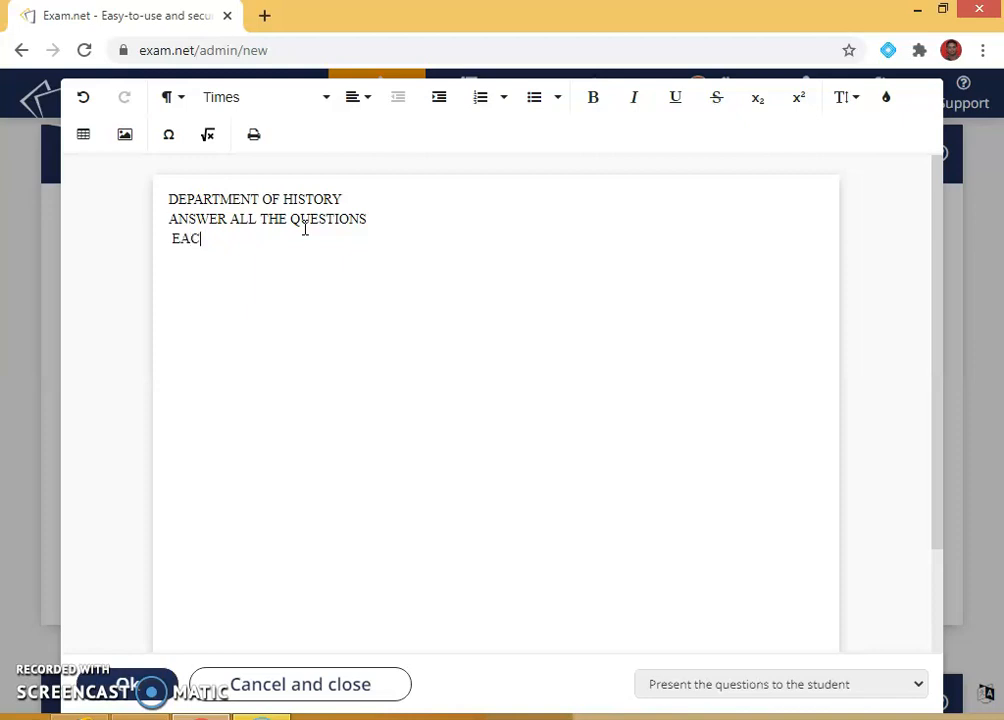
text(H QUESTION H)
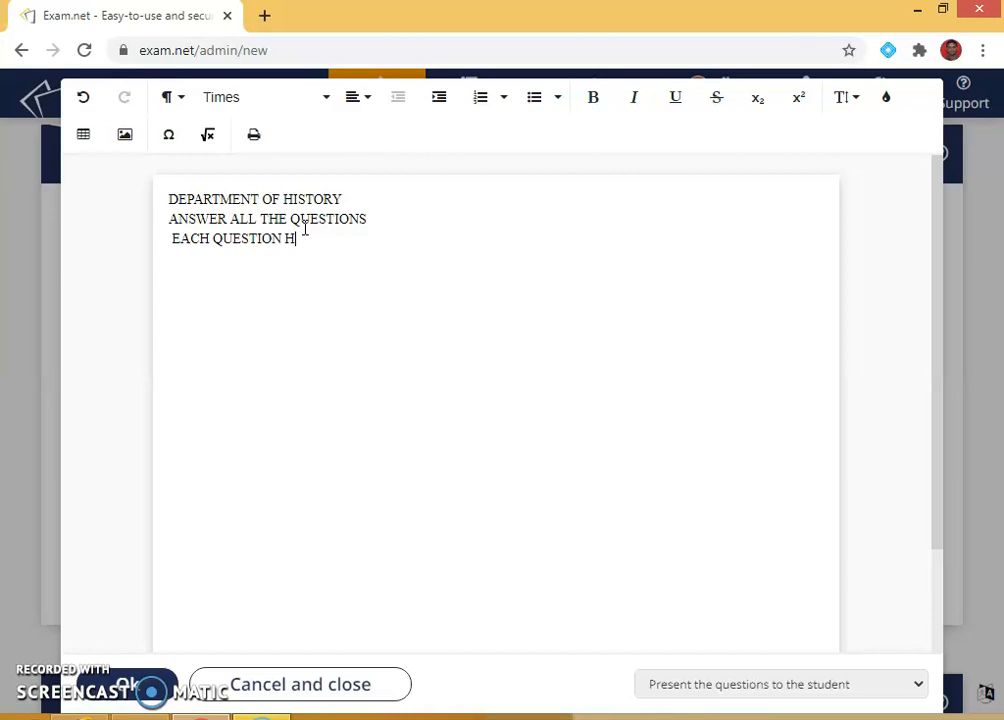
text(AS 2 T)
key(BackSpace)
key(BackSpace)
key(BackSpace)
key(BackSpace)
key(BackSpace)
key(BackSpace)
key(BackSpace)
text(CARRYS TW)
text(O ME)
key(BackSpace)
text(ARKS )
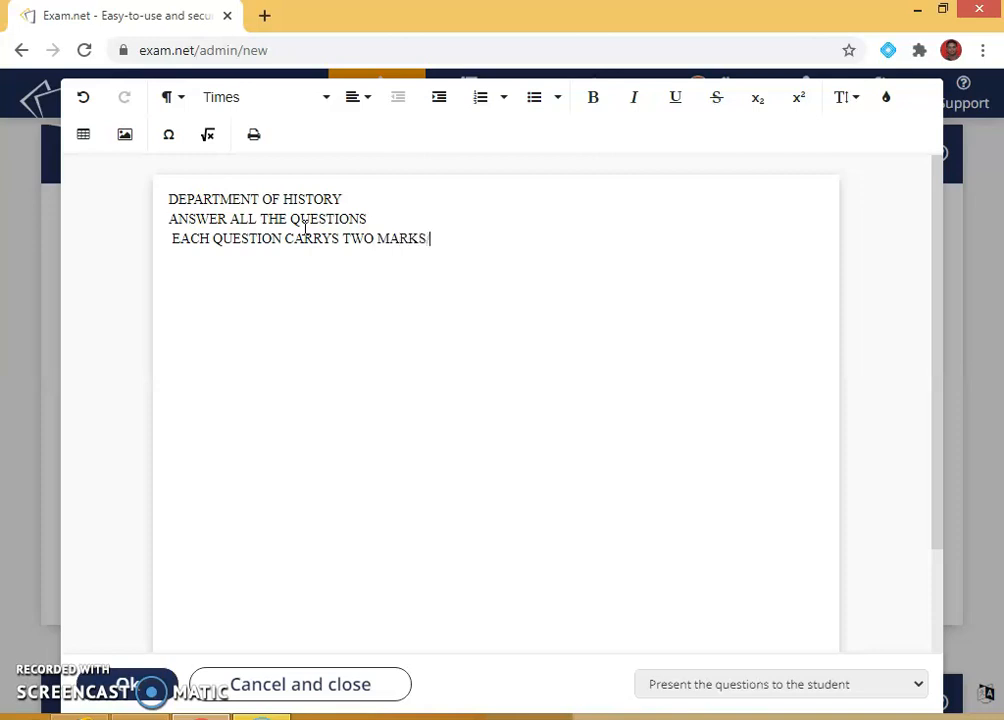
text(5 MARK)
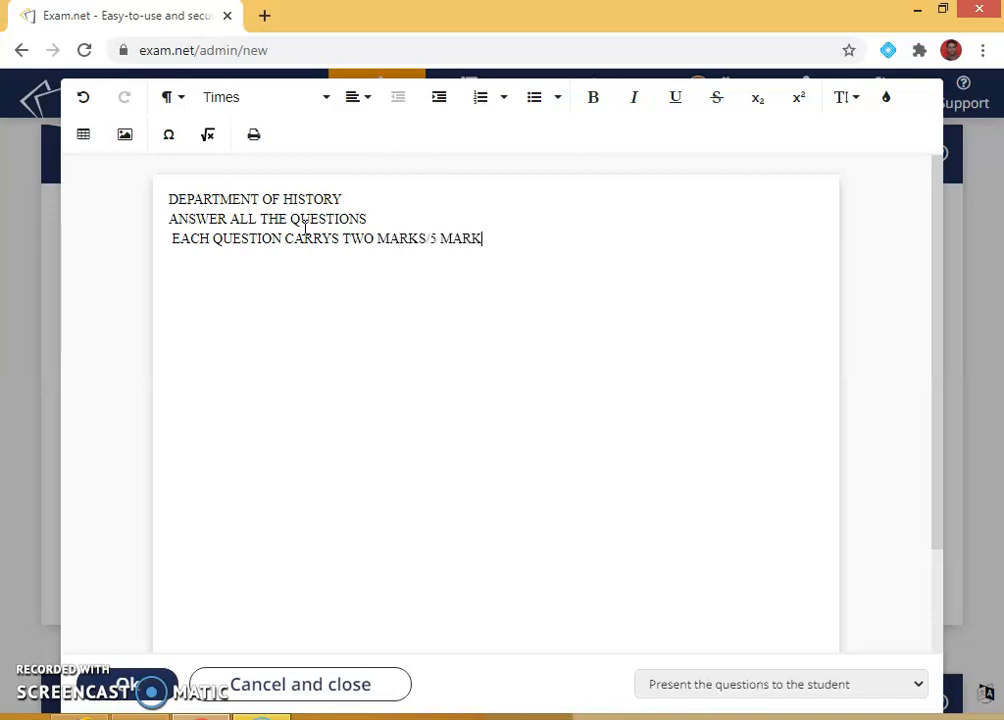
text(S / 8 MARKS)
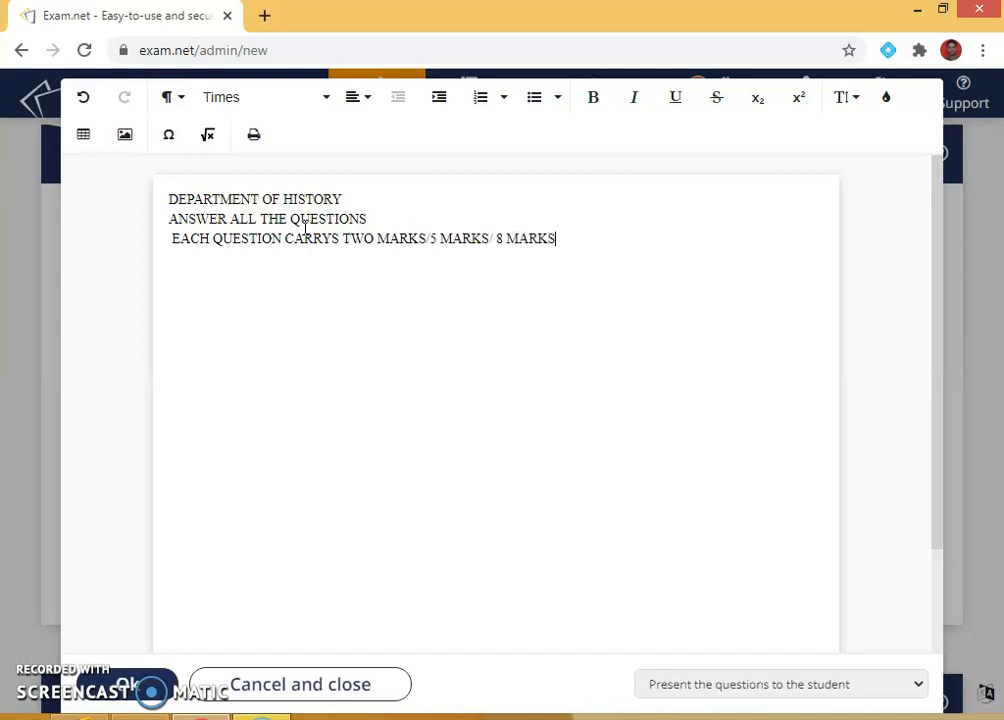
key(BackSpace)
text(/10)
text( MARKS)
key(BackSpace)
key(BackSpace)
key(BackSpace)
key(BackSpace)
key(BackSpace)
key(BackSpace)
key(BackSpace)
key(BackSpace)
key(BackSpace)
key(BackSpace)
key(BackSpace)
key(BackSpace)
key(BackSpace)
key(BackSpace)
key(BackSpace)
key(BackSpace)
key(BackSpace)
key(BackSpace)
key(BackSpace)
key(BackSpace)
key(BackSpace)
key(BackSpace)
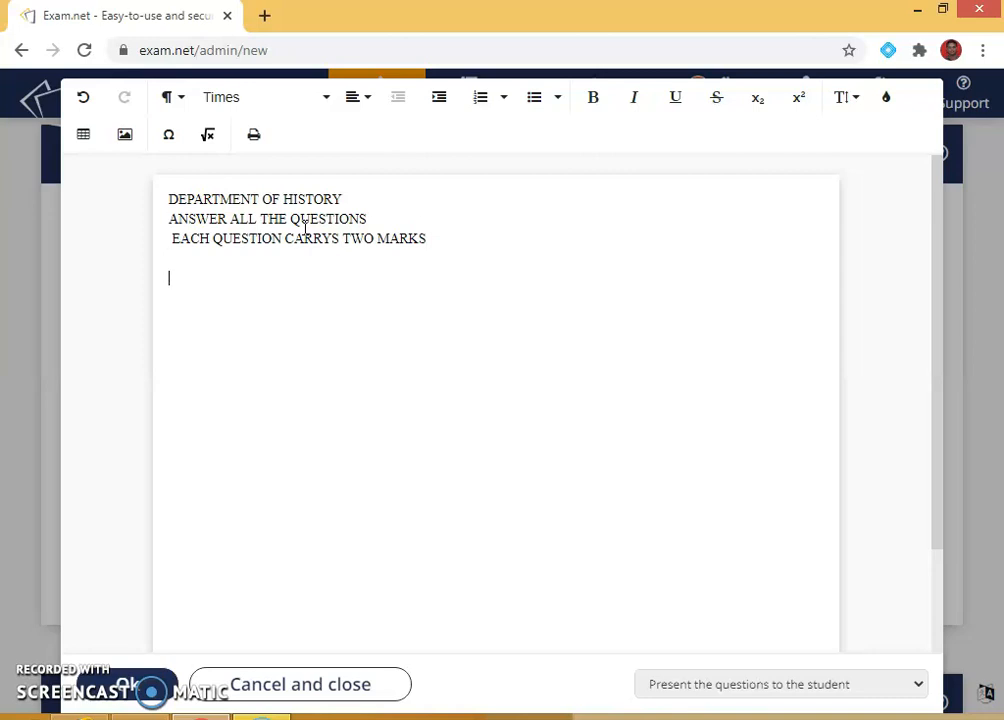
Step: Write question 1 about the First World War and question 2 about the Second World War
text(1.WRITE AB)
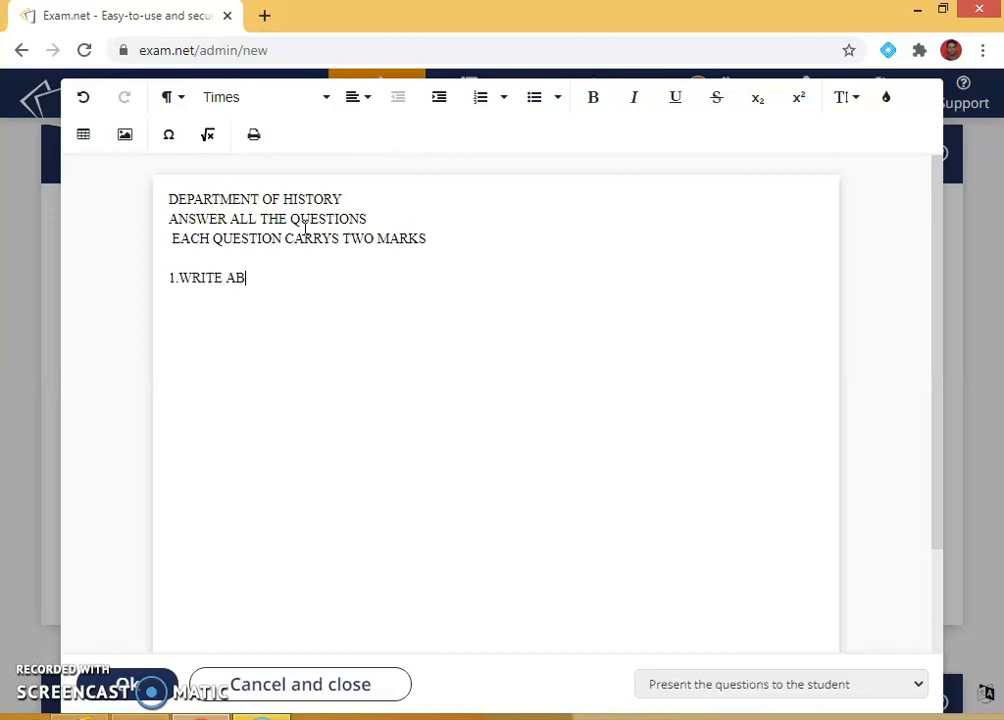
text(OUT THE FIRST )
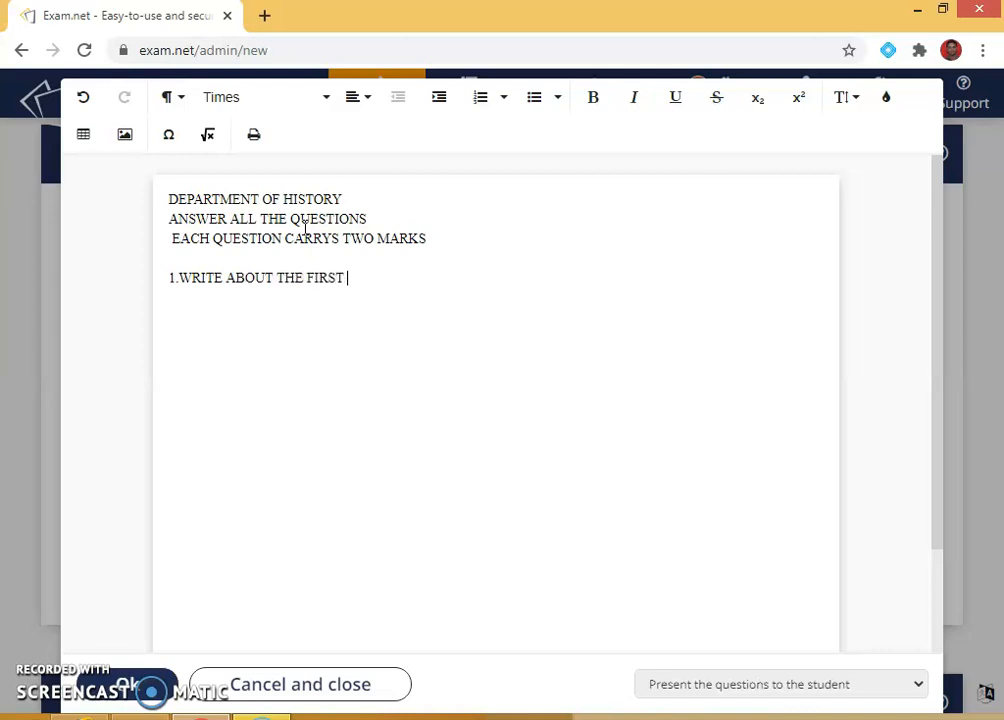
text(WORLD WAR.)
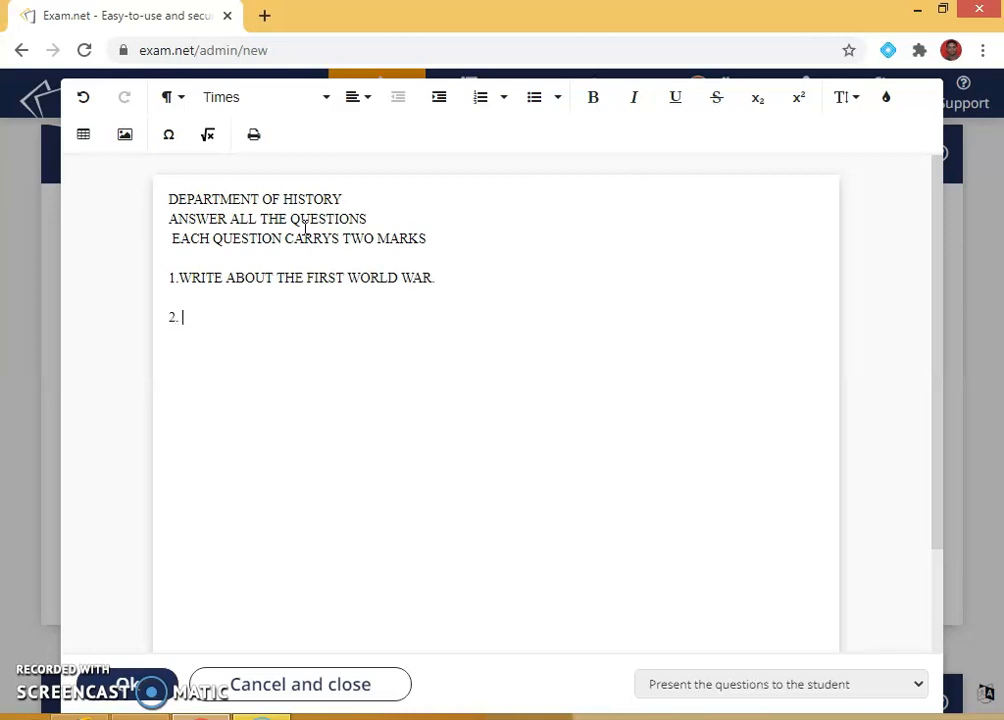
text(DESCRU)
key(BackSpace)
key(BackSpace)
text(IBE ABOUT )
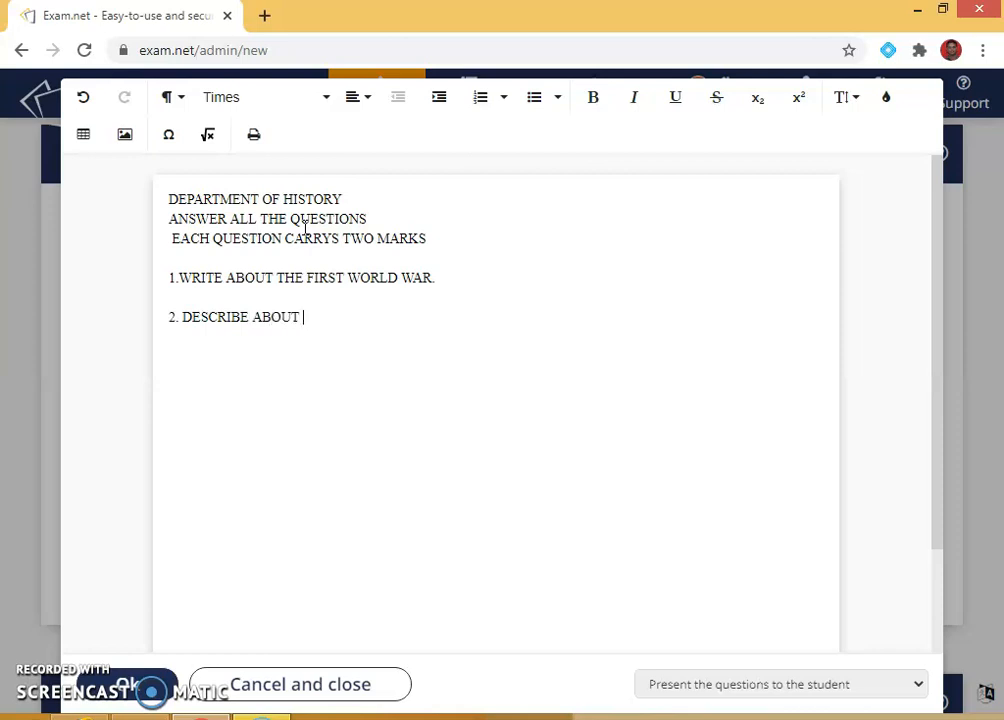
text(SECOND WORL)
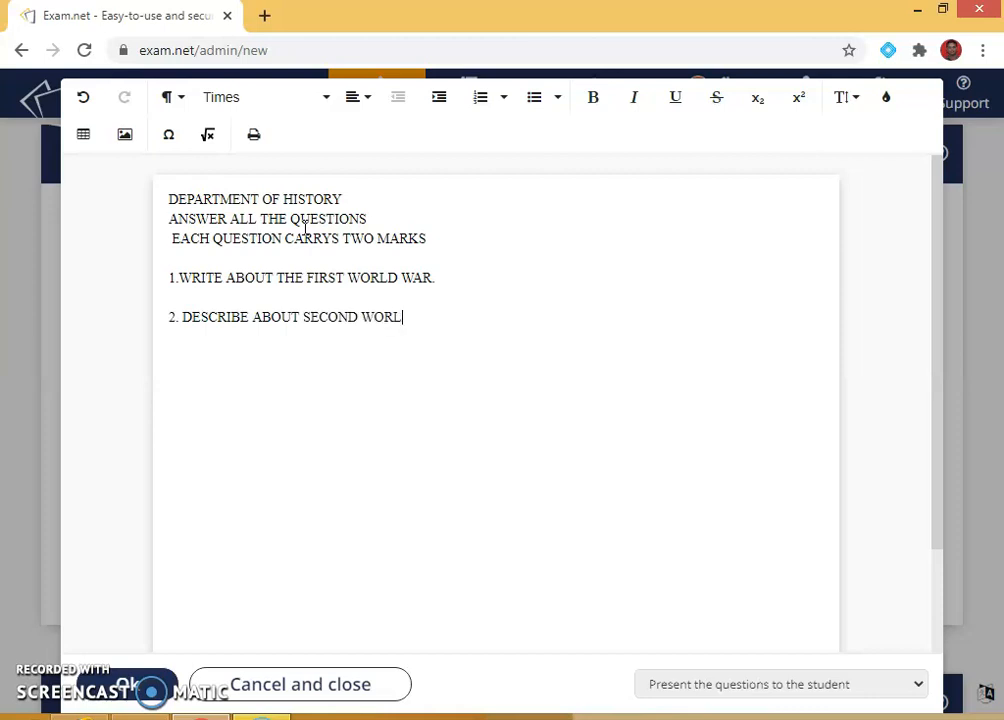
text(D WAR)
text(3.)
text(WHO)
Step: Write question 3: 'LIST THE COUNTRIES THAT RANKED FIRST AFTER WORLD WAR'
key(BackSpace)
key(BackSpace)
key(BackSpace)
text(LAS)
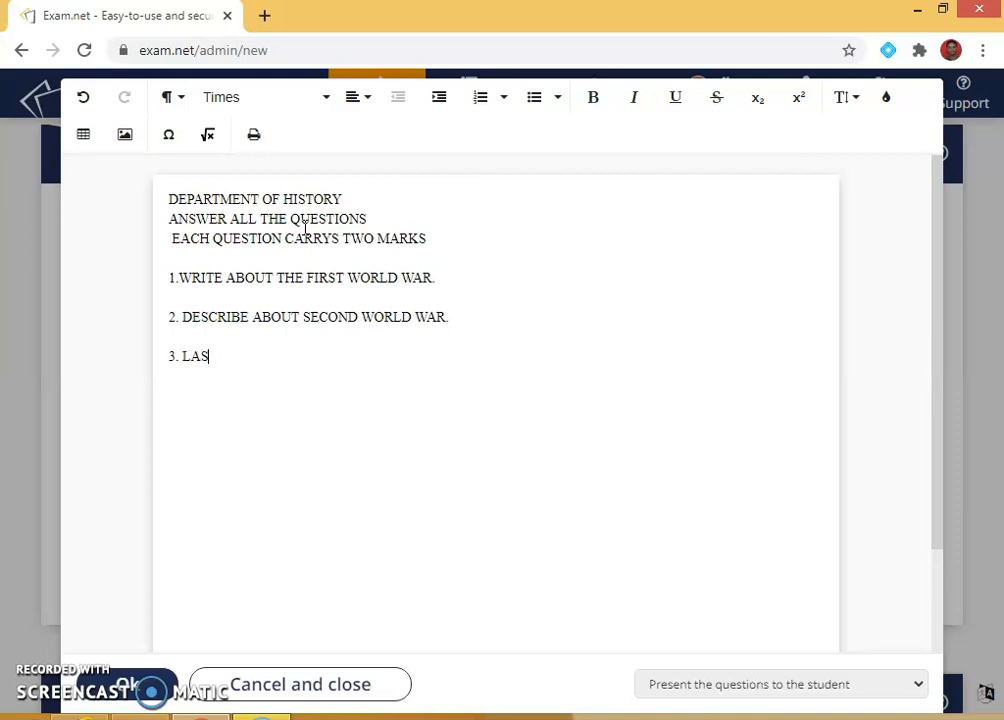
key(BackSpace)
key(BackSpace)
text(IST THE COUNTRIES DOMINAT)
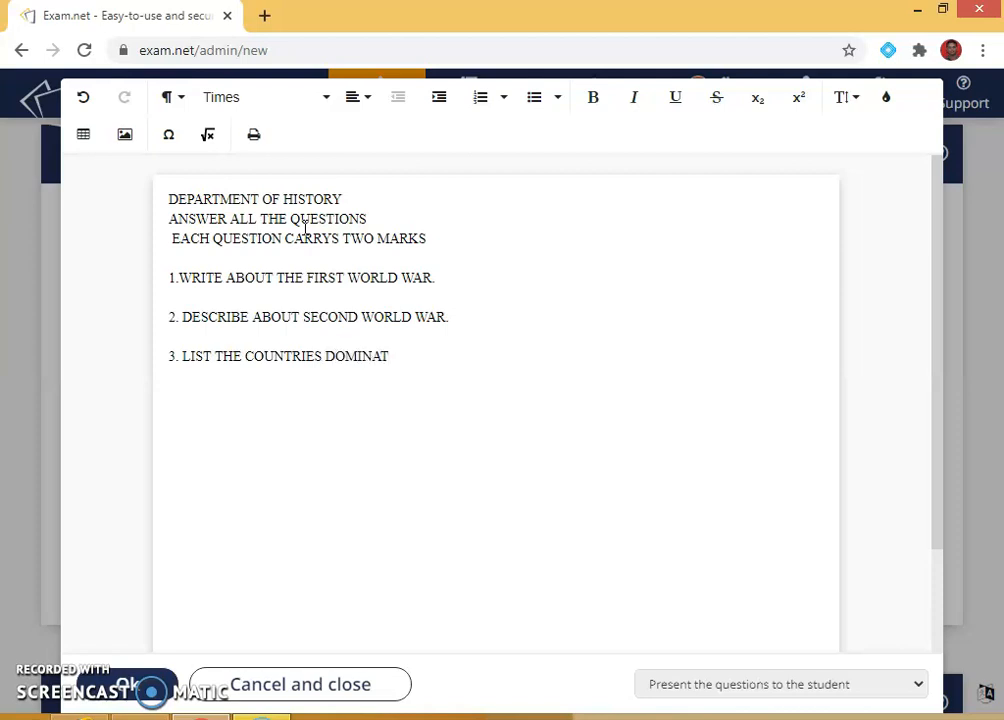
key(BackSpace)
key(BackSpace)
key(BackSpace)
key(BackSpace)
key(BackSpace)
key(BackSpace)
key(BackSpace)
text(THAT)
text( RABN)
key(BackSpace)
key(BackSpace)
text(NK)
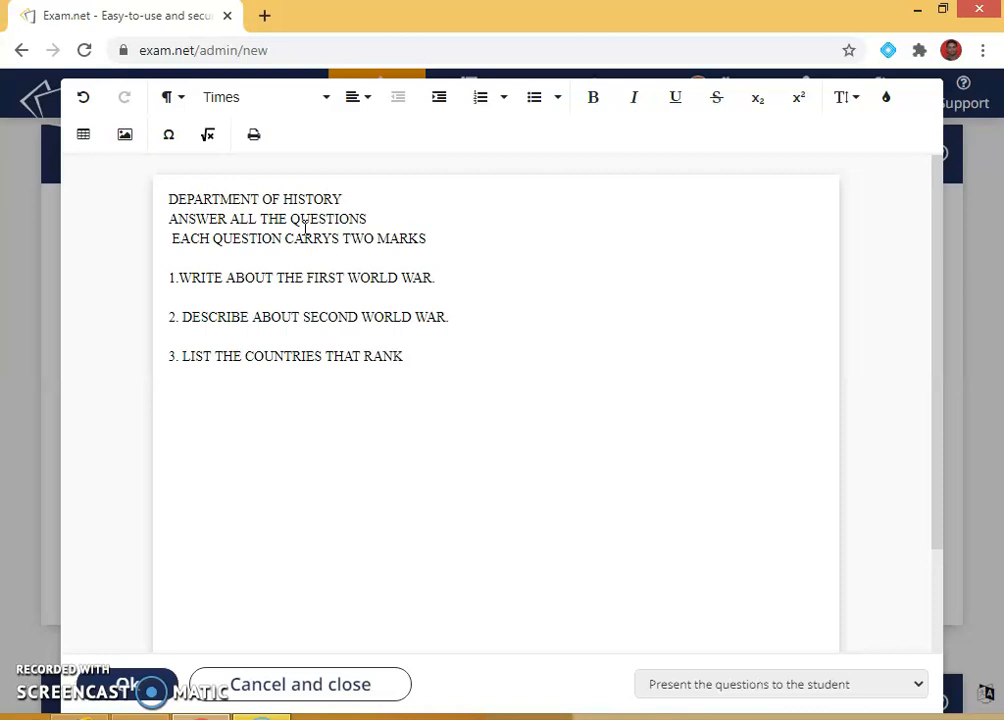
text(ED FIRST AFTER )
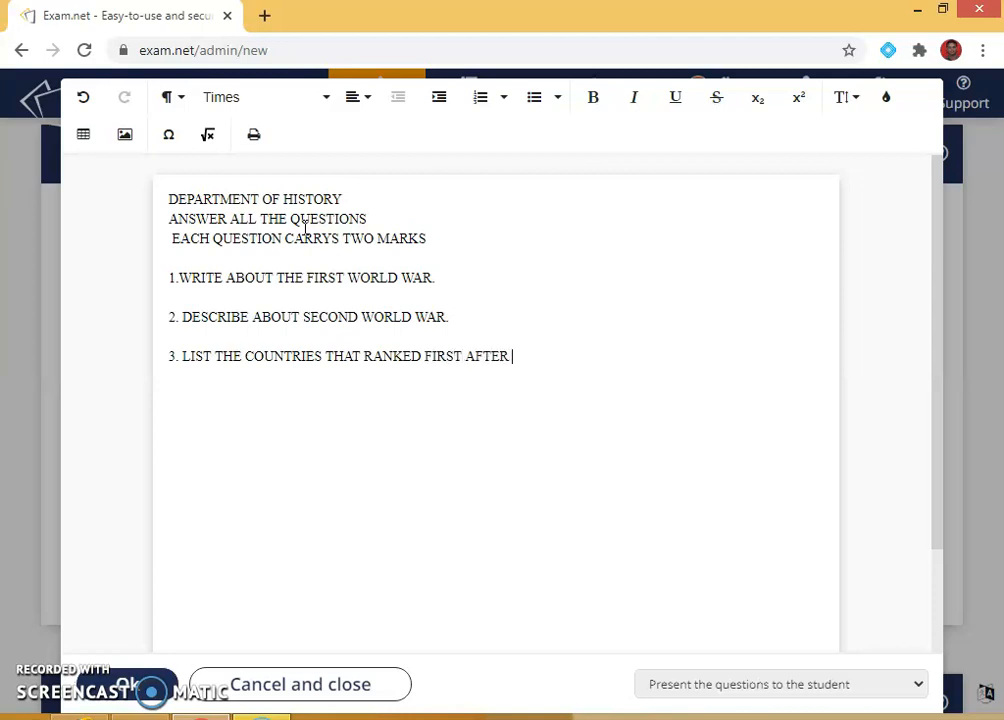
text(WORLD )
text(W)
key(BackSpace)
text(D WAR)
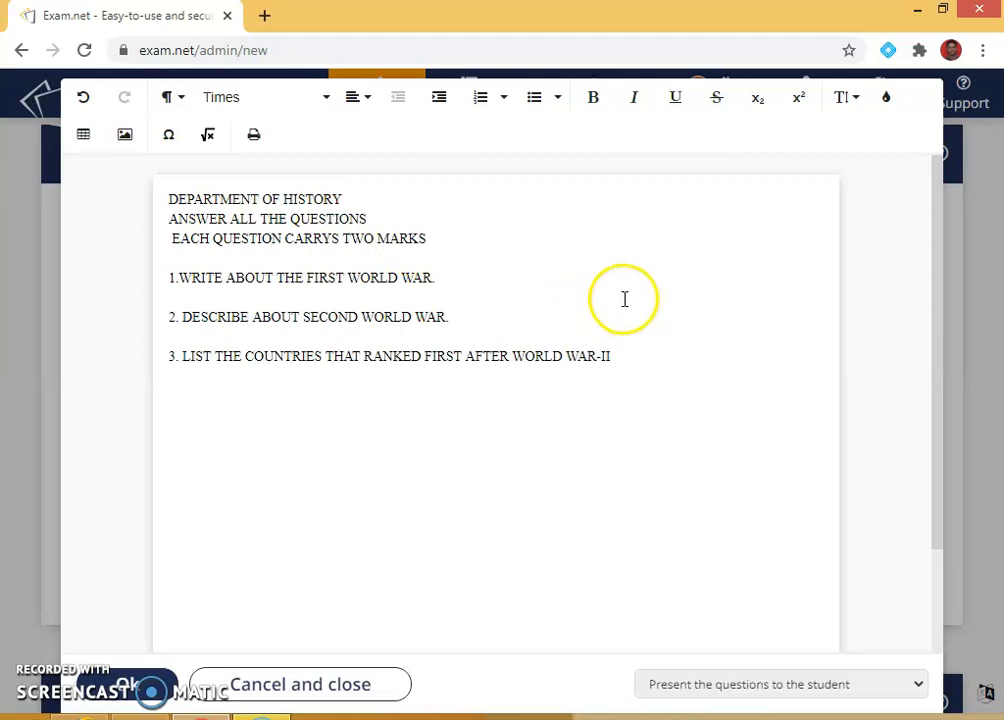
Step: Insert a blank line after the instructions and add a dashed 'END OF EXAM' line
click(411, 217)
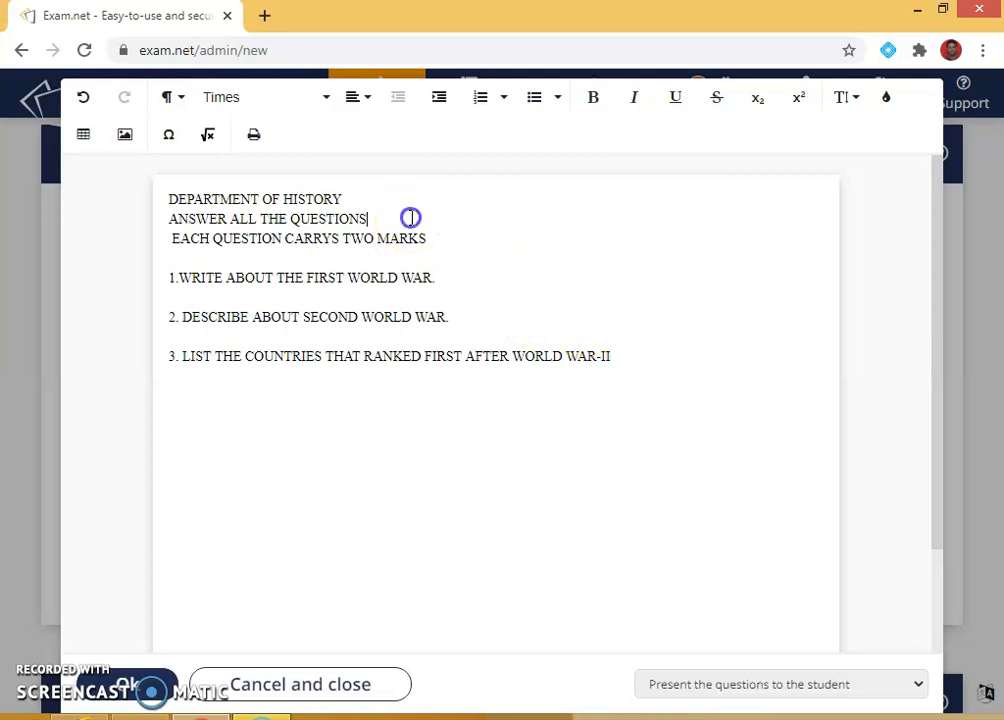
key(Return)
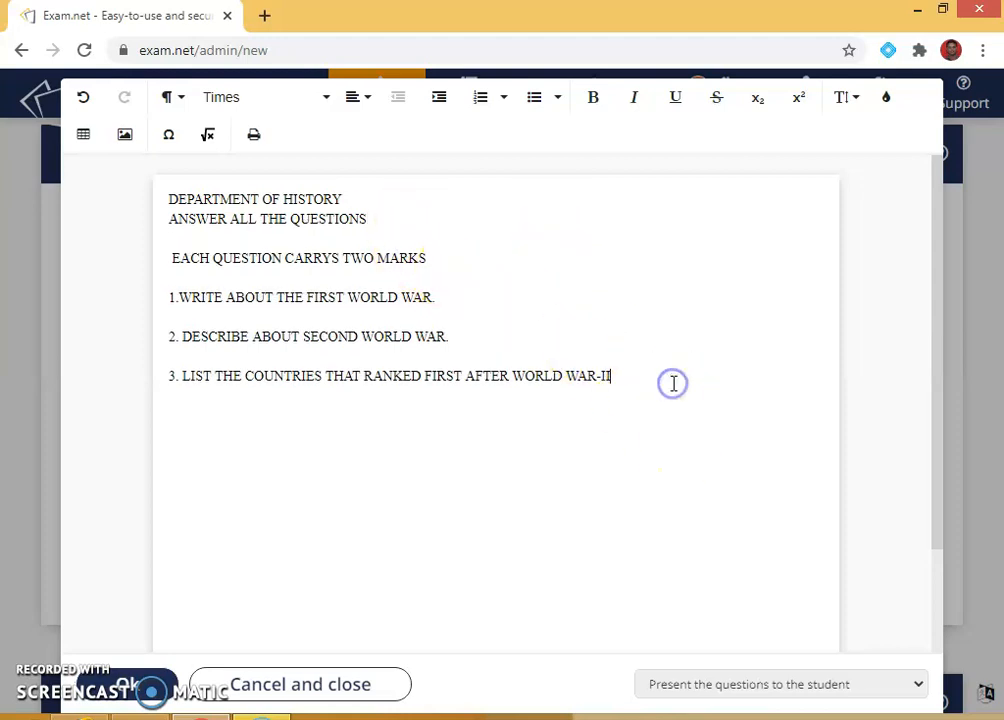
text(-----------)
text(EBD)
key(BackSpace)
key(BackSpace)
text(ND OF EXAM--------------)
Step: Lengthen the dashes on both sides of 'END OF EXAM'
click(213, 467)
text(-----------------------------)
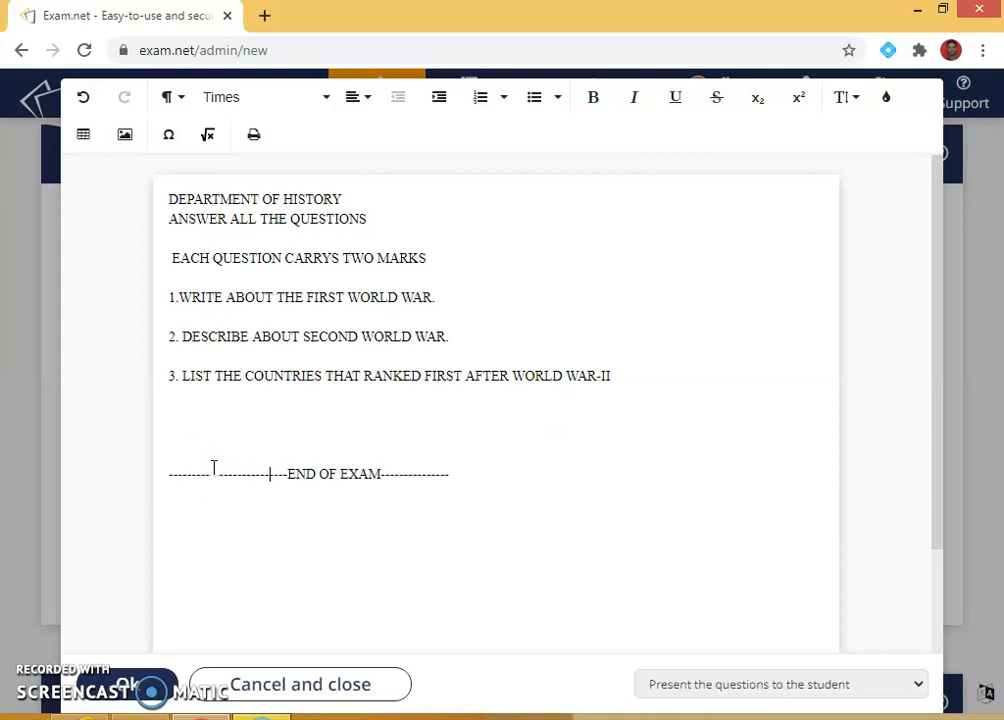
click(544, 471)
text(-------------------)
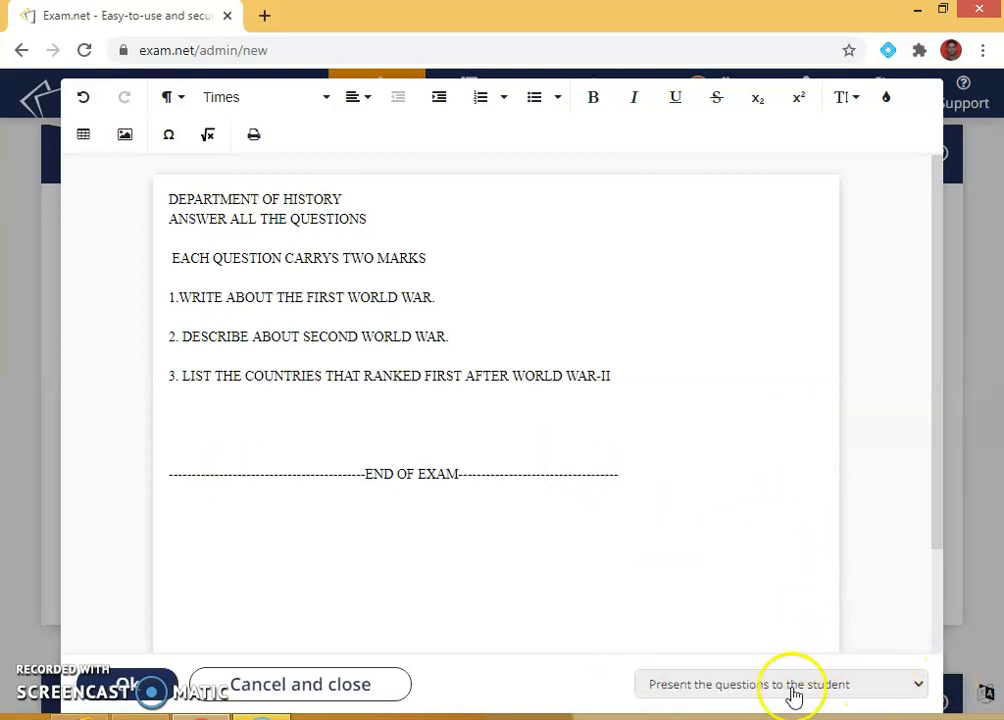
Step: Set questions to fill the student's answer area when the exam starts, and save with Ok
click(733, 688)
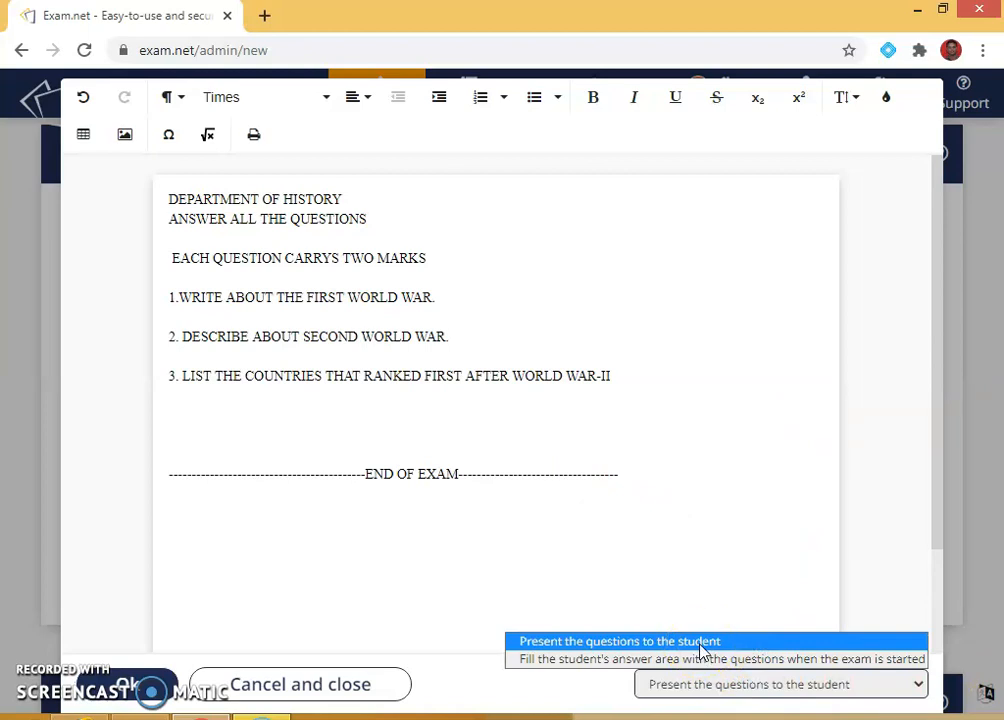
click(625, 660)
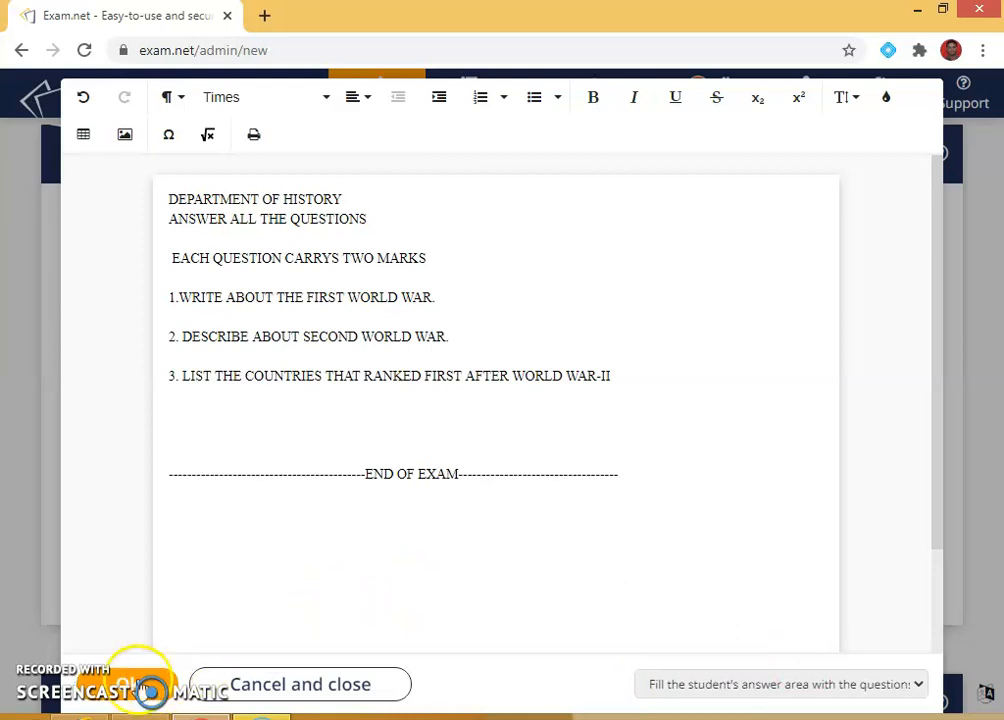
click(735, 686)
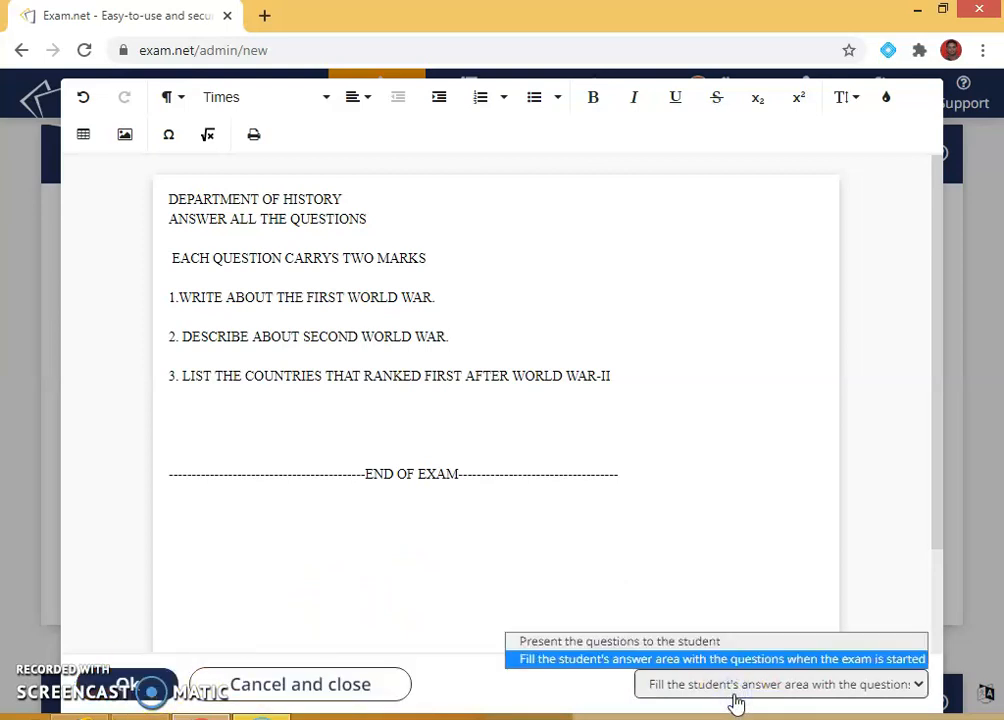
click(673, 643)
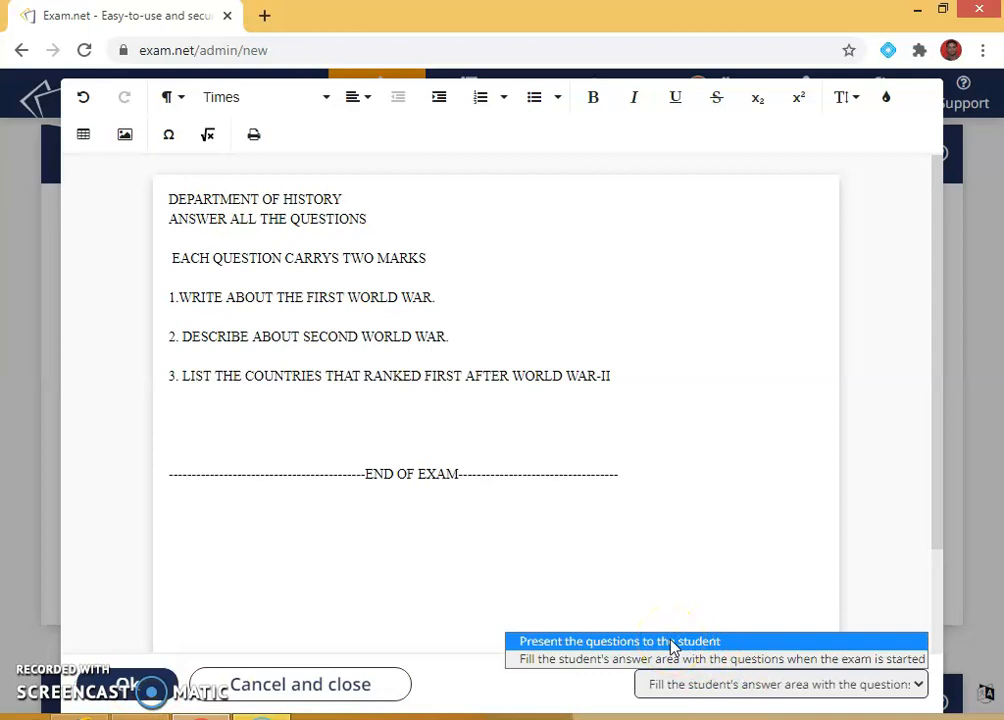
click(673, 660)
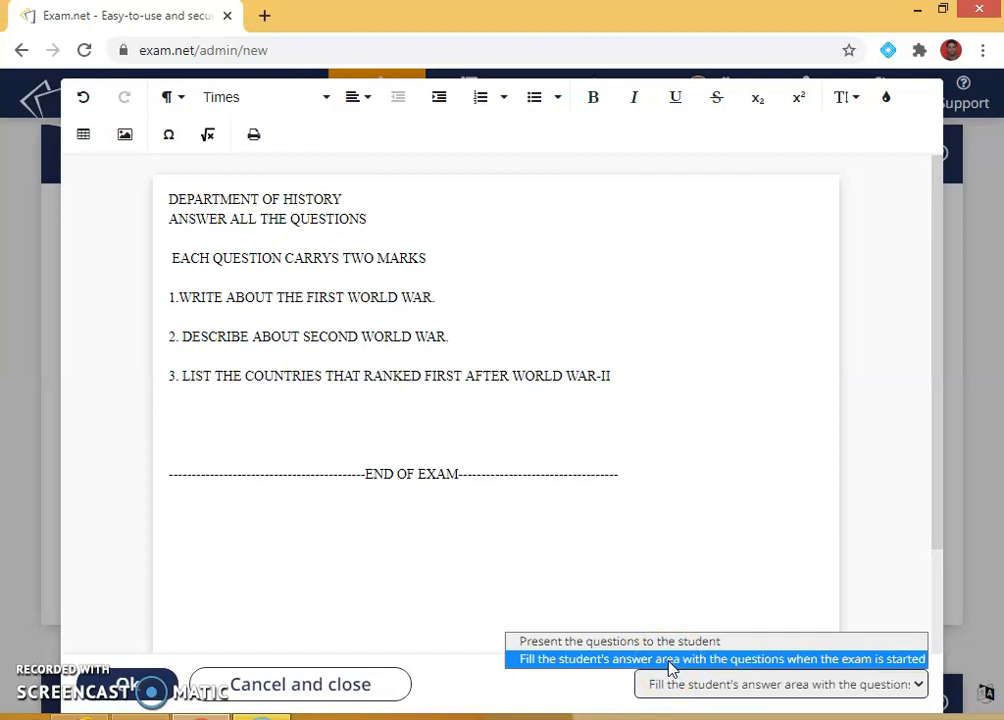
click(668, 660)
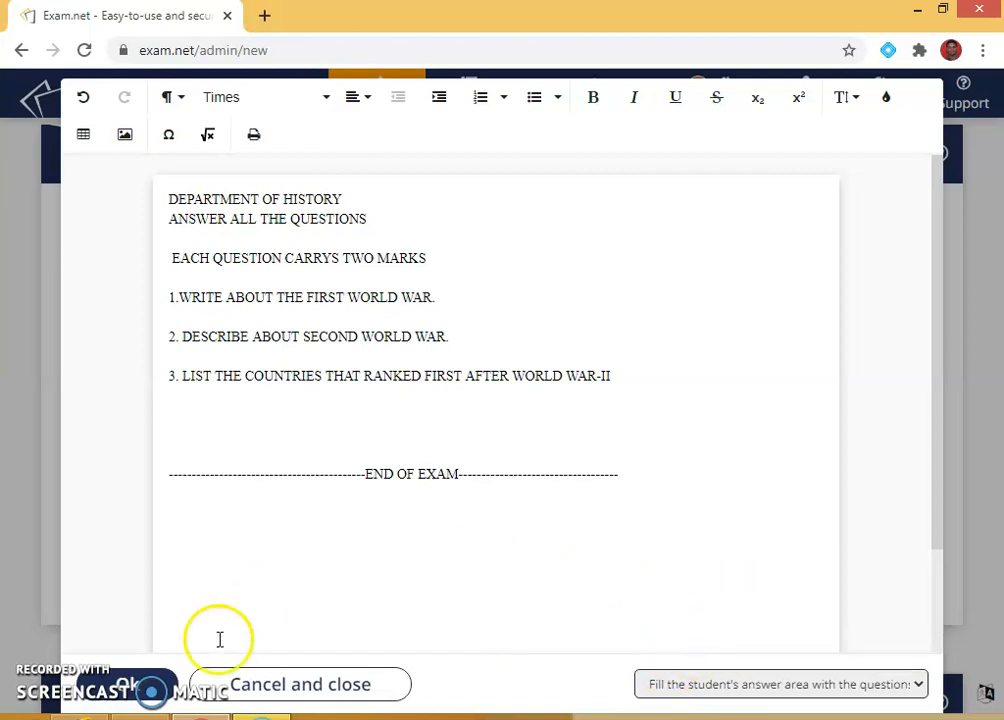
click(141, 686)
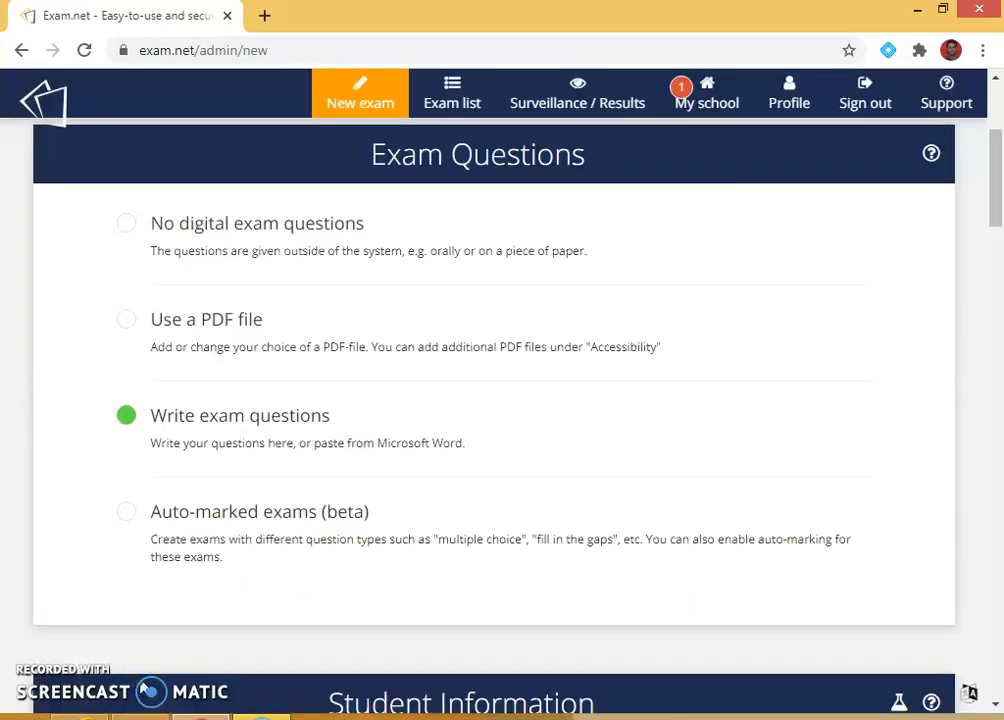
Step: Under Student Information, also require Teacher name and Phone number
scroll(448, 489, down, 3)
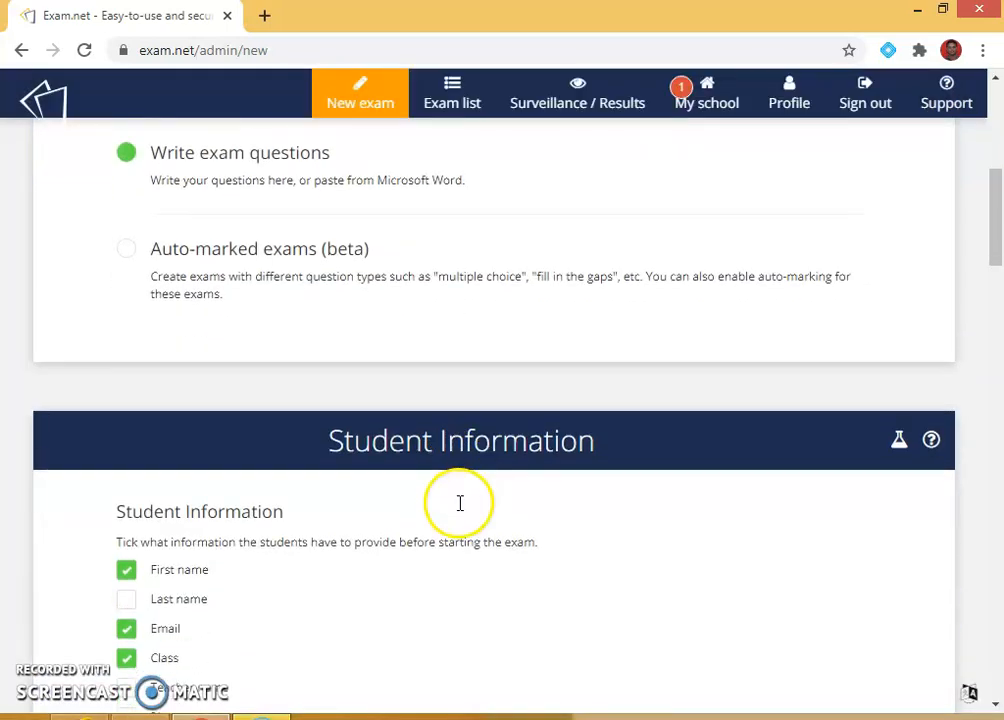
scroll(460, 503, down, 2)
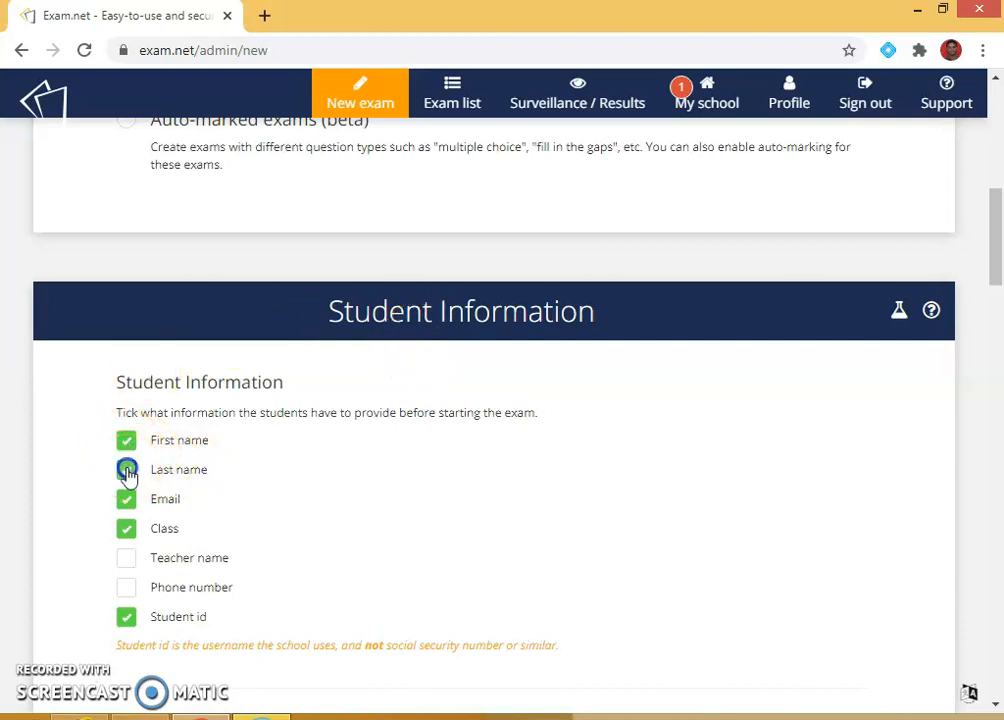
click(127, 558)
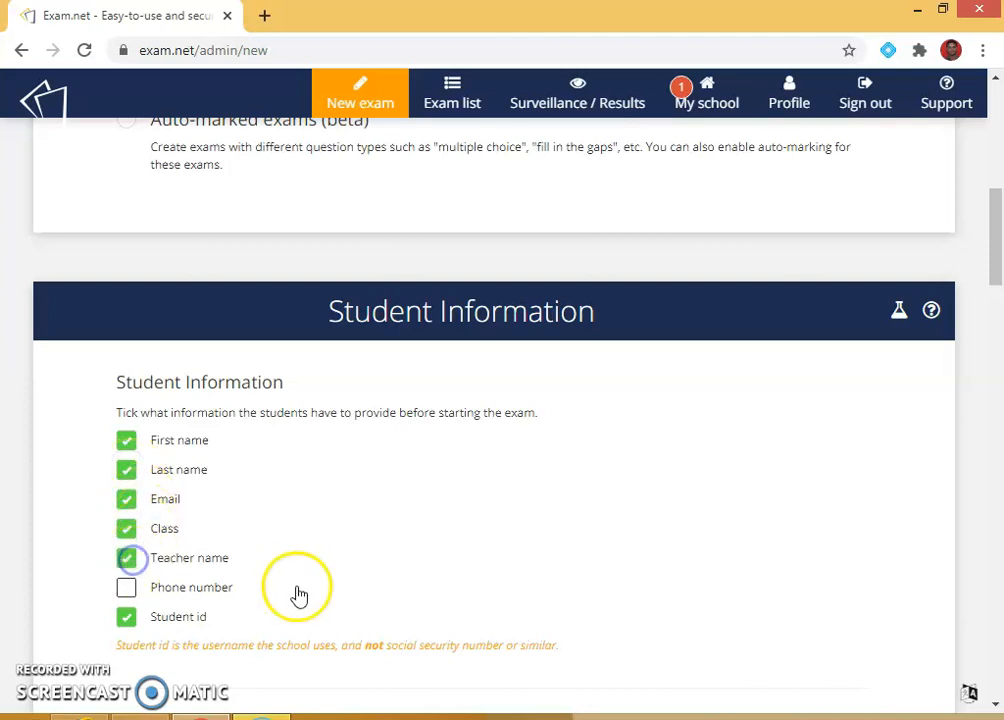
scroll(376, 547, down, 1)
click(127, 488)
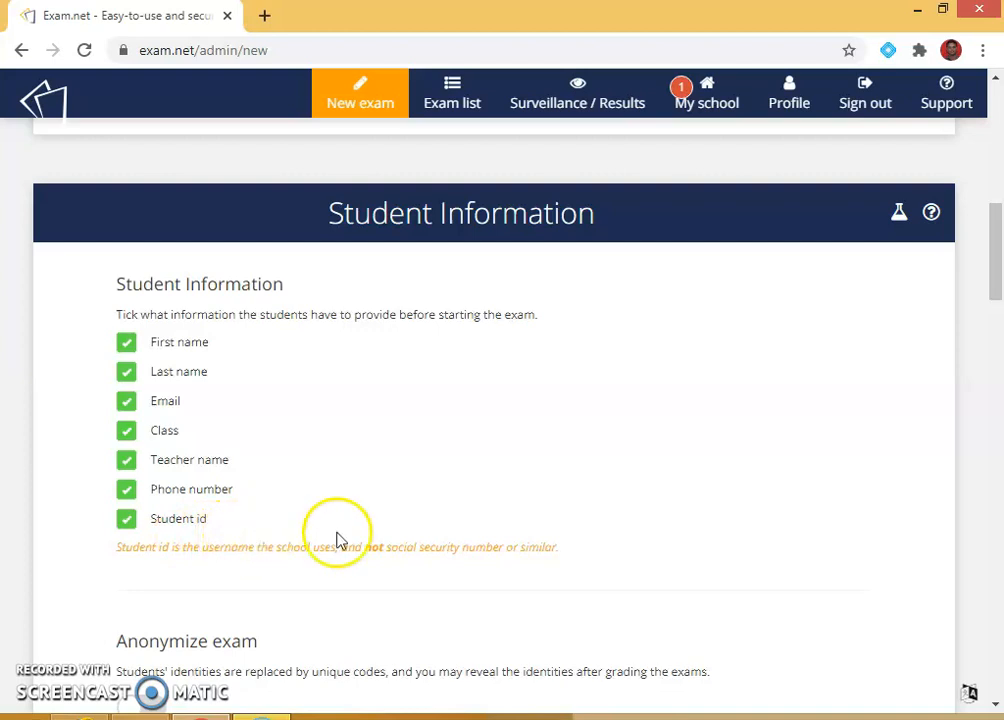
scroll(368, 527, down, 2)
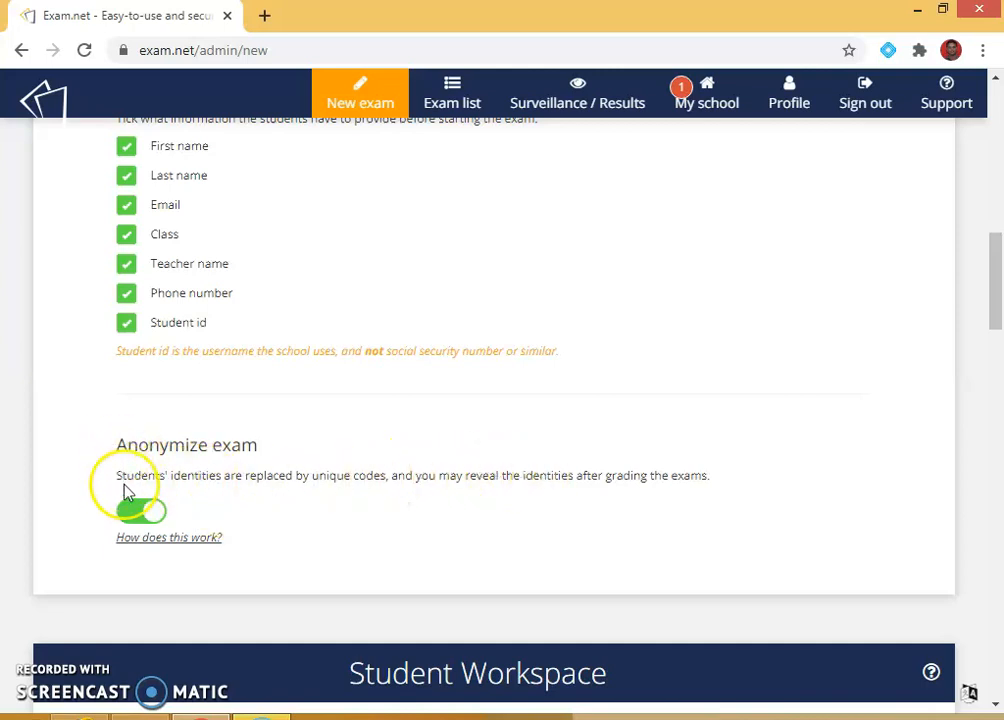
Step: Switch off Anonymize exam, keeping Writing area on and Spell check at No
click(130, 518)
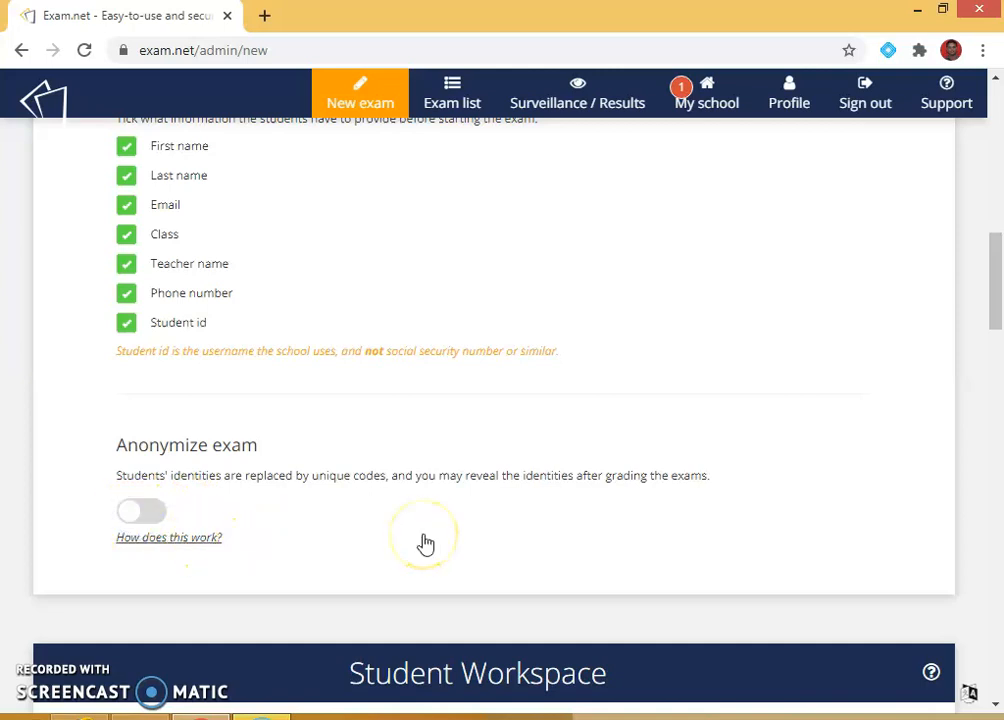
scroll(444, 521, down, 3)
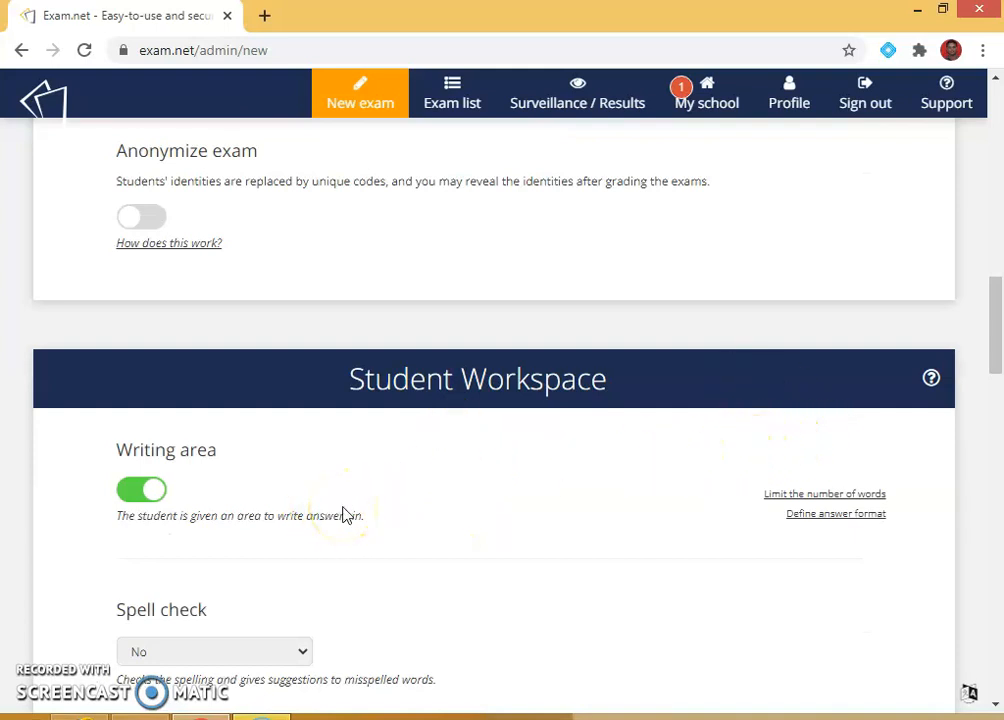
click(136, 494)
click(160, 496)
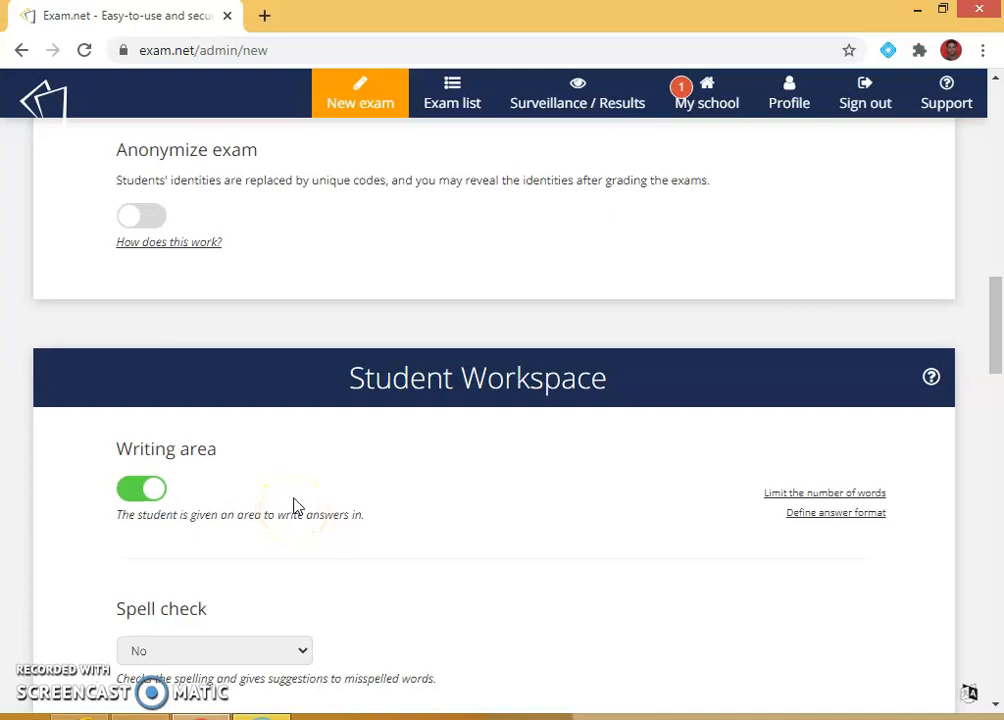
scroll(300, 505, down, 1)
click(300, 554)
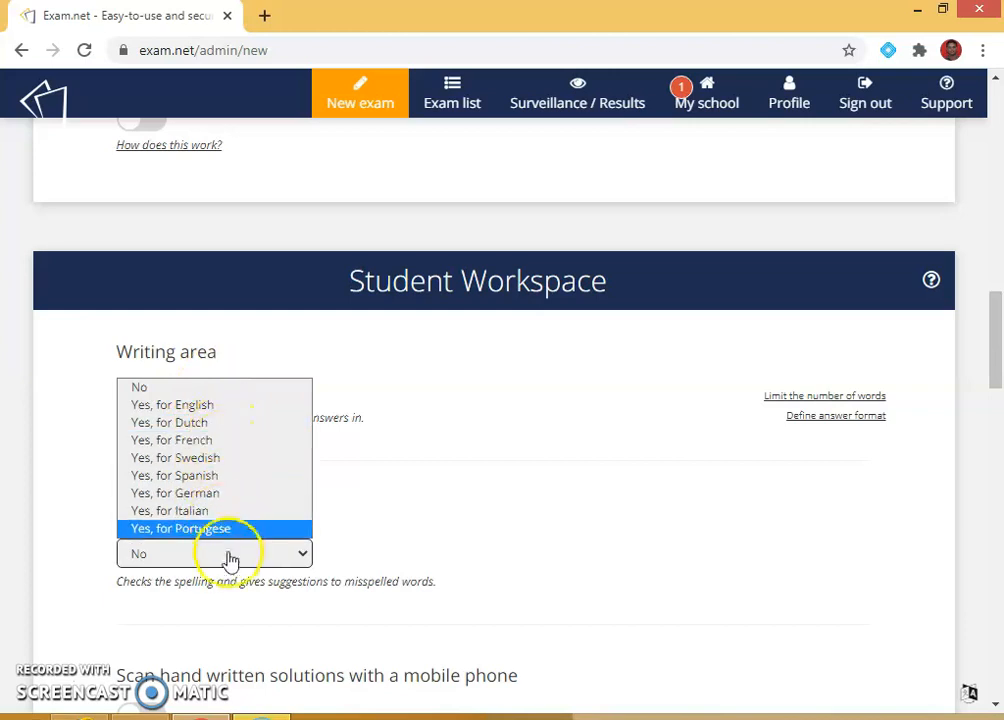
click(528, 532)
scroll(528, 532, down, 3)
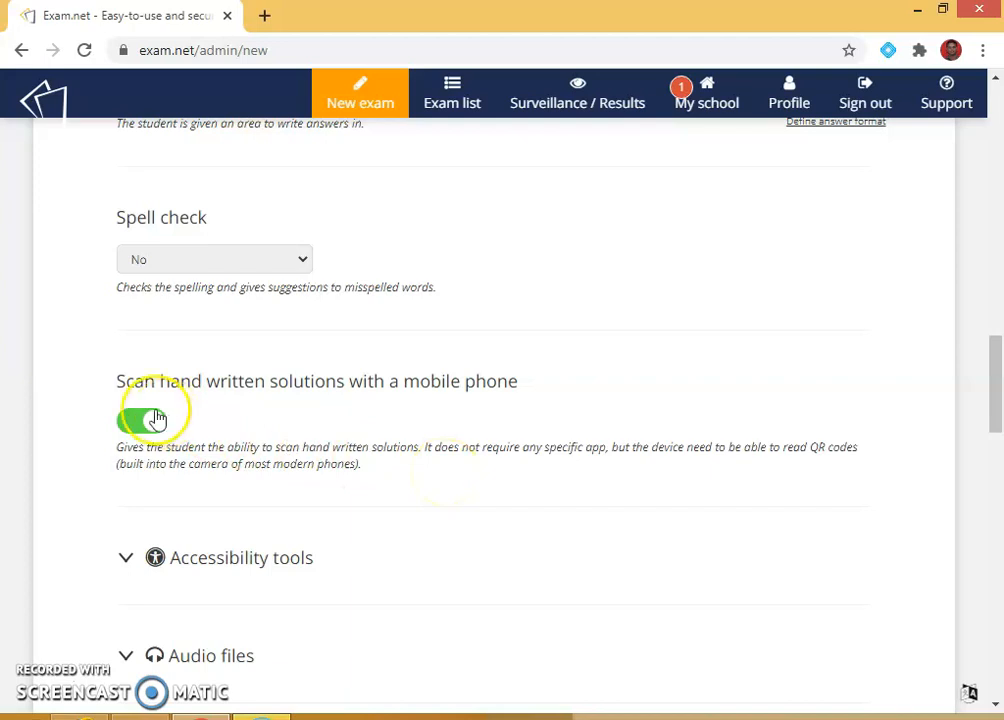
scroll(370, 406, down, 1)
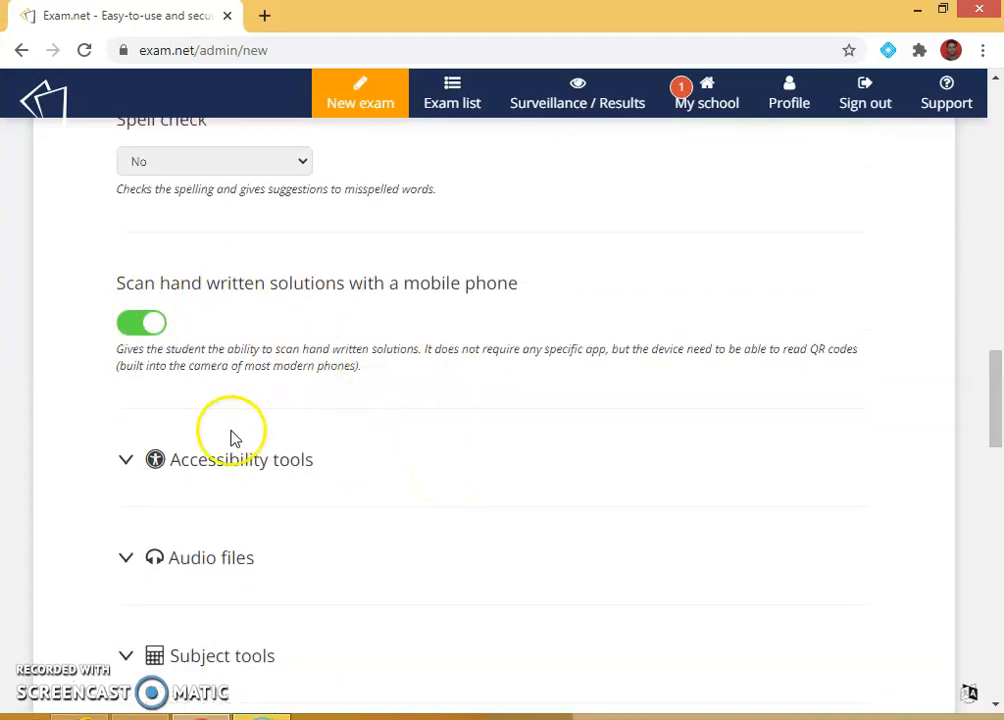
Step: Expand the accessibility and audio file options, and turn off 'Activate audio files for all students'
click(160, 463)
scroll(390, 504, down, 2)
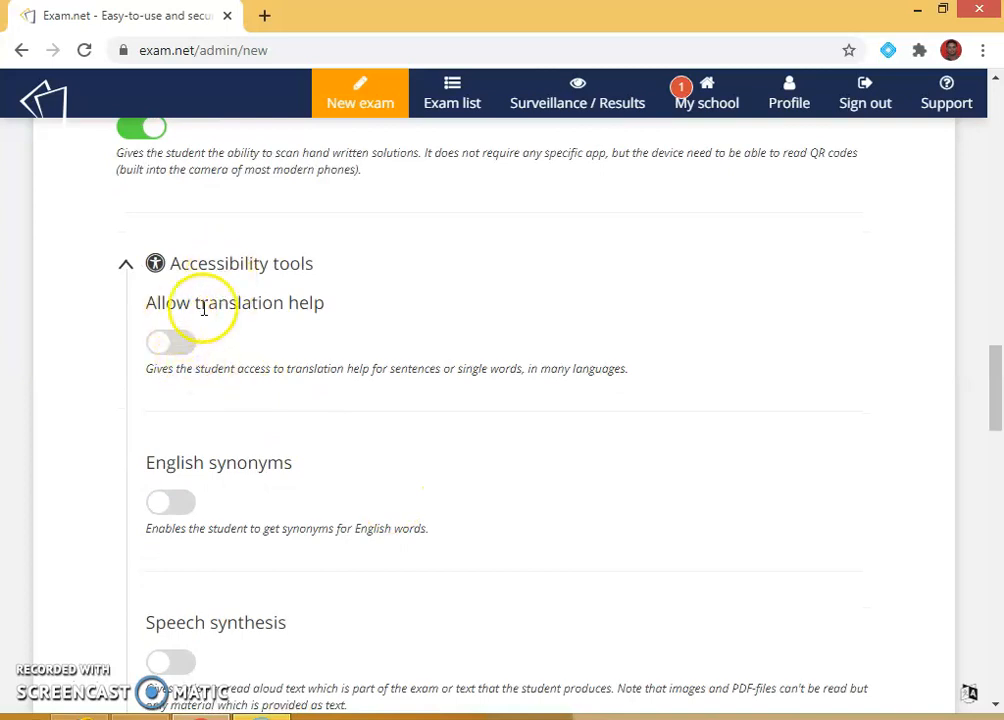
scroll(392, 497, down, 2)
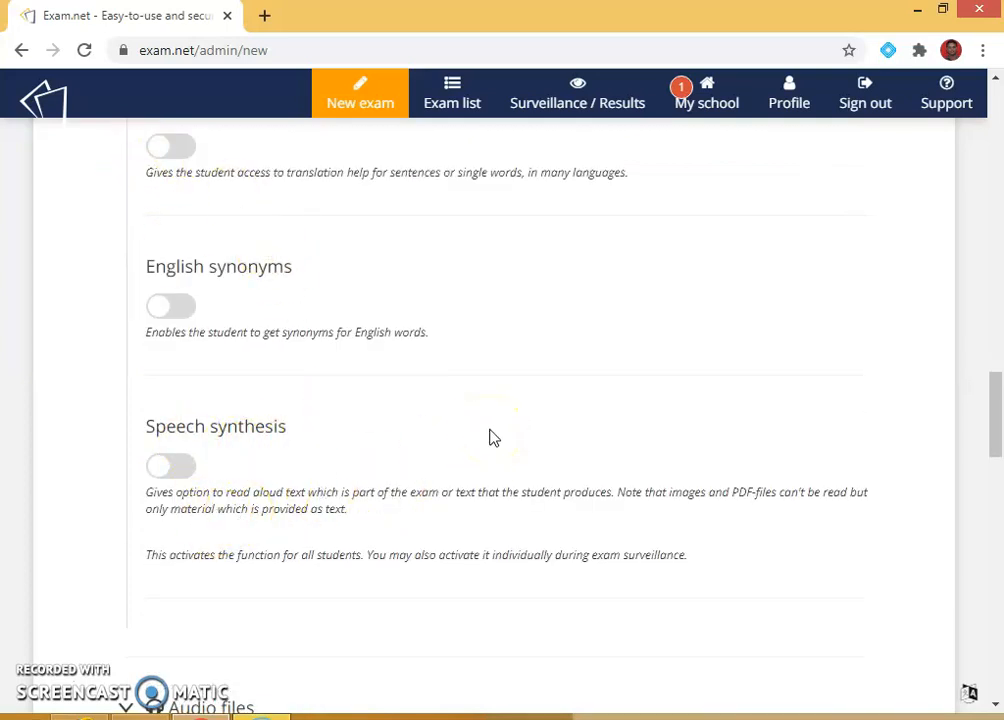
scroll(492, 437, down, 1)
scroll(492, 437, down, 1)
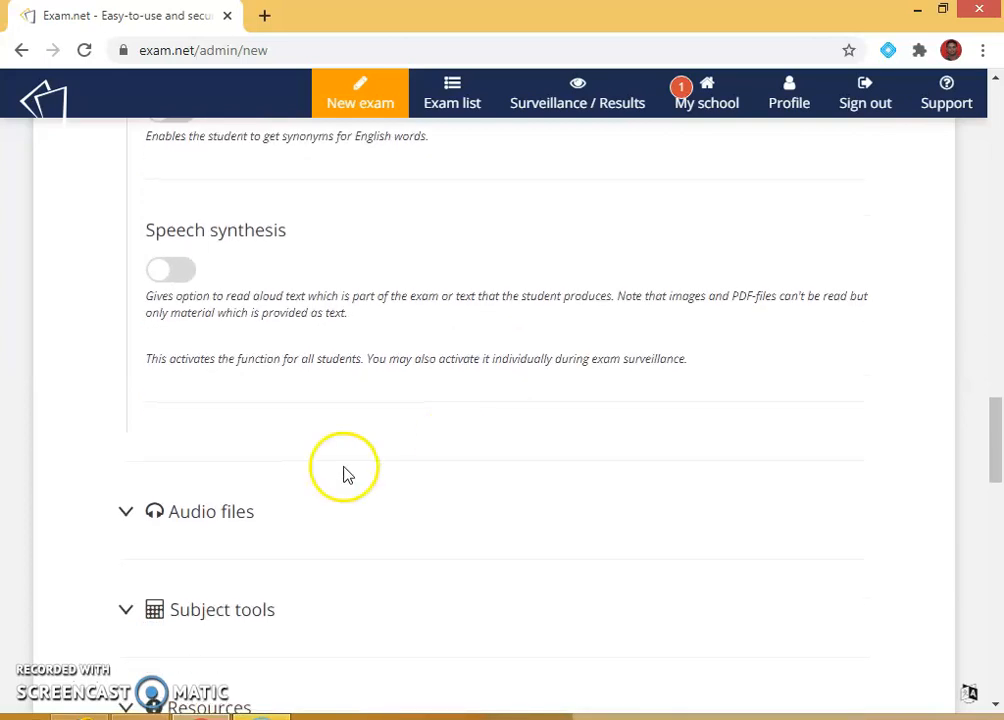
click(174, 512)
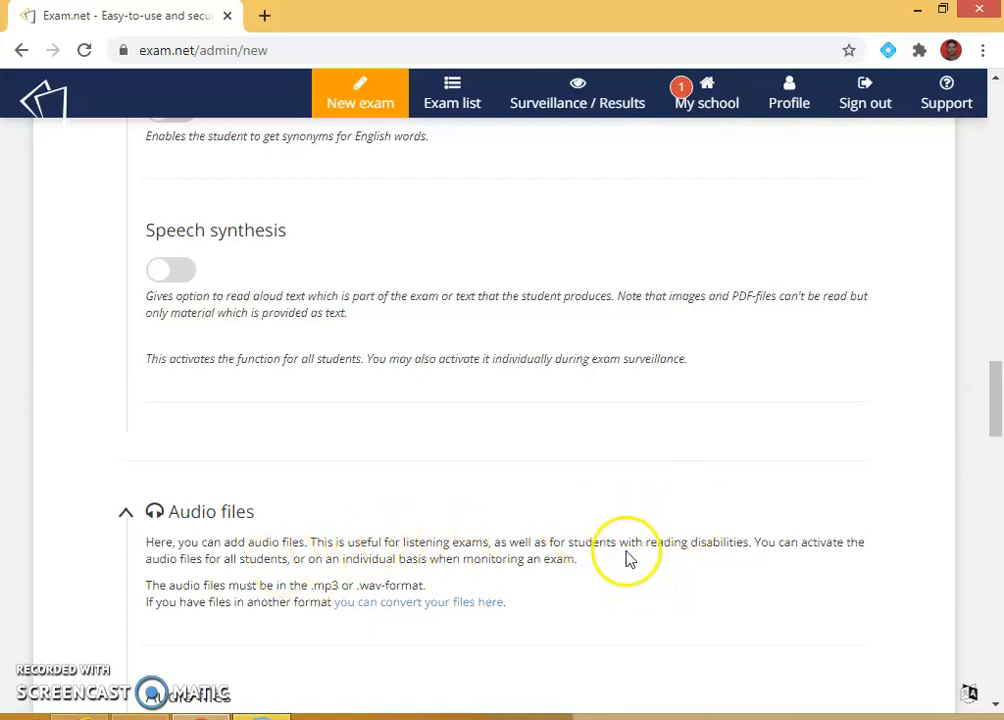
scroll(439, 561, down, 1)
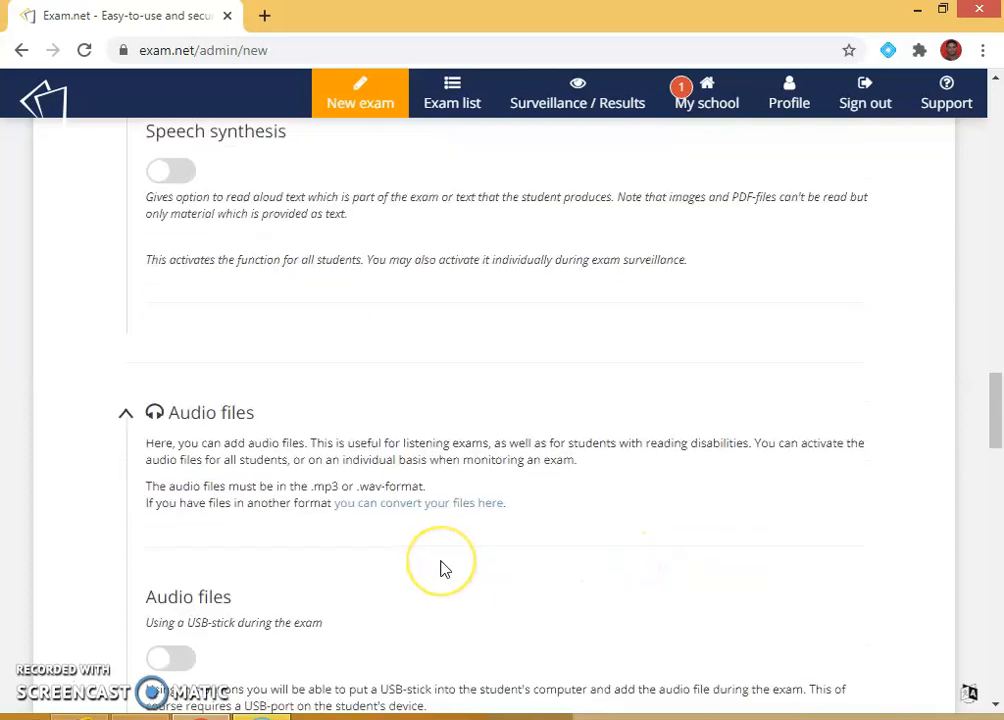
scroll(445, 569, down, 1)
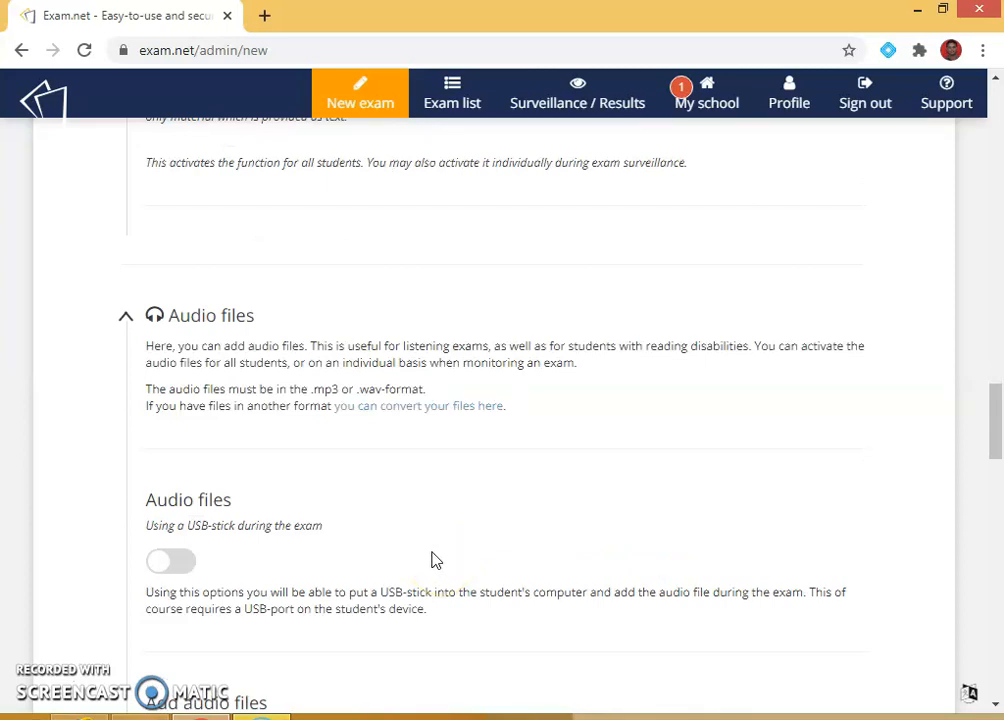
scroll(325, 502, down, 4)
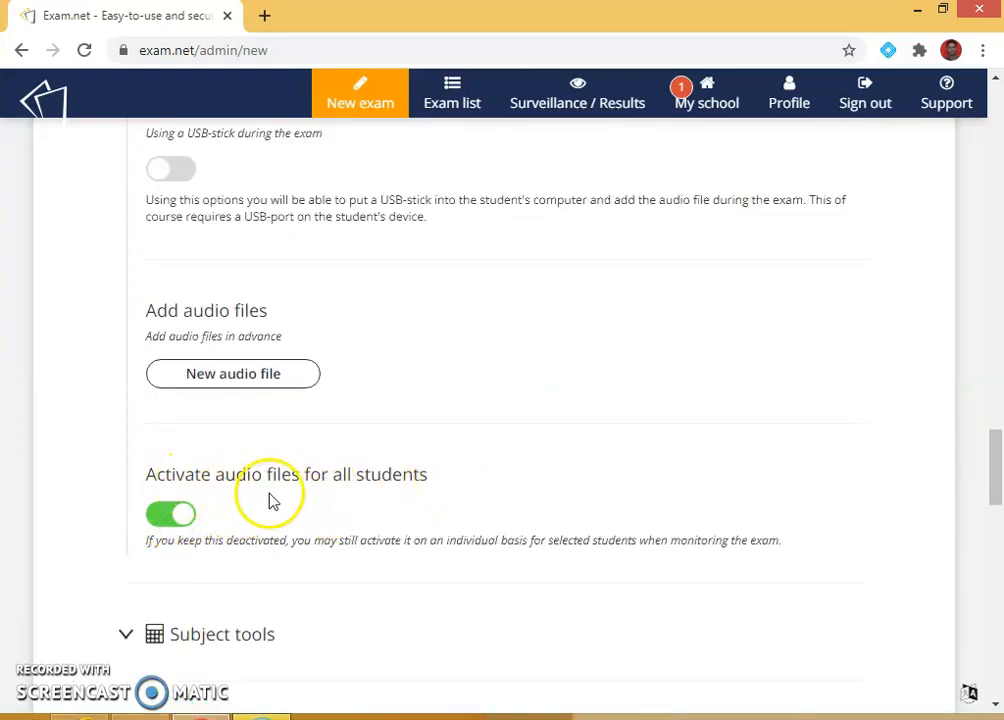
click(167, 519)
scroll(493, 529, down, 2)
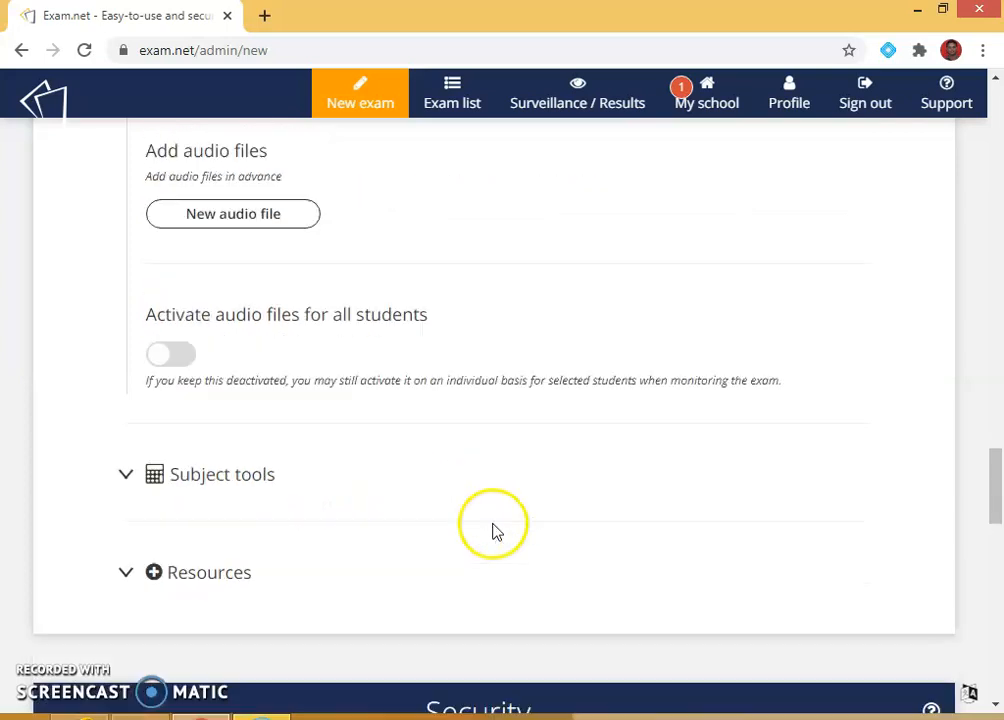
Step: Turn on the Drawing tool and Calculator under Subject tools
click(199, 451)
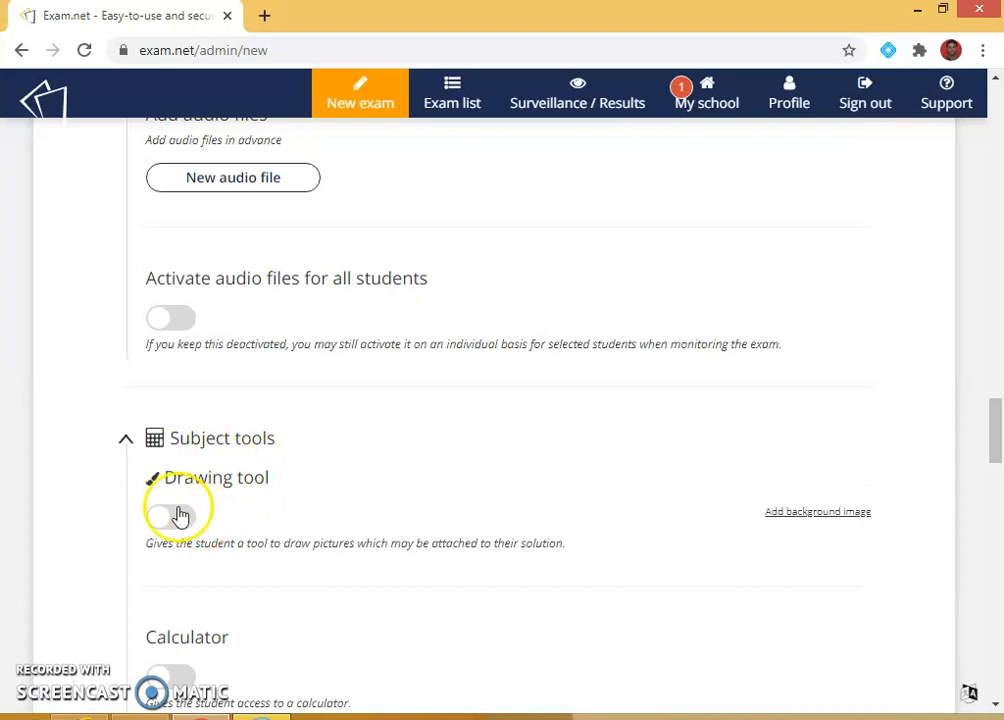
click(180, 518)
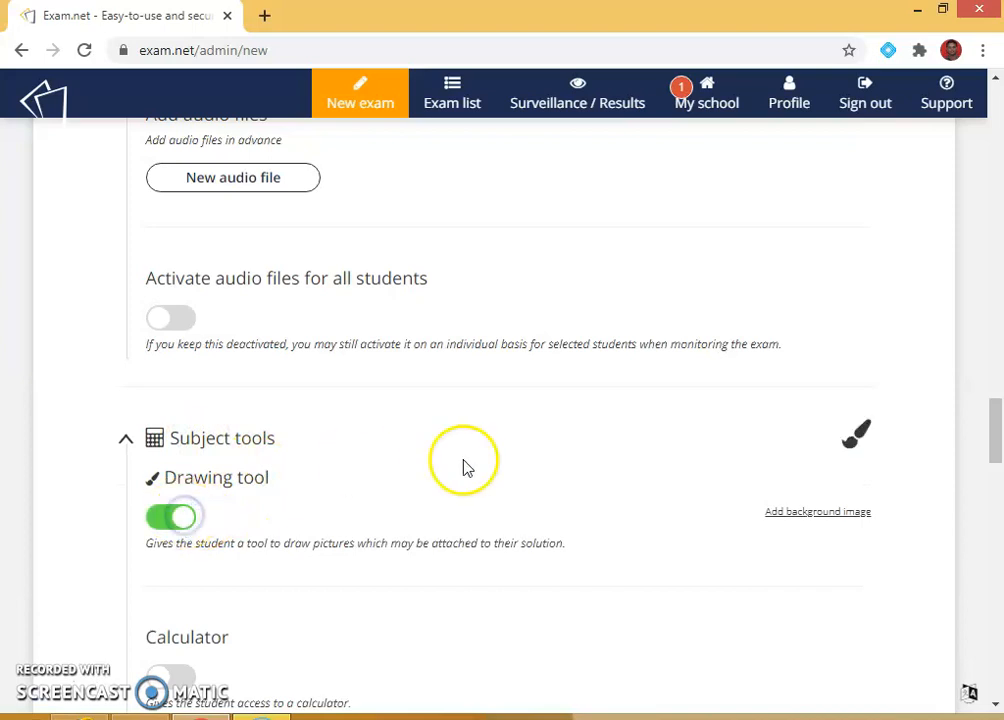
scroll(410, 498, down, 2)
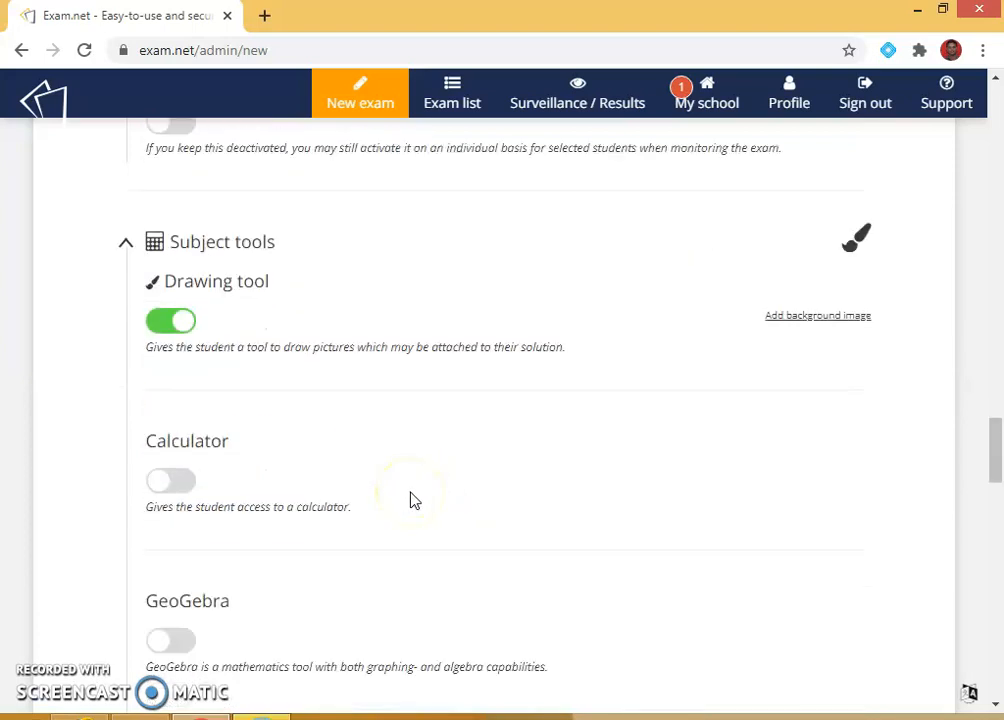
click(183, 489)
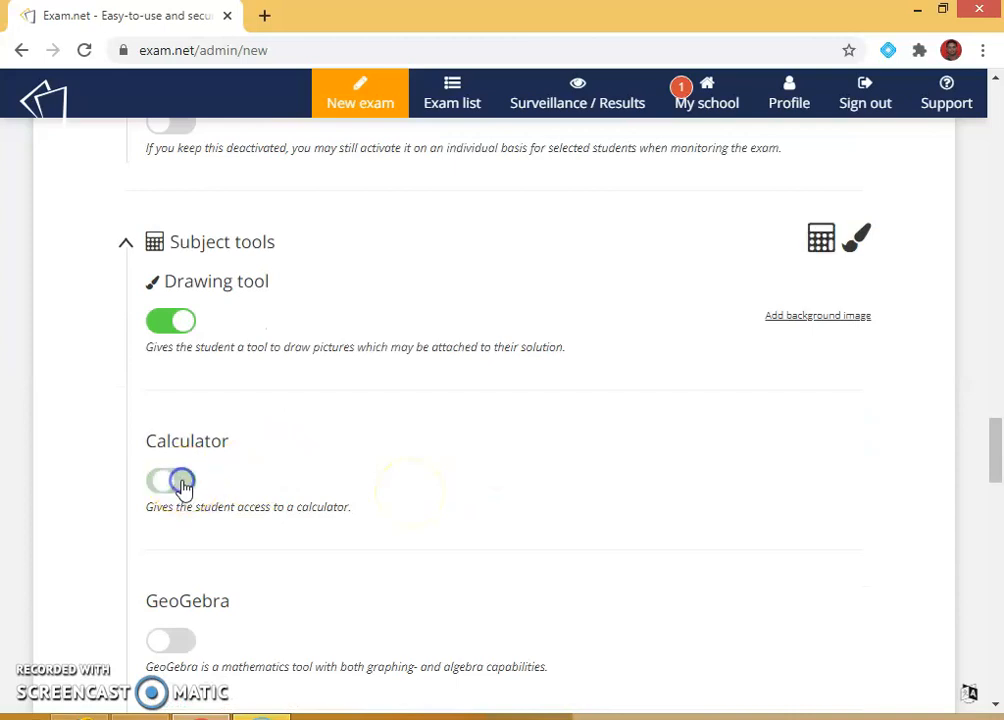
scroll(410, 488, down, 1)
scroll(410, 488, down, 1)
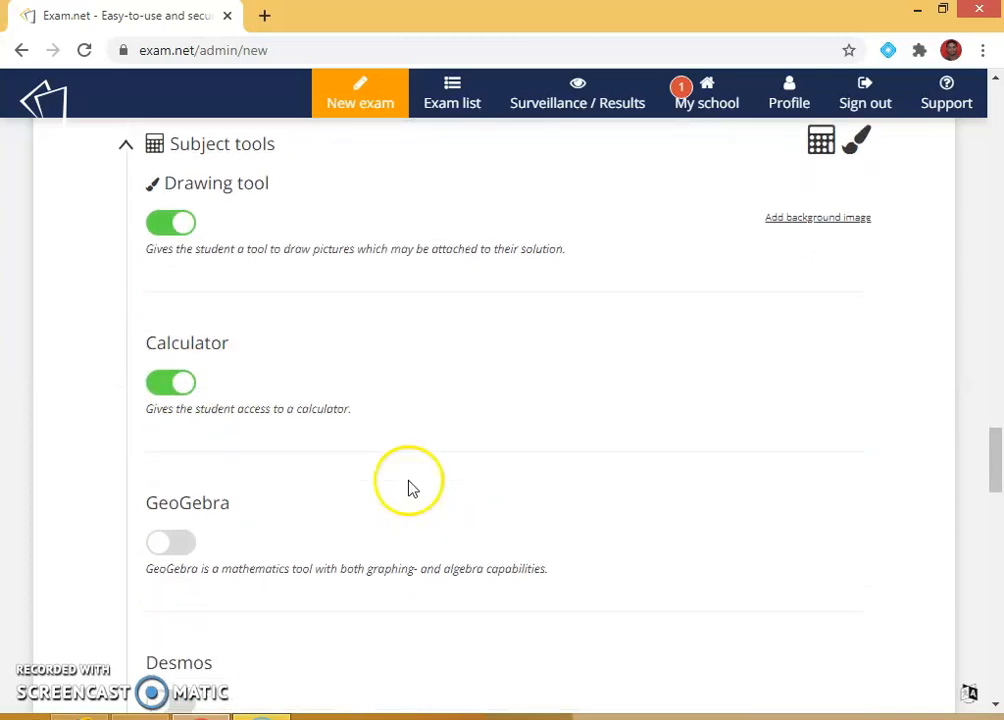
Step: Leave GeoGebra and Desmos off and Mathematics formulas at None
click(183, 546)
click(163, 553)
scroll(350, 518, down, 4)
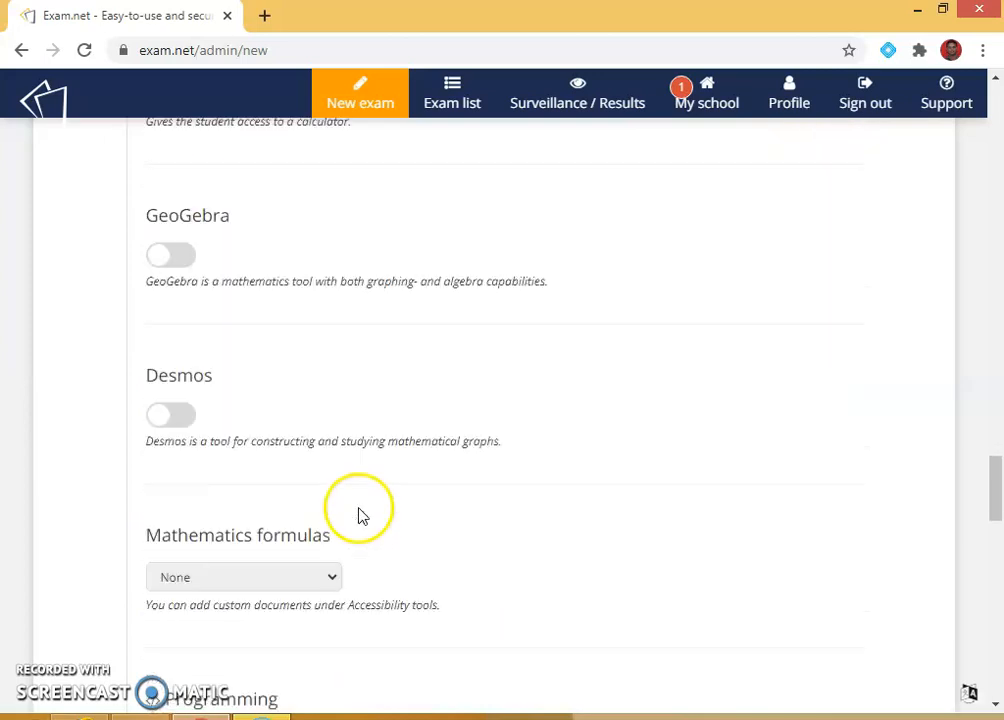
click(172, 408)
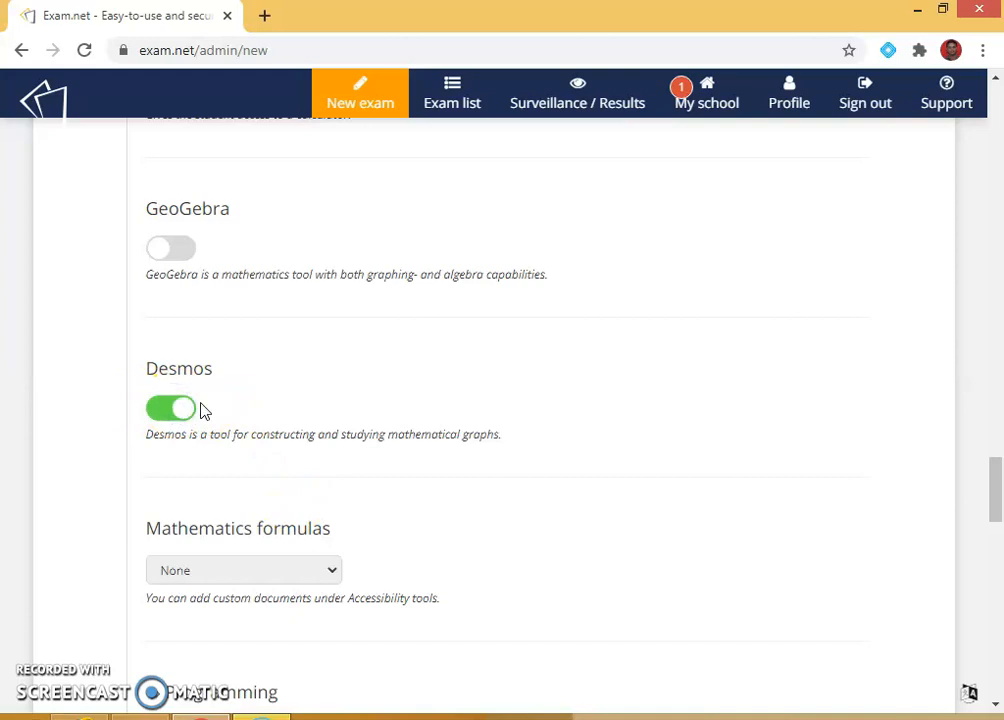
click(168, 409)
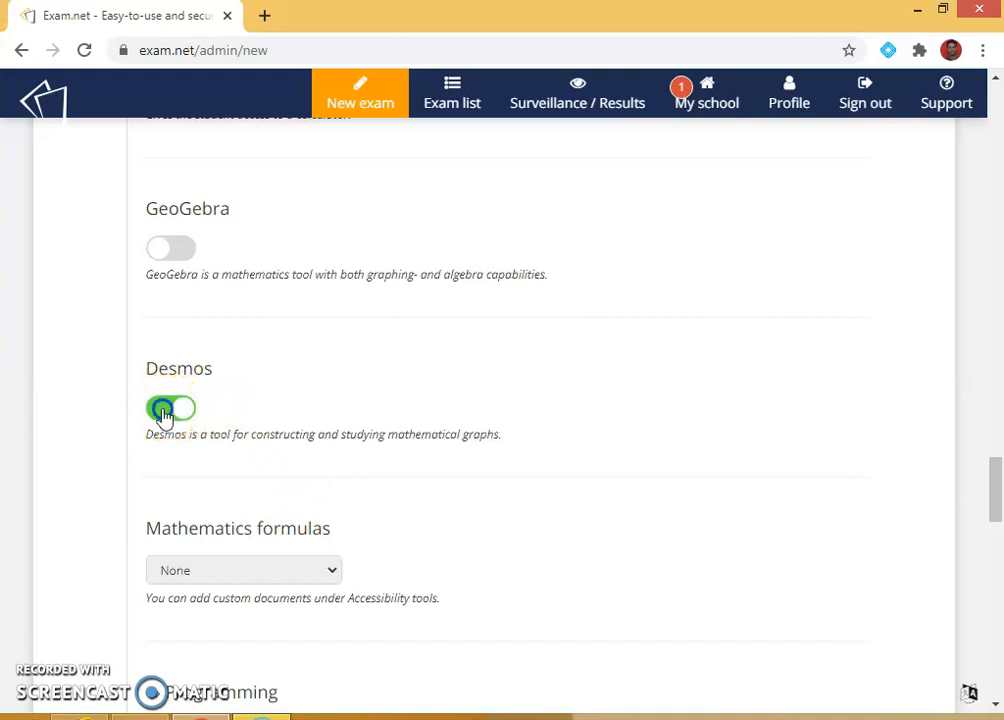
click(335, 572)
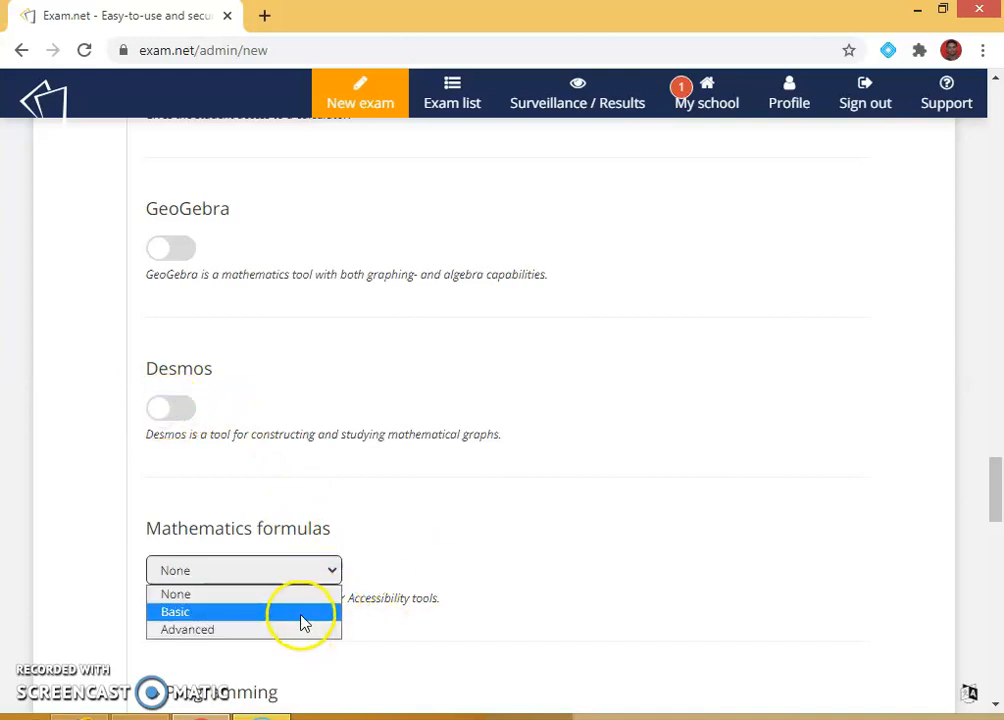
click(577, 545)
scroll(577, 545, down, 4)
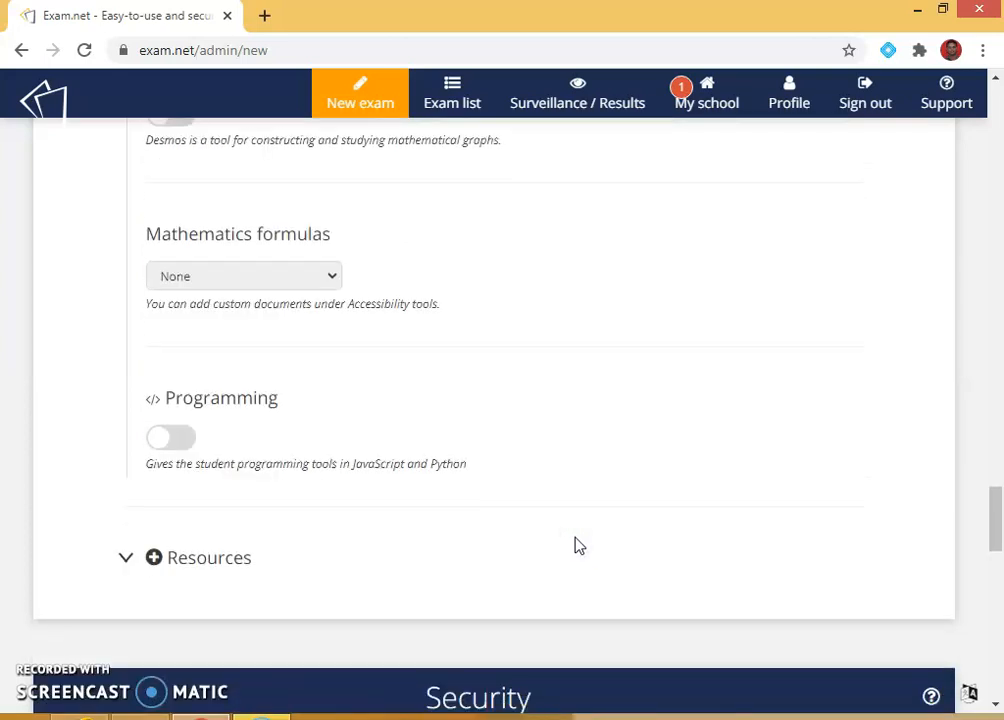
scroll(576, 545, down, 2)
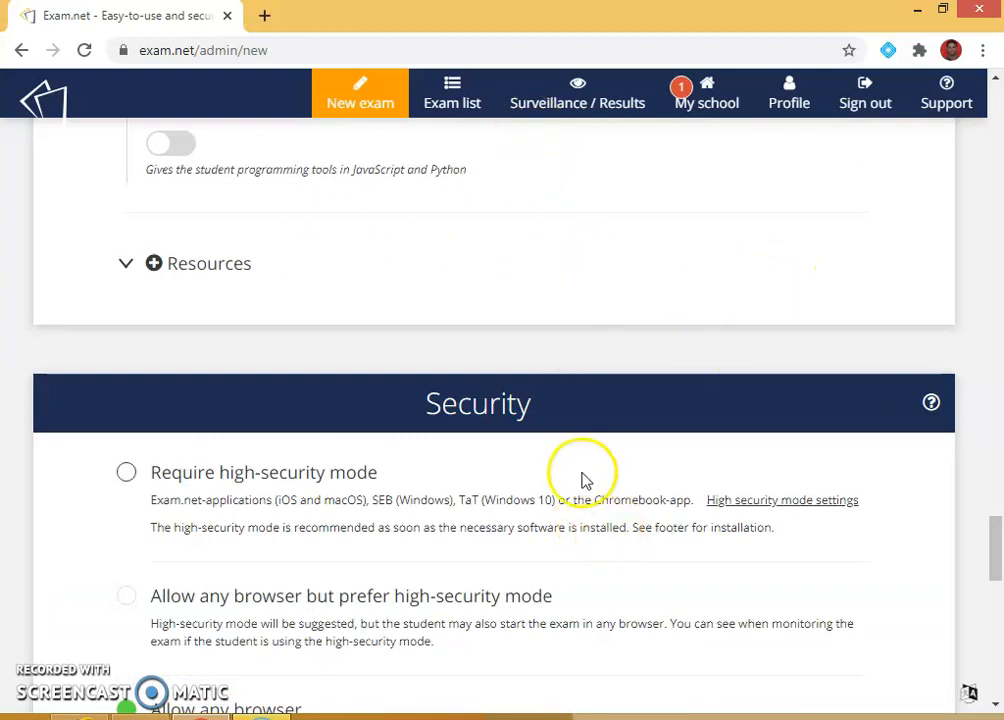
scroll(580, 477, down, 2)
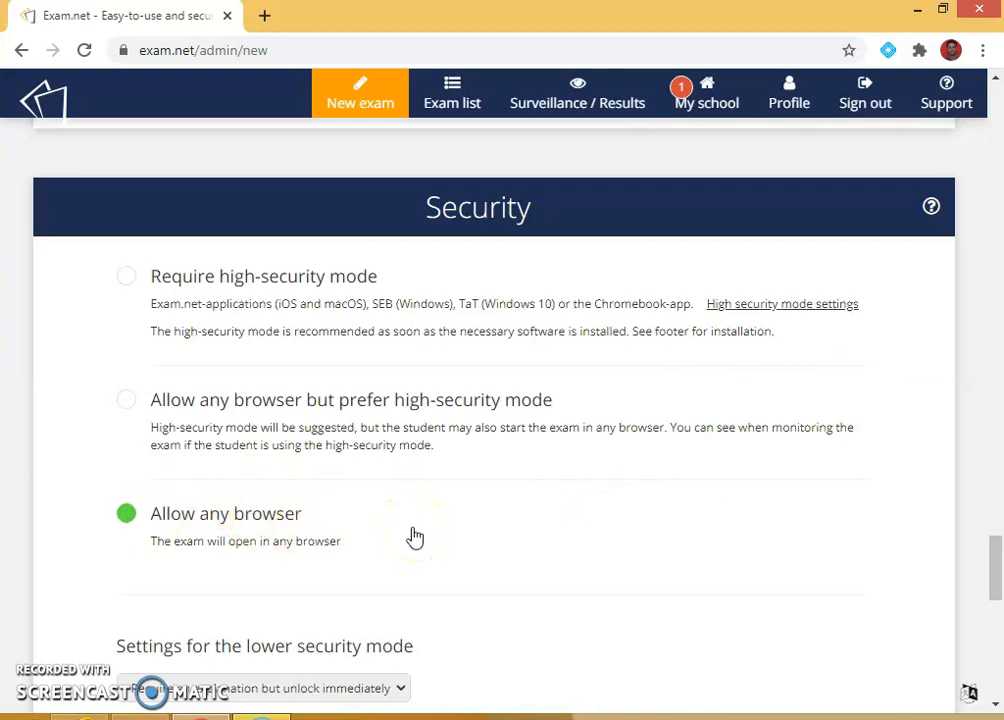
scroll(413, 538, down, 1)
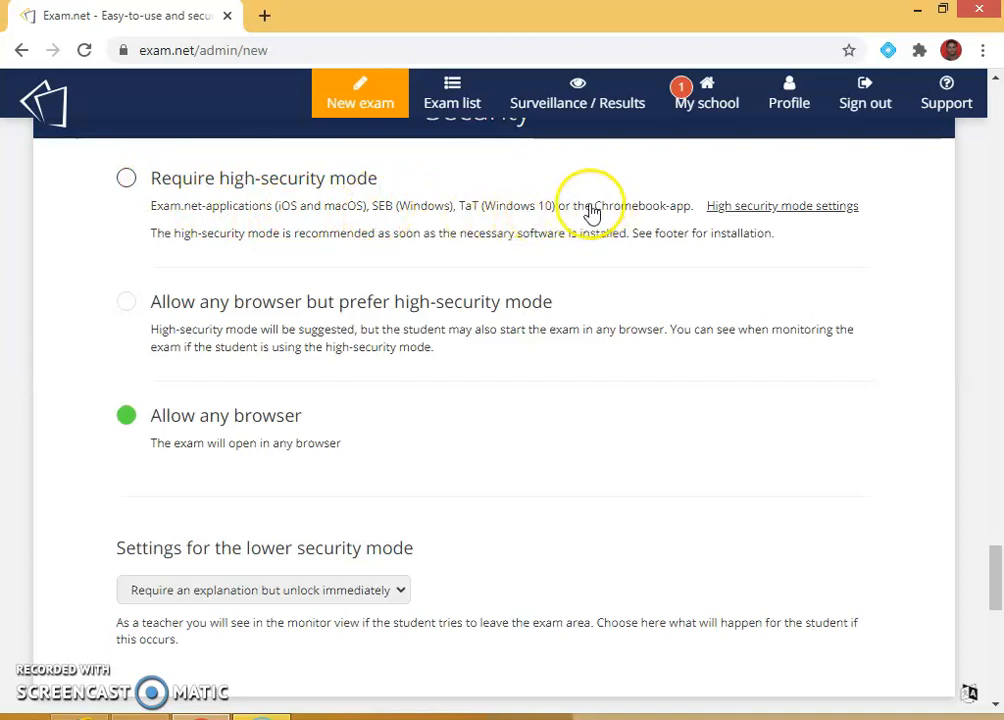
click(136, 186)
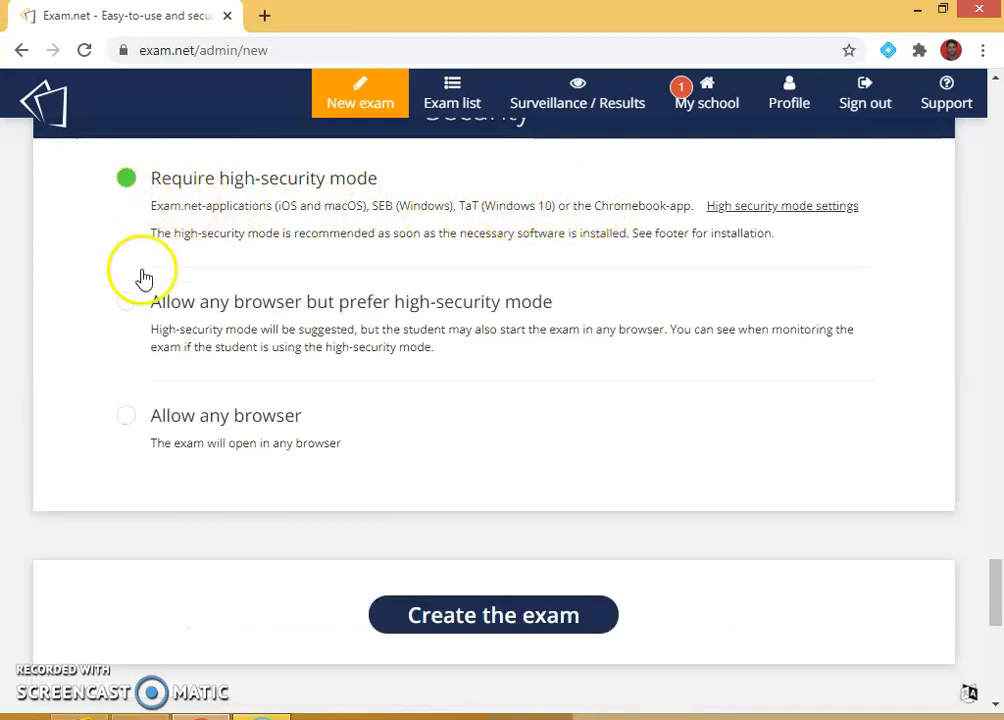
click(127, 303)
click(124, 414)
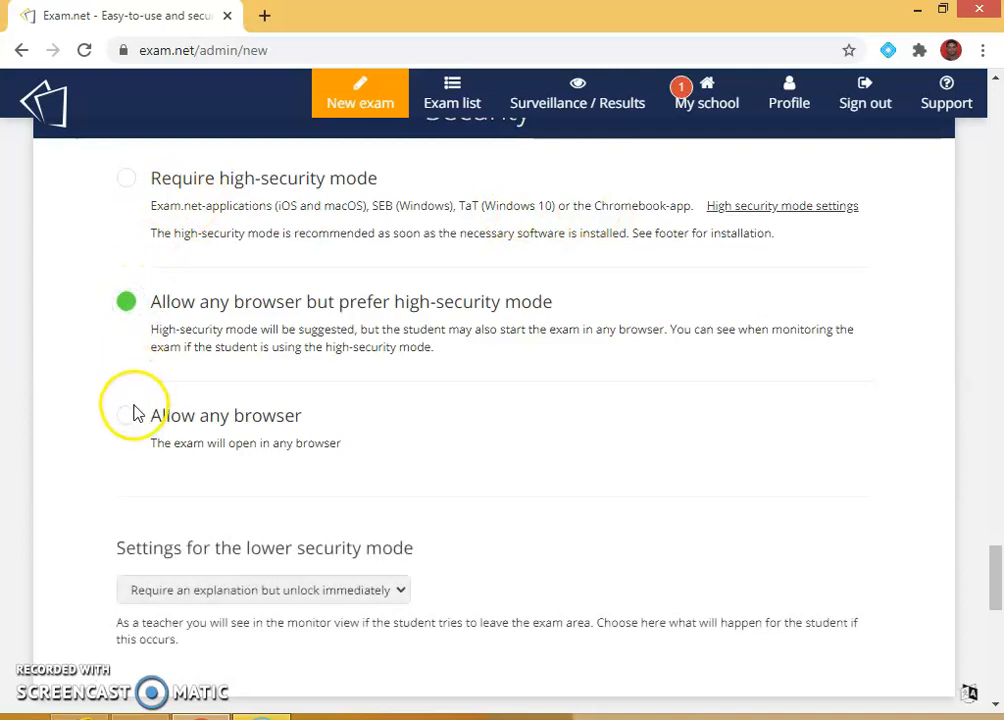
scroll(464, 448, down, 2)
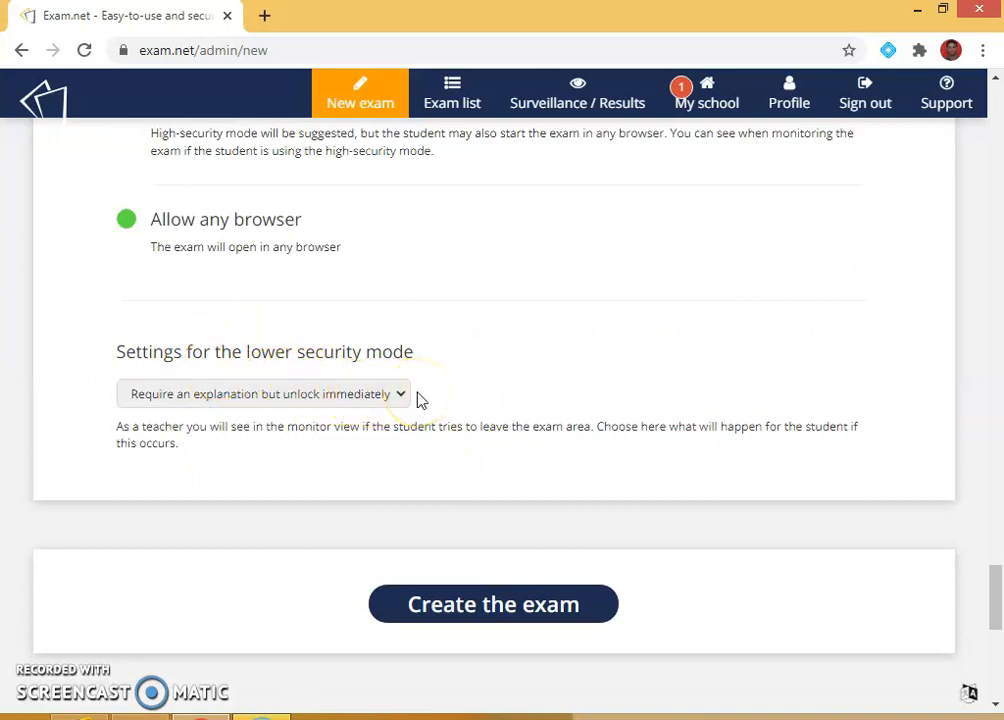
click(300, 400)
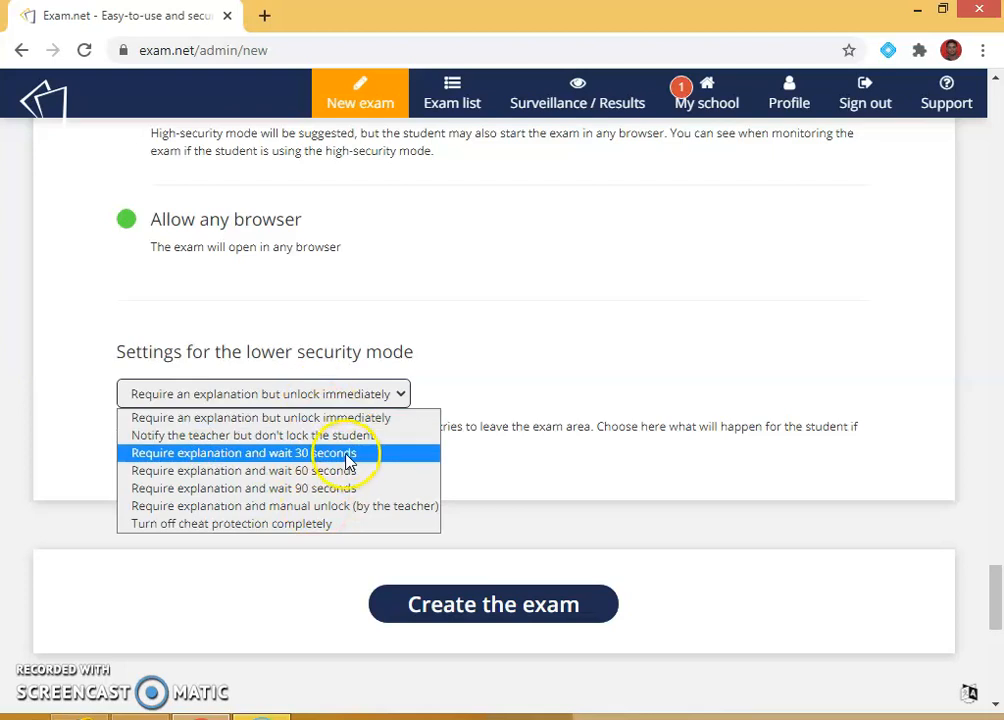
click(320, 418)
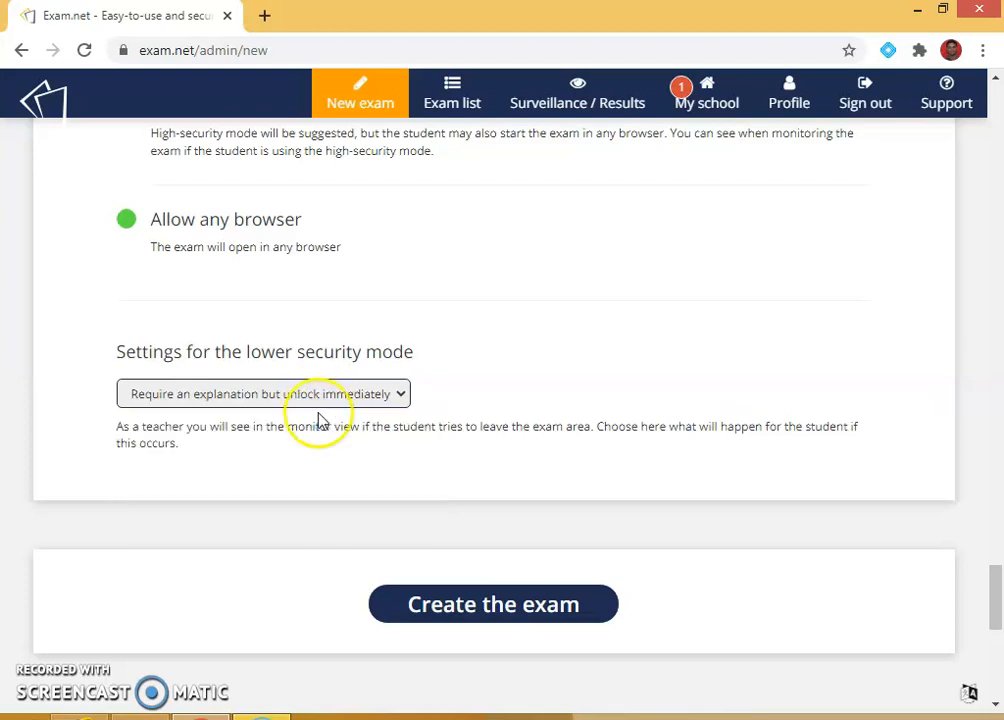
click(318, 400)
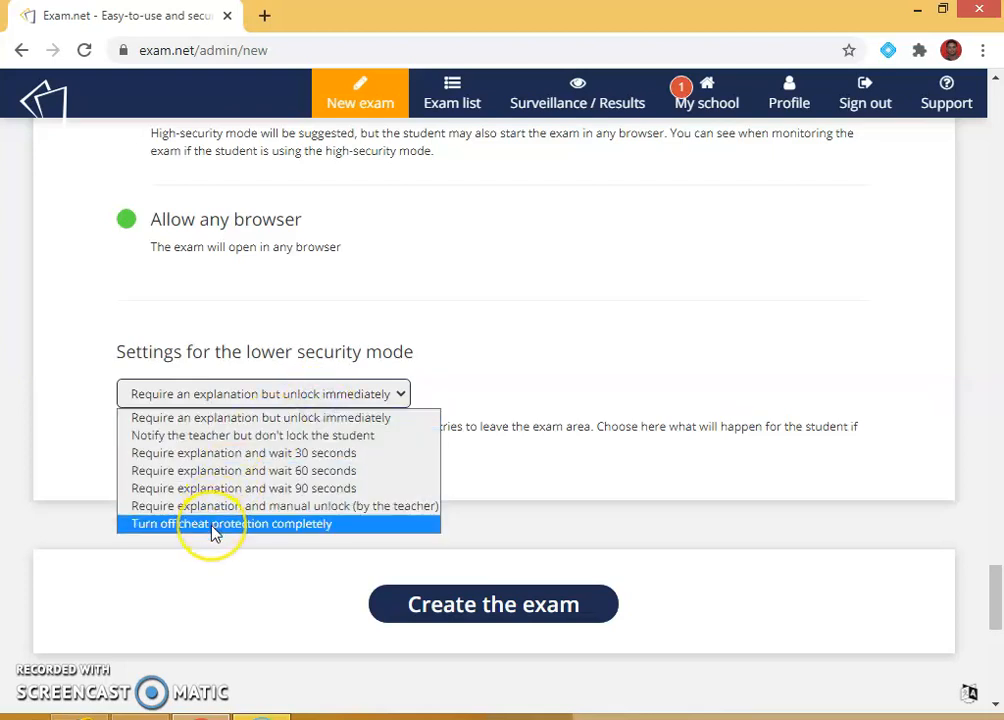
click(293, 422)
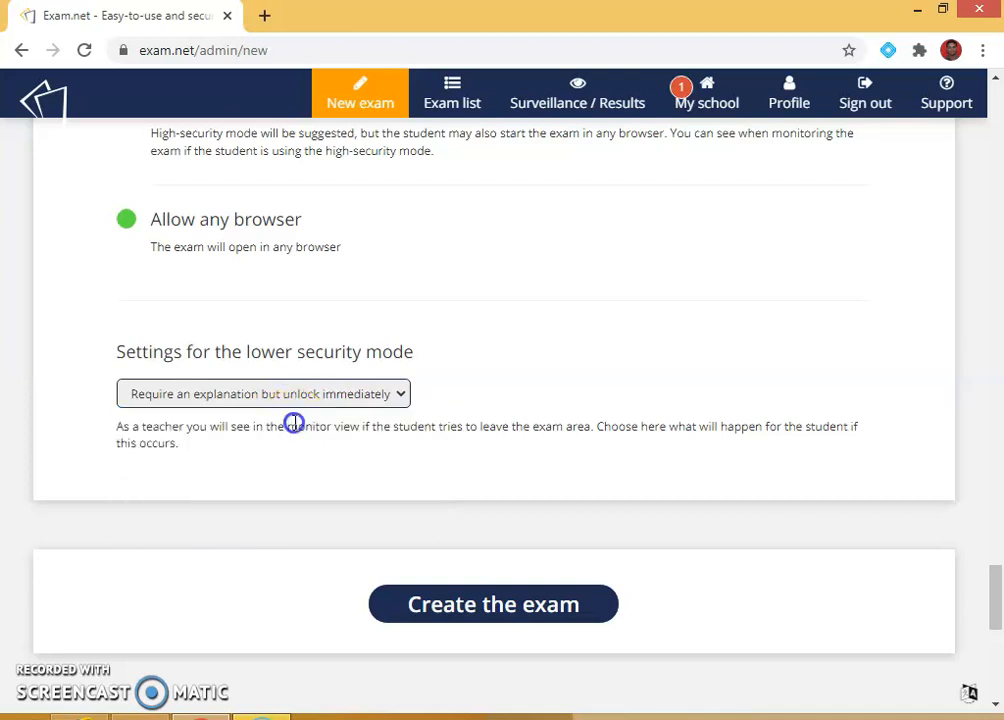
Step: Create the HISTORY exam and open its student preview from the exam list
click(497, 606)
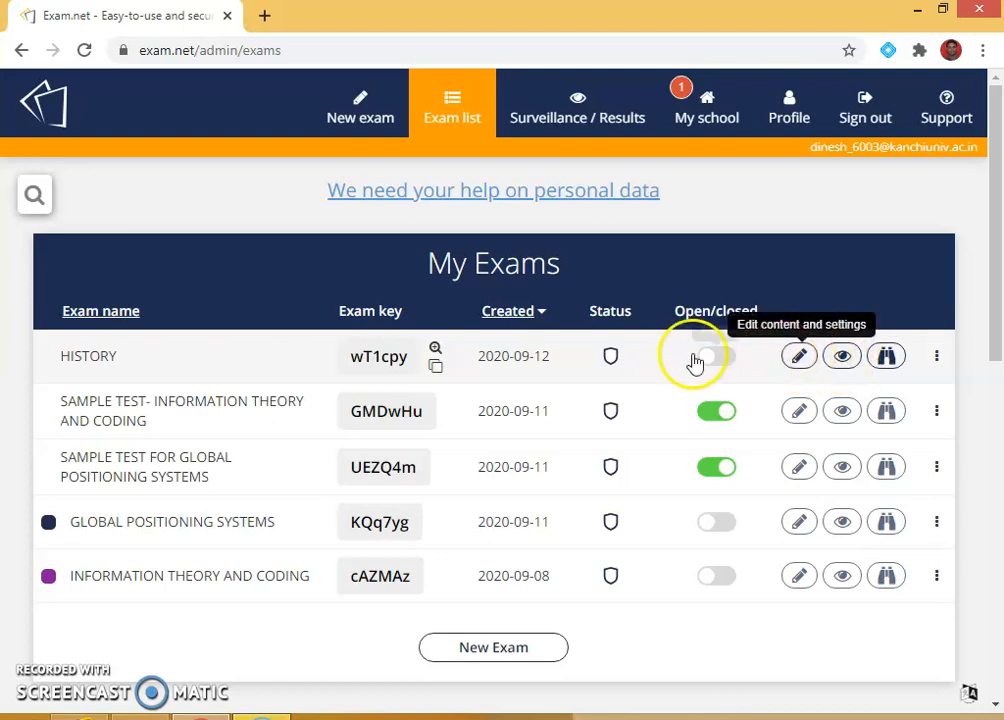
click(377, 359)
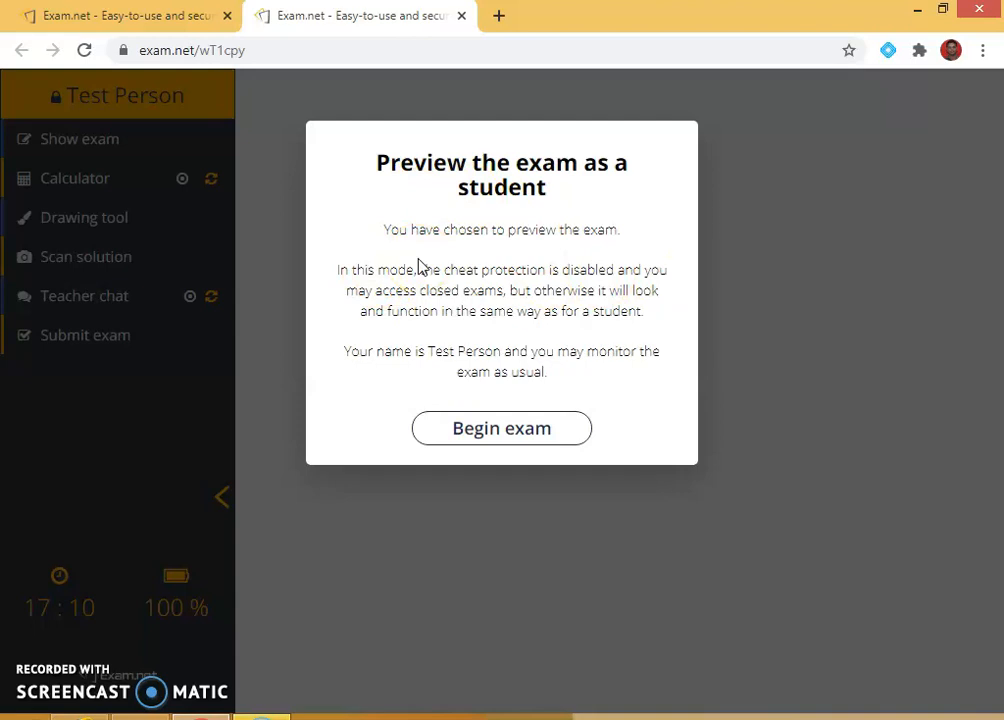
Step: Start the previewed exam and enlarge the answer editor pane to fill most of the view
click(521, 440)
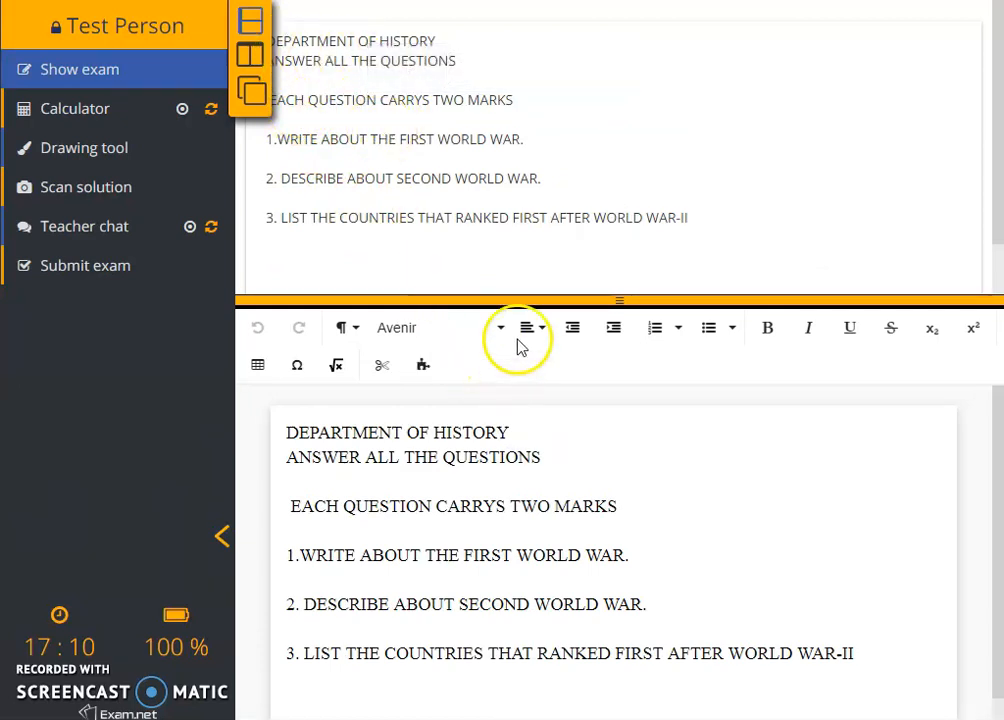
drag(630, 300, 635, 565)
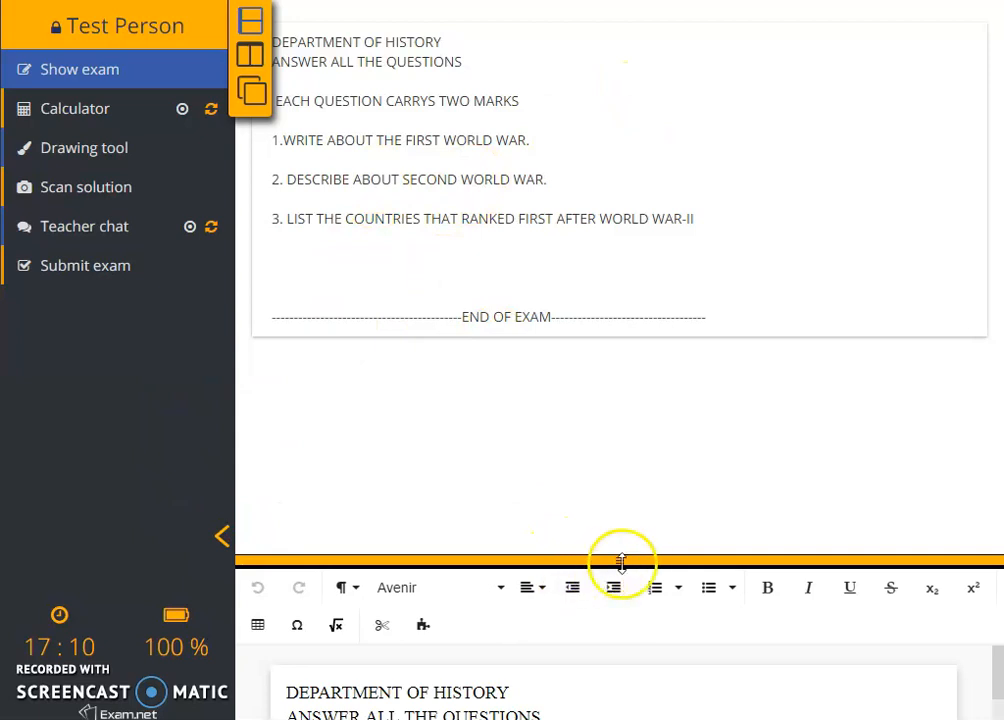
drag(378, 140, 594, 205)
click(497, 197)
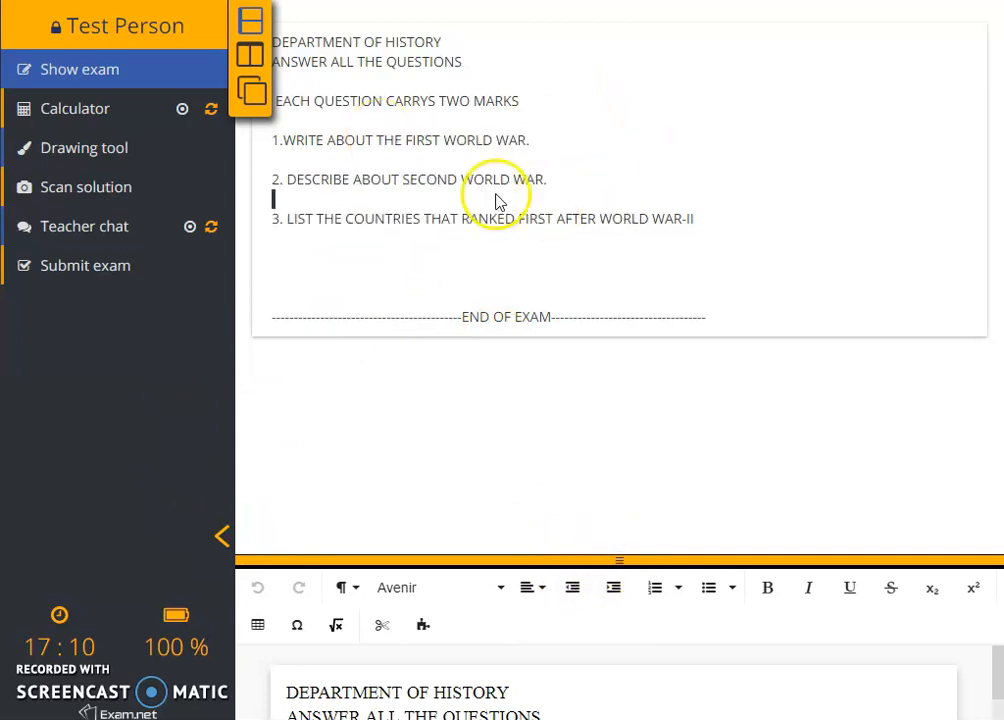
drag(623, 559, 579, 55)
click(637, 262)
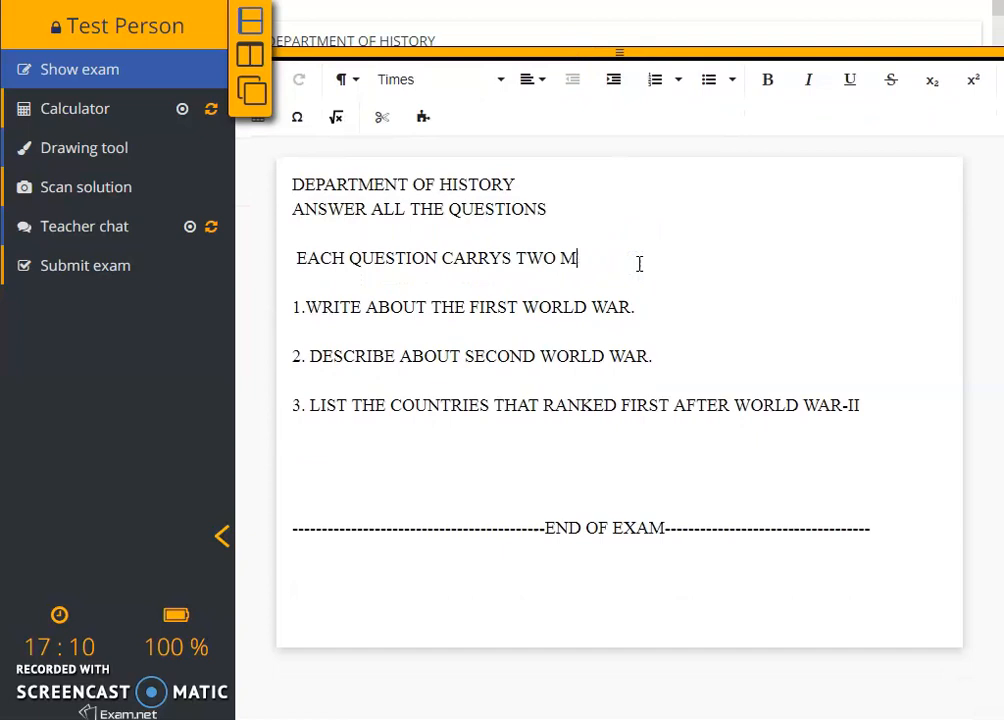
Step: Add an ANSWER line under each of questions 1–3 and delete the extra blank lines above question 1
key(Return)
key(Return)
key(Return)
click(641, 385)
key(Return)
key(Return)
click(478, 433)
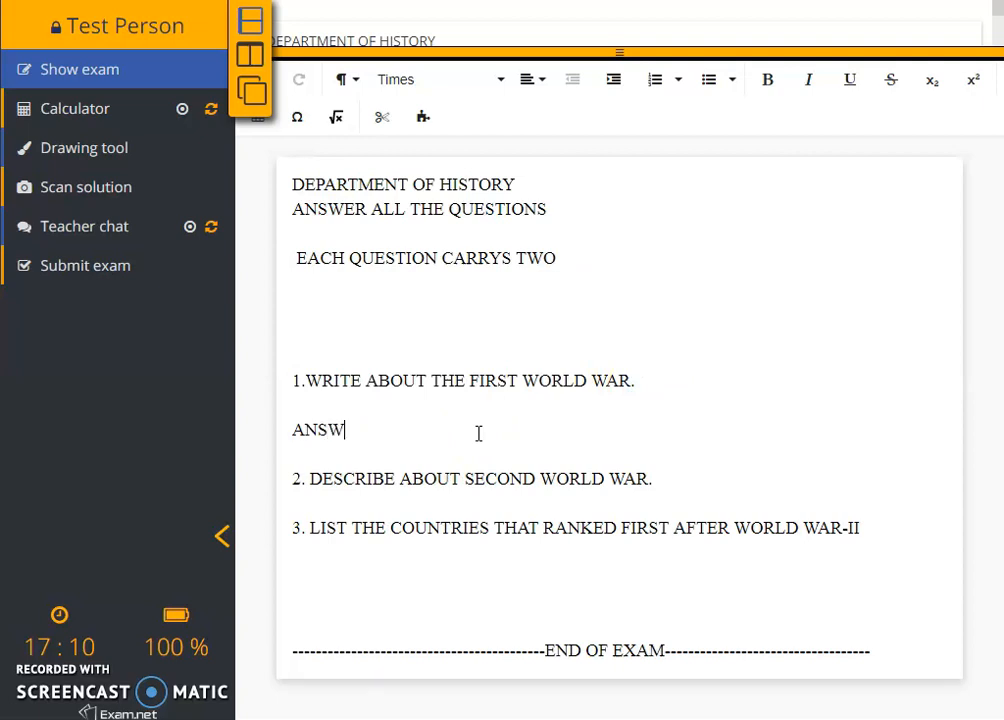
click(452, 421)
click(792, 485)
key(Return)
click(727, 506)
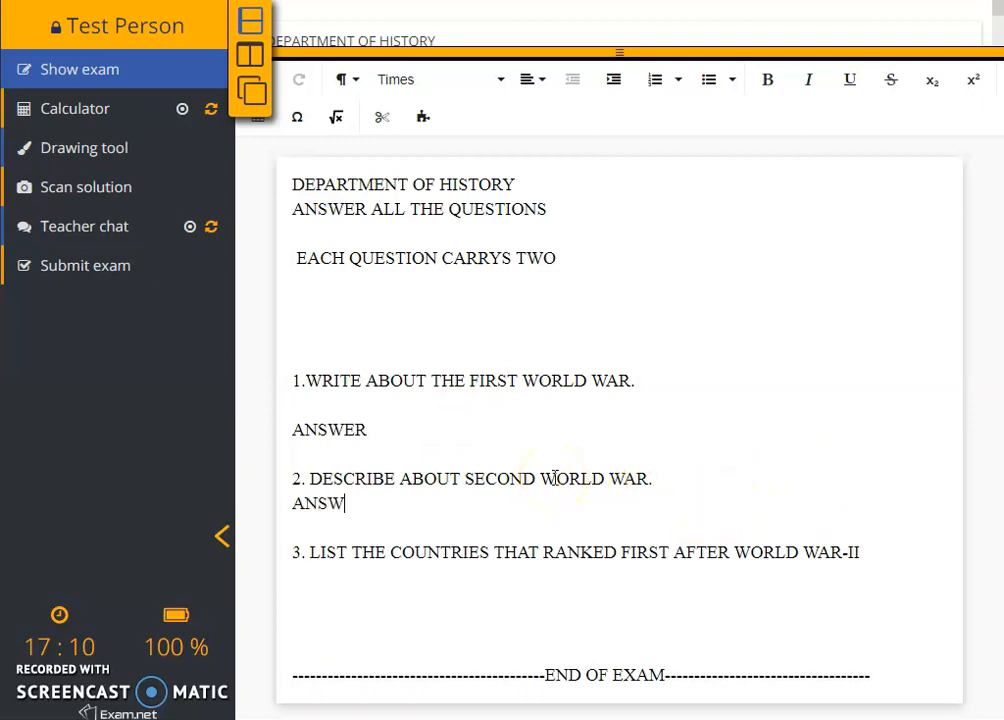
click(908, 540)
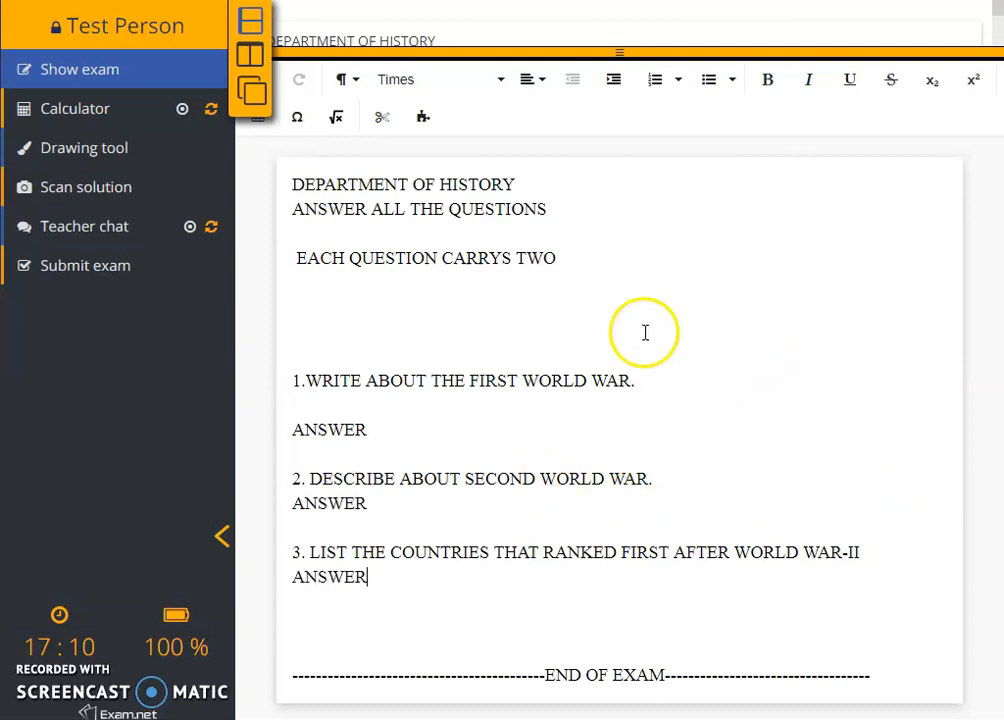
click(294, 329)
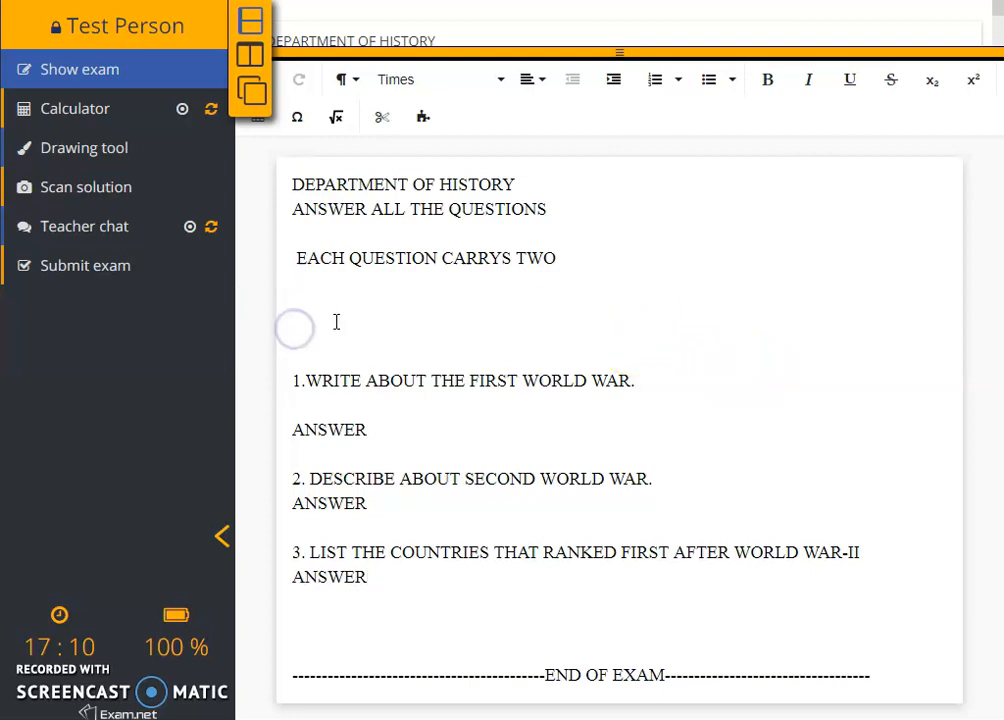
key(Delete)
key(Delete)
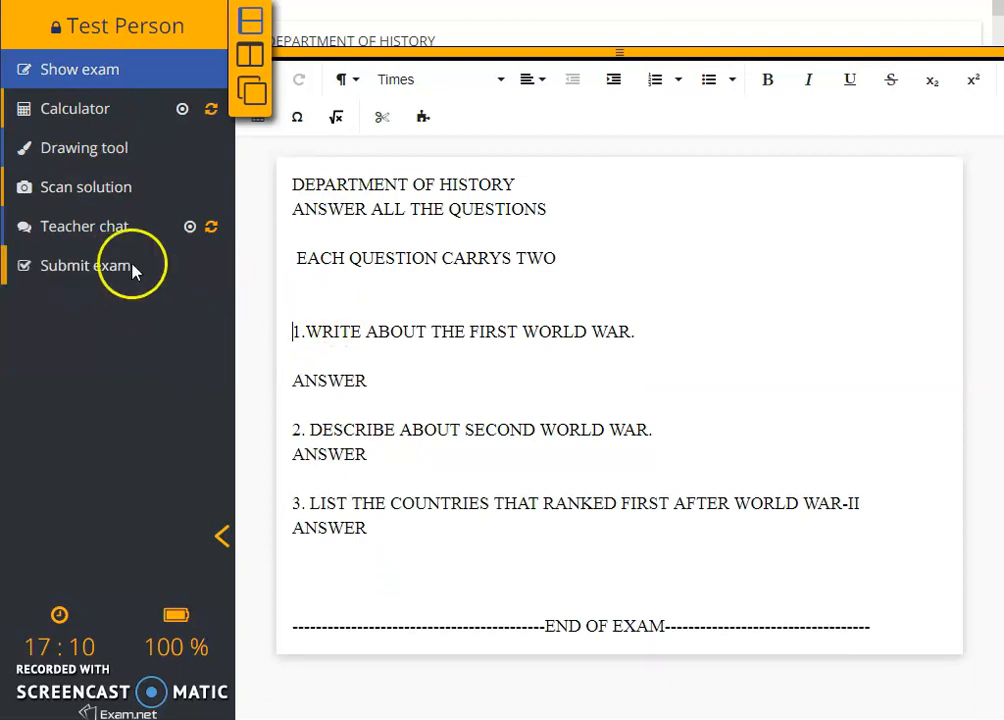
Step: Try the calculator and the drawing canvas's eraser, then close the calculator
click(88, 113)
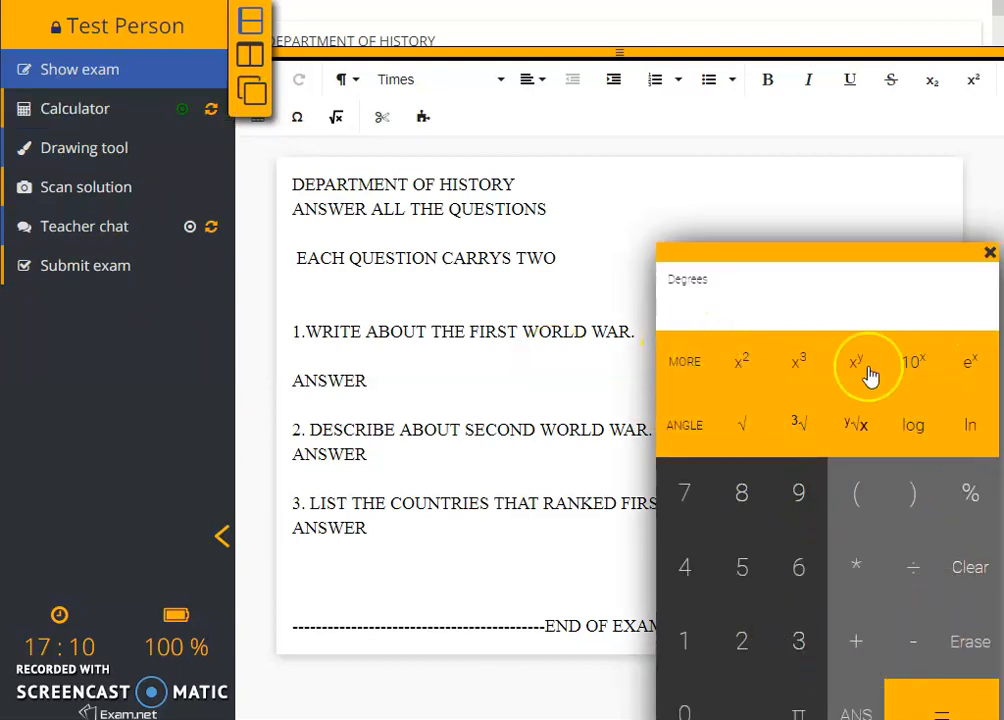
click(81, 148)
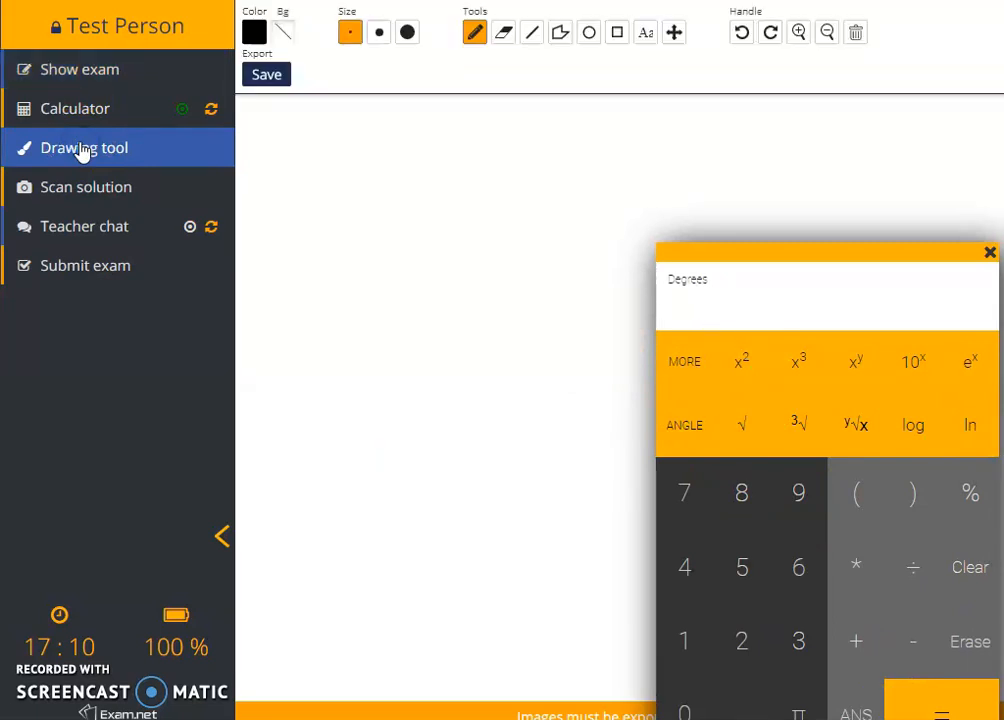
click(504, 33)
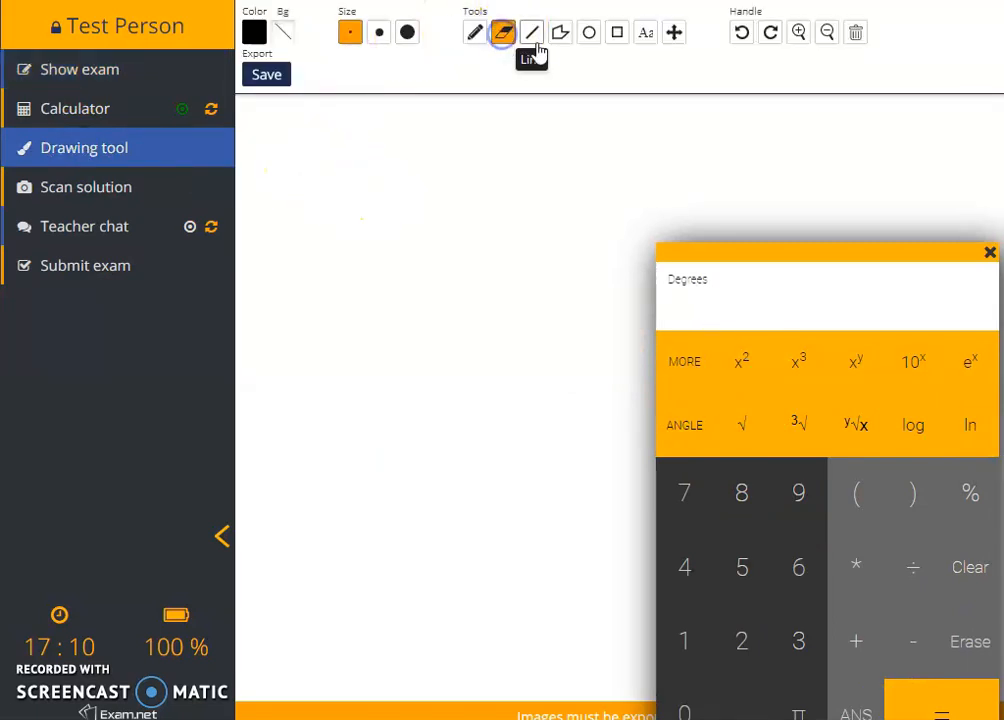
click(990, 252)
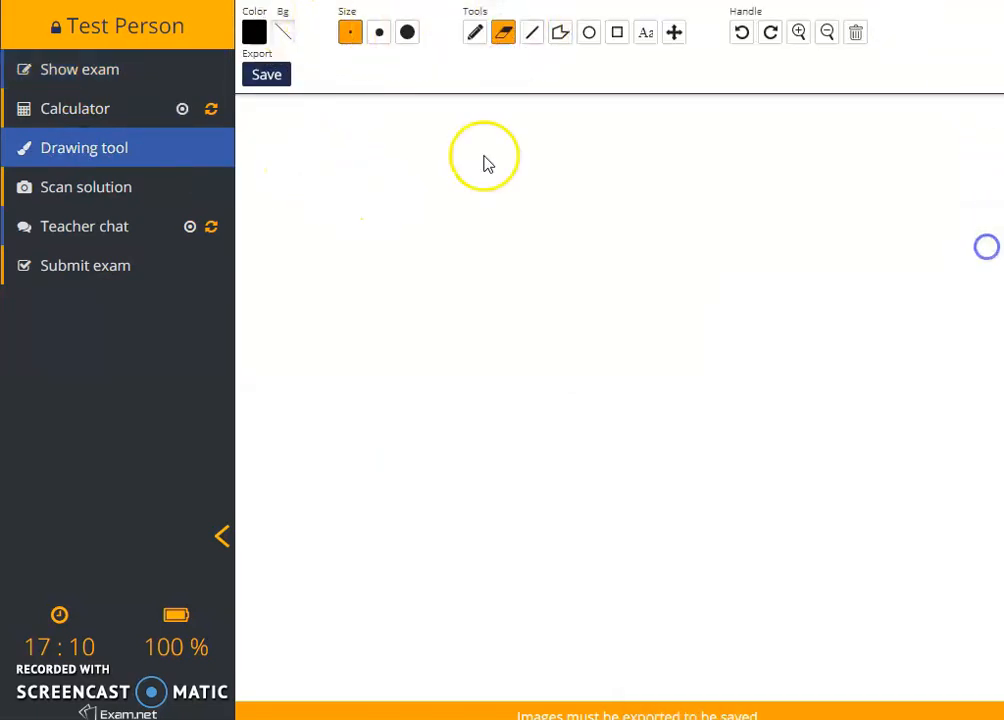
Step: View the Scan solution page with its QR code instructions
click(85, 200)
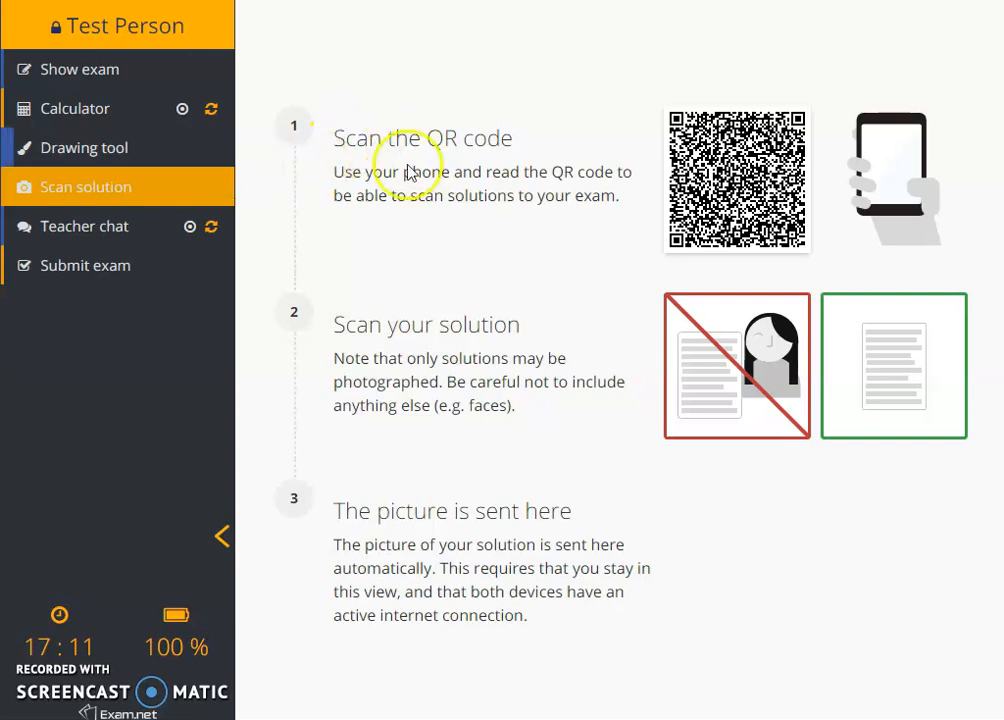
drag(332, 150, 475, 138)
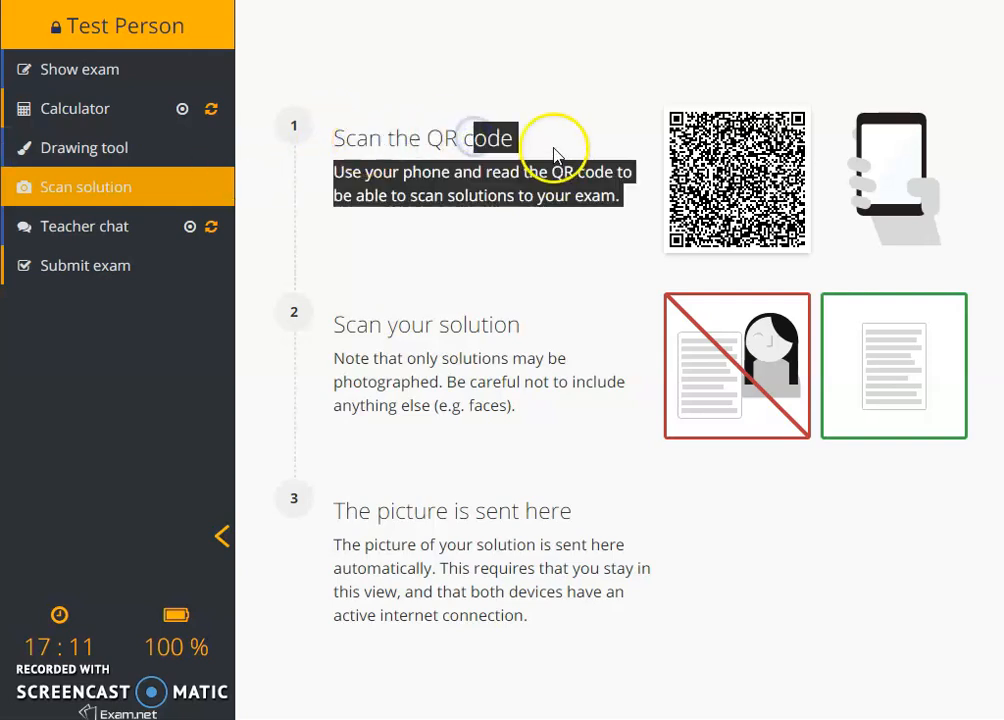
click(553, 148)
drag(337, 137, 623, 193)
Step: Open the teacher chat, focus its message box, and close it
click(97, 230)
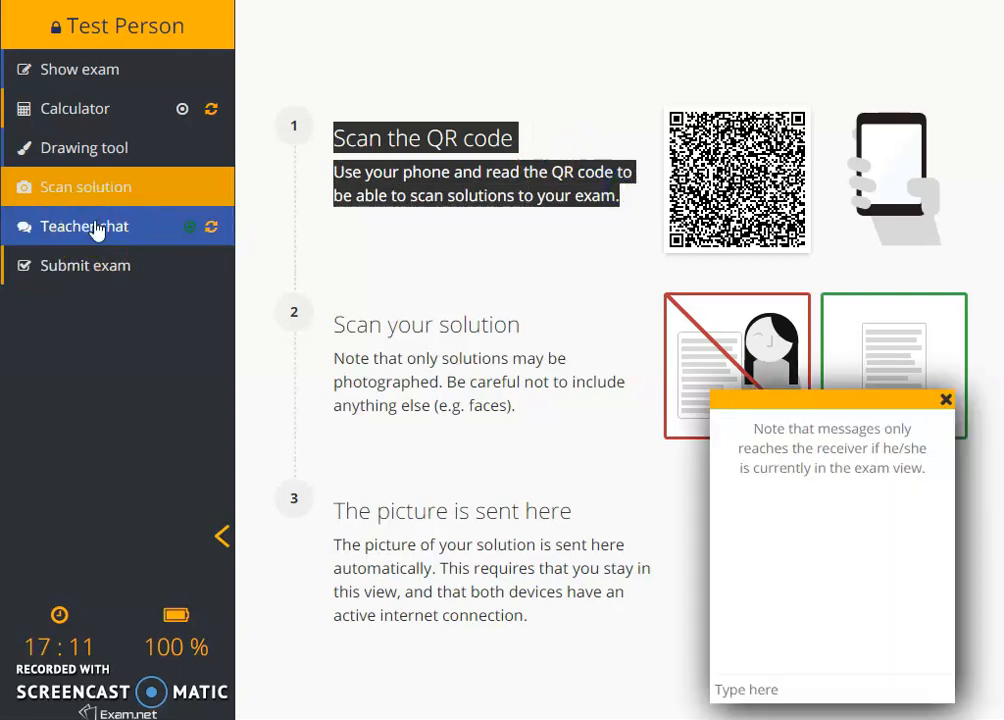
click(759, 686)
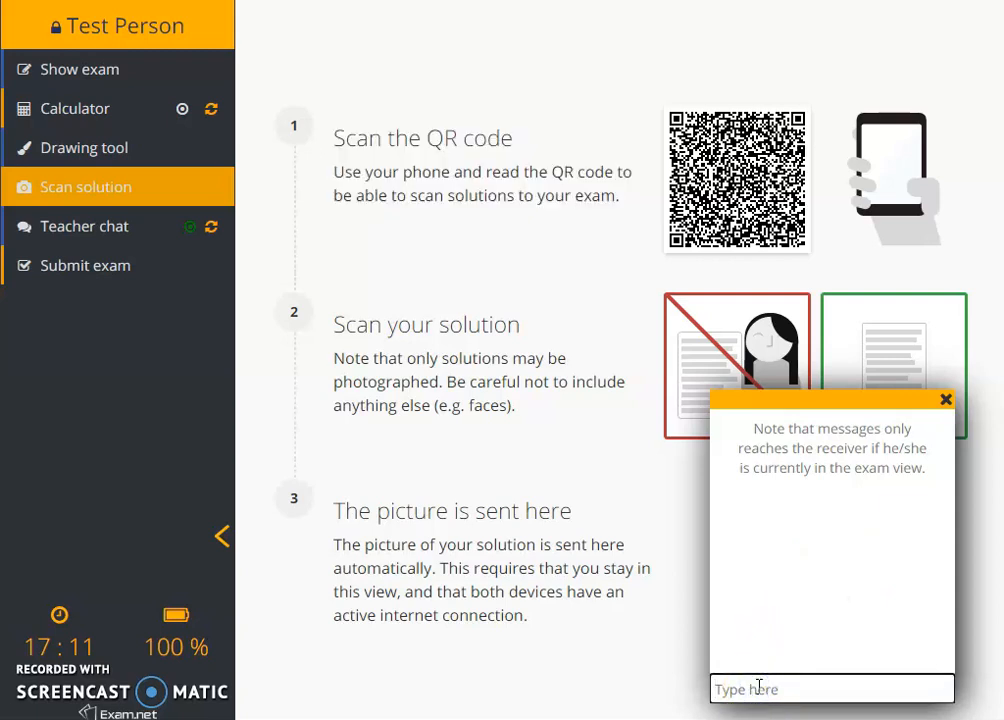
click(946, 402)
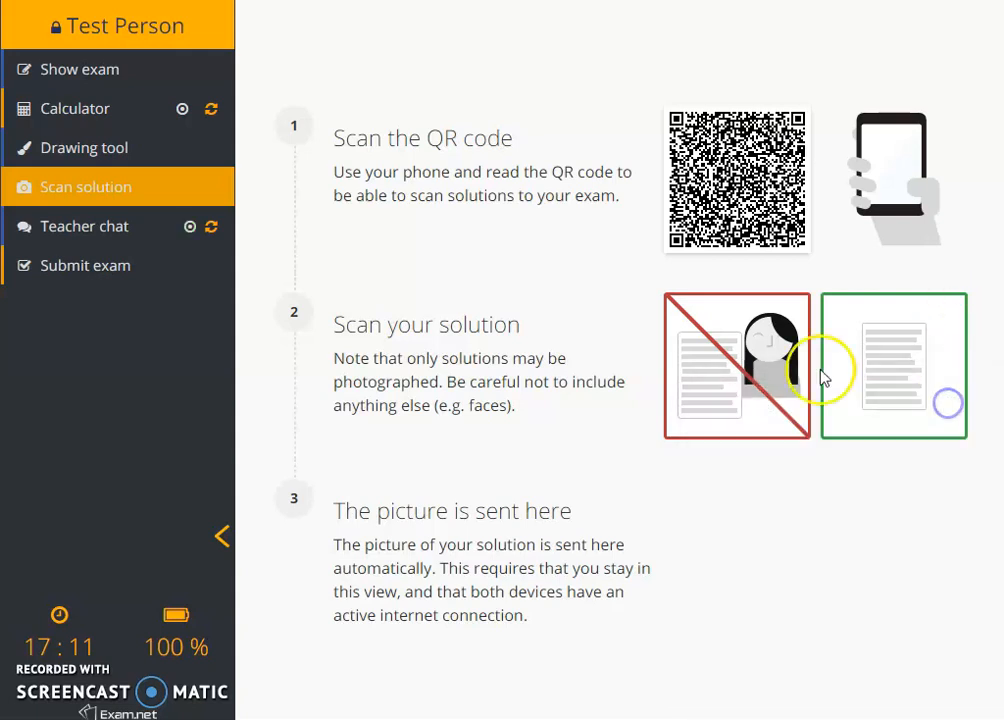
Step: Submit the previewed exam and confirm in the Submit exam dialog
click(103, 272)
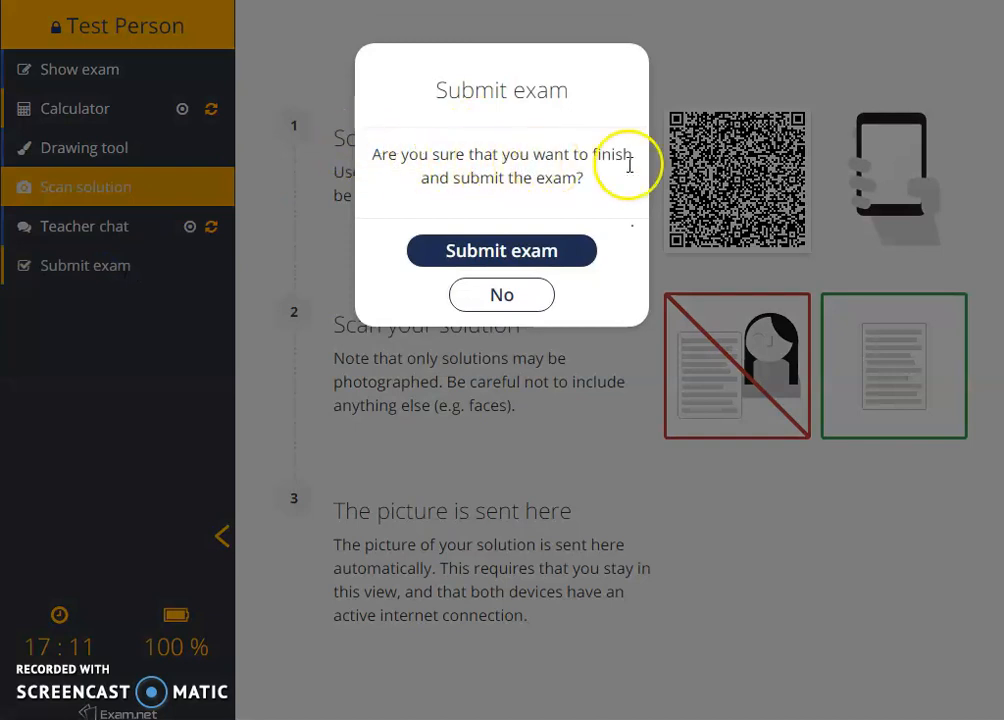
click(506, 252)
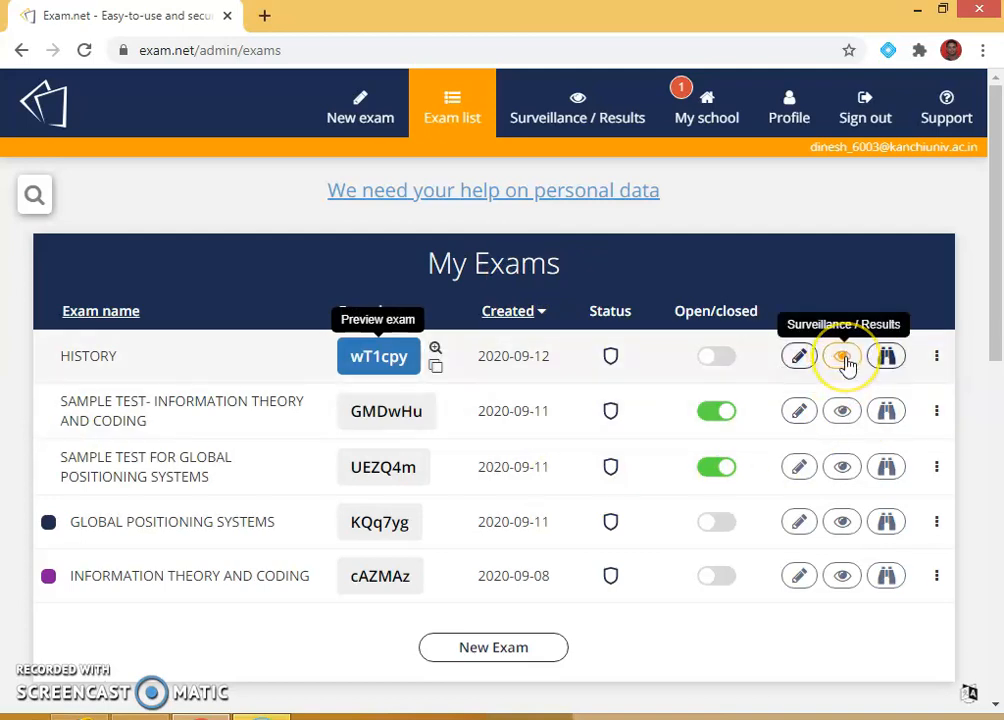
Step: Open Surveillance / Results for the HISTORY exam and review its action tiles
click(845, 362)
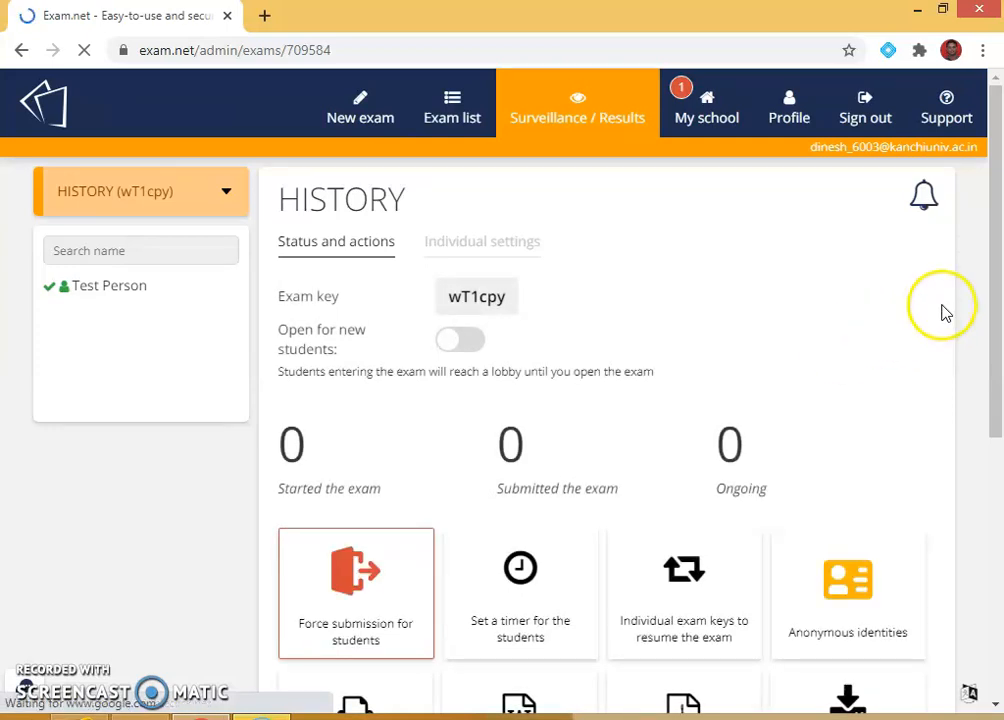
scroll(690, 325, down, 1)
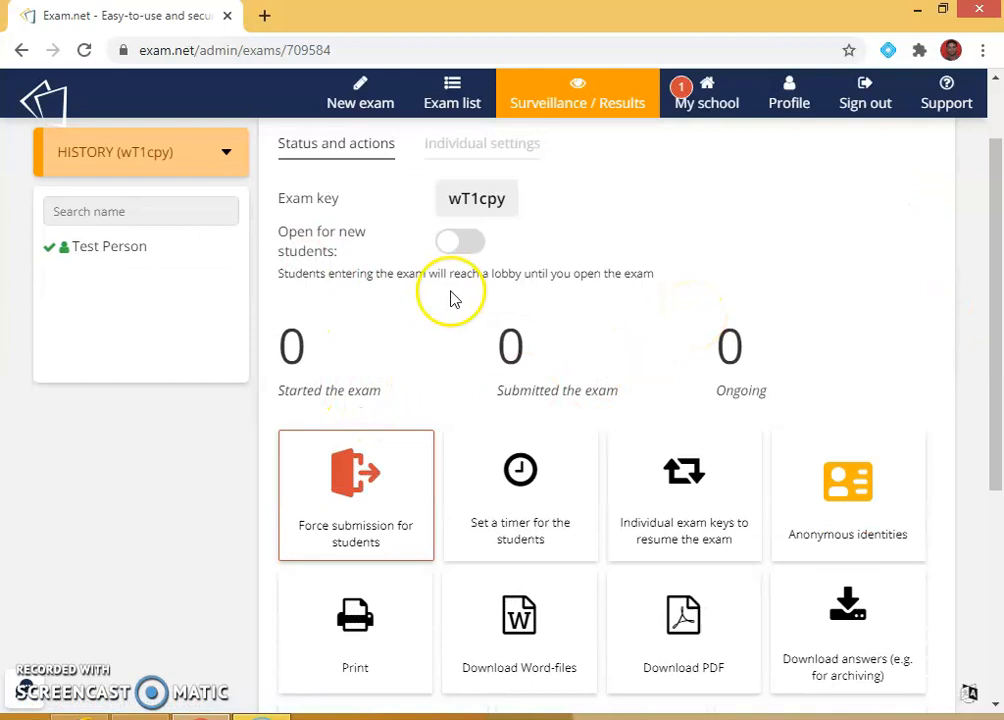
scroll(900, 490, down, 3)
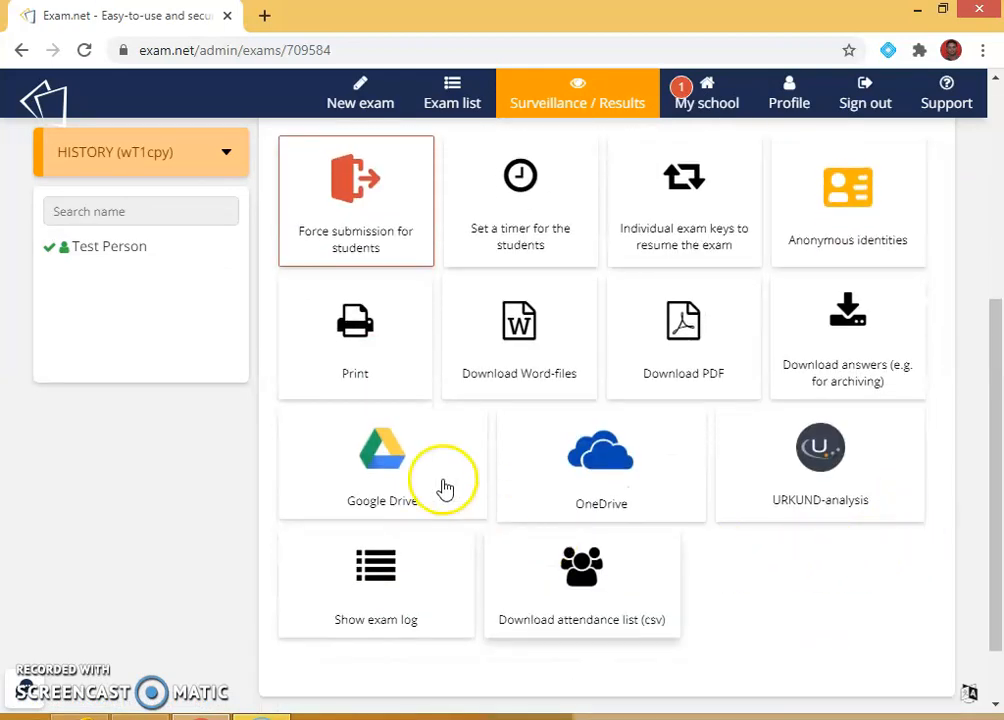
scroll(350, 450, up, 4)
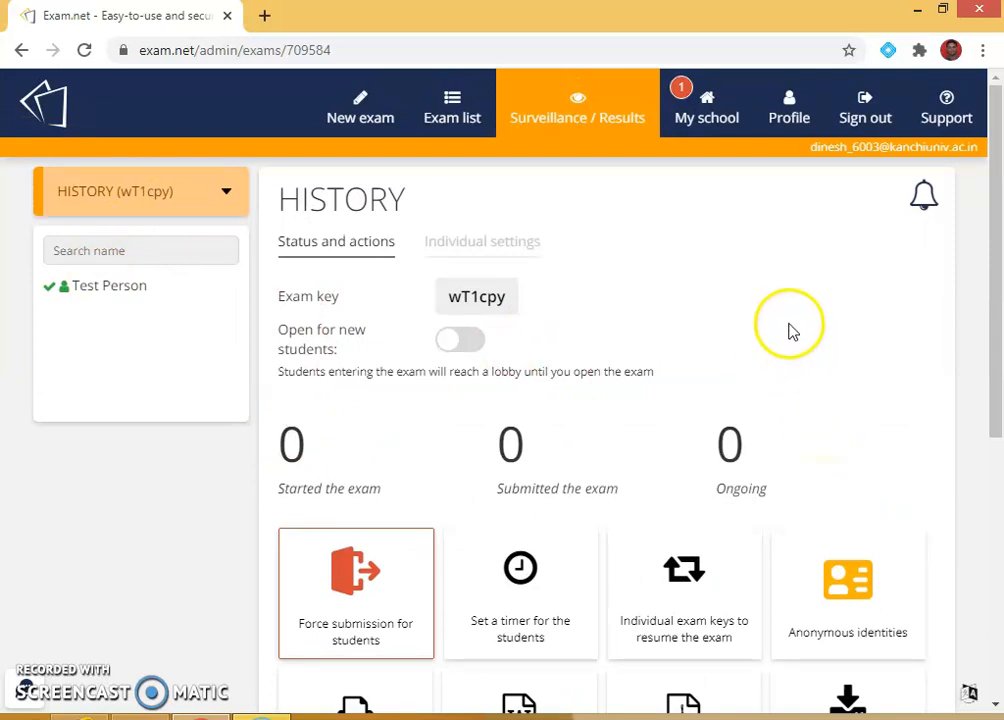
scroll(789, 327, down, 1)
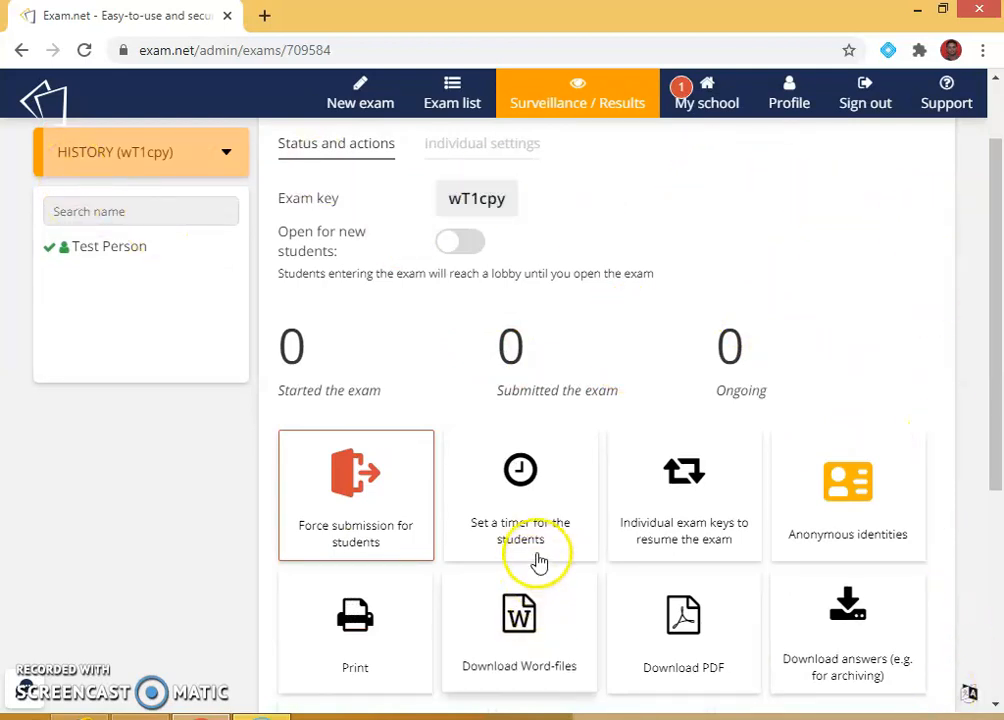
scroll(697, 247, up, 2)
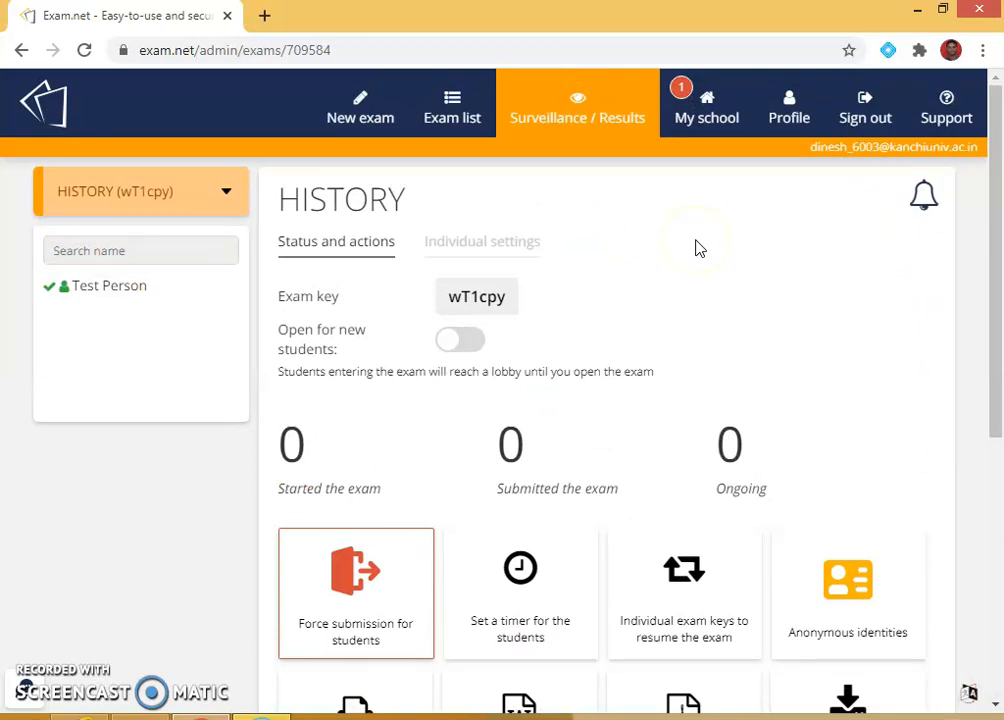